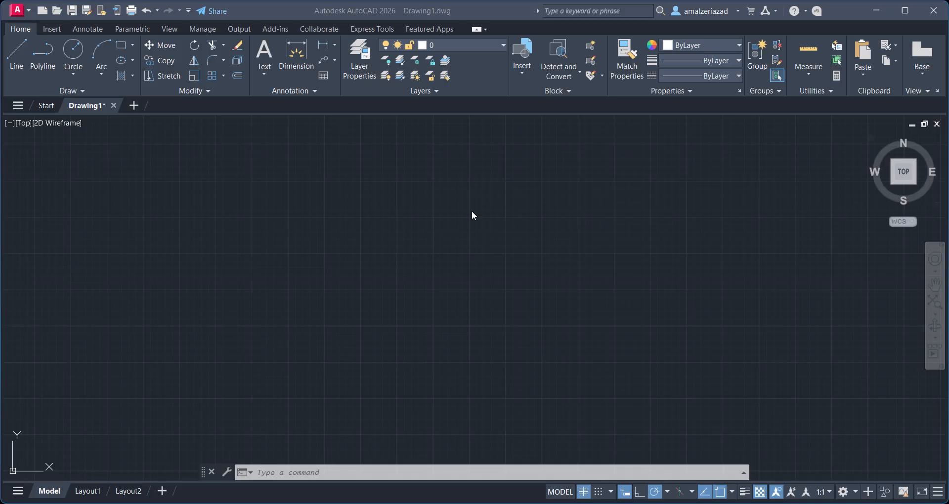
# Open the drawing units settings and set the length precision to 0.00.
pyautogui.click(472, 210)
pyautogui.write('UN')
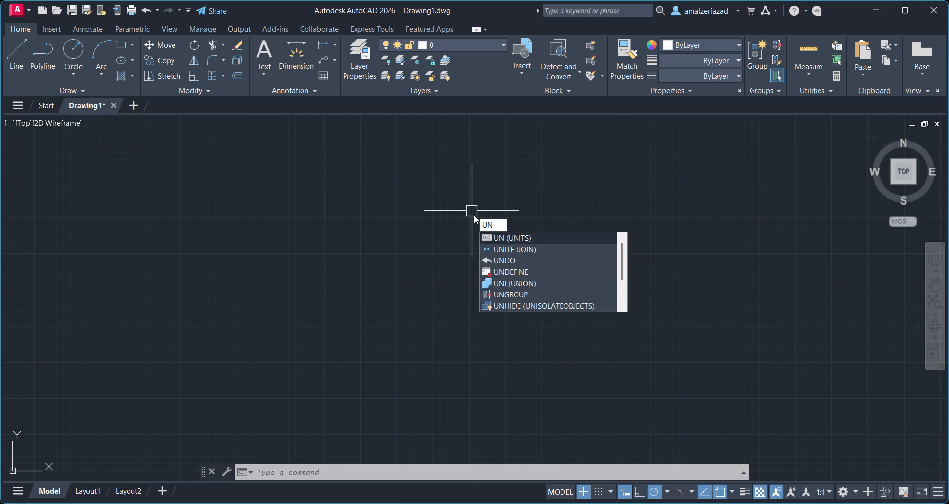
pyautogui.press('Return')
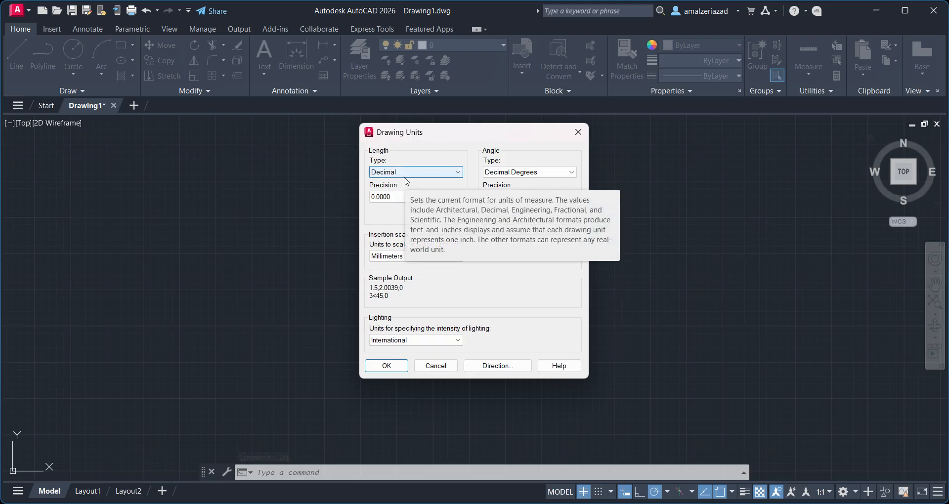
pyautogui.click(421, 197)
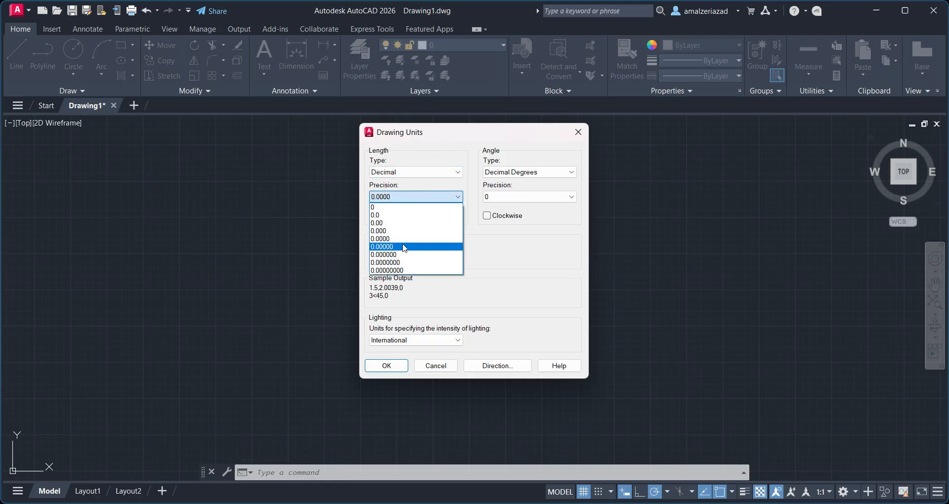
pyautogui.click(391, 224)
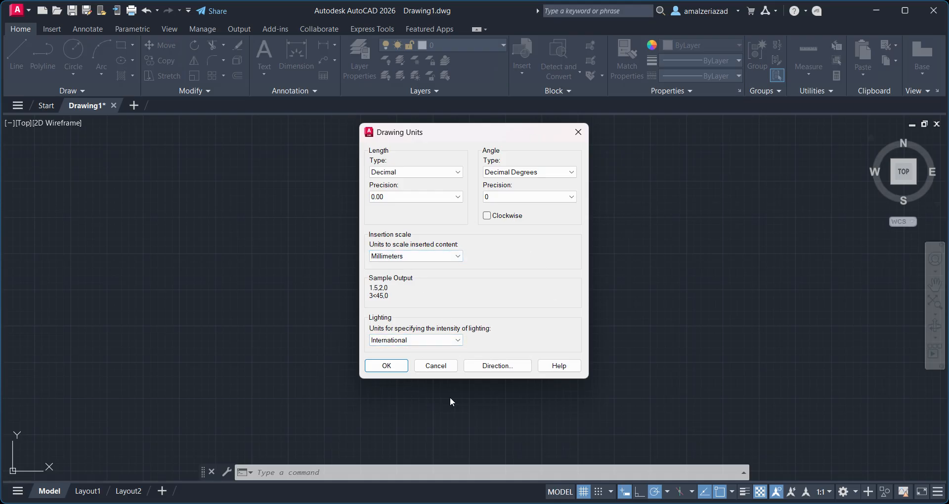
pyautogui.click(387, 366)
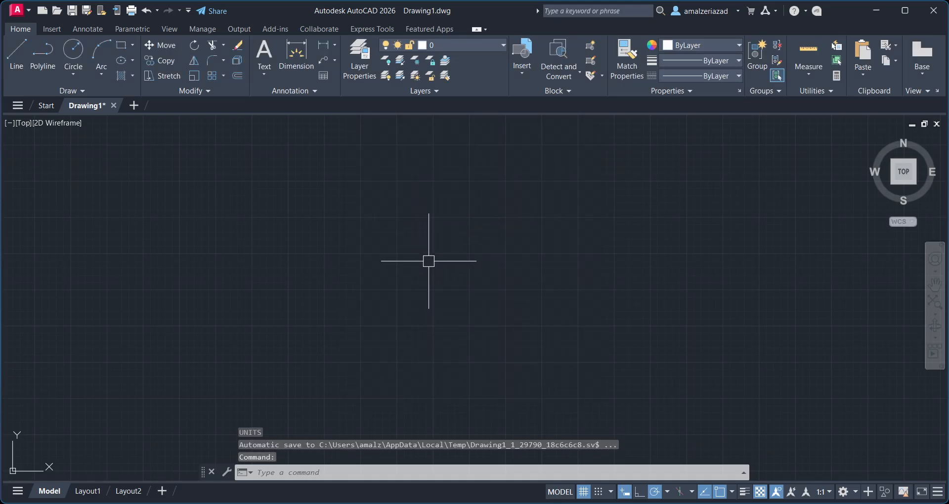
# Set the model space limits with lower left corner 0,0 and upper right corner 420,297.
pyautogui.write('limits')
pyautogui.press('Return')
pyautogui.press('BackSpace')
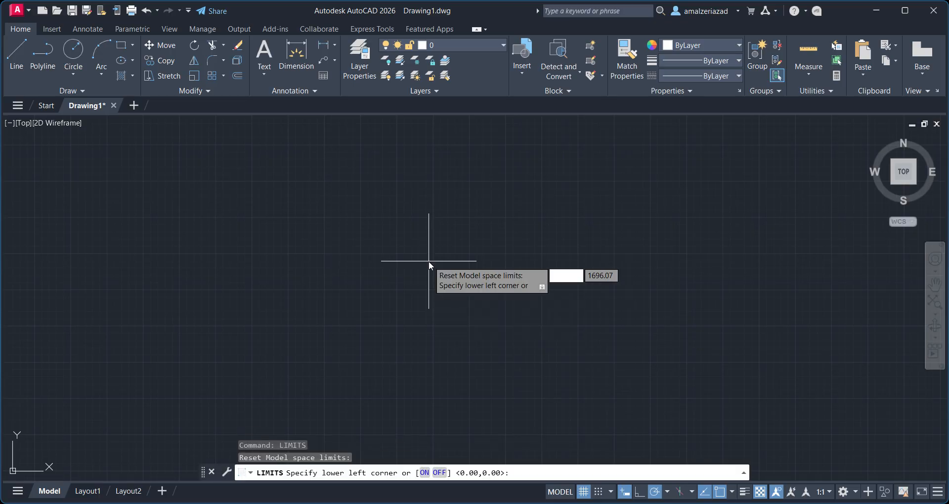
pyautogui.write('0,0')
pyautogui.press('Return')
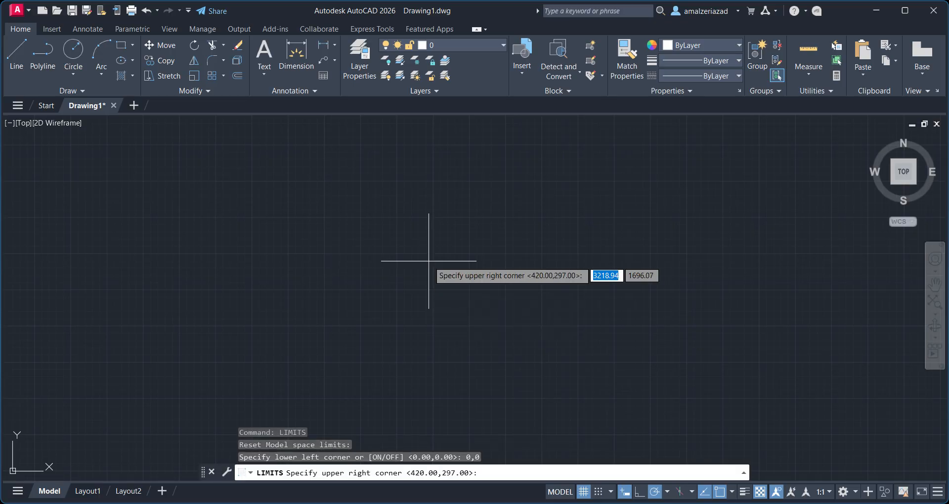
pyautogui.write('420,29')
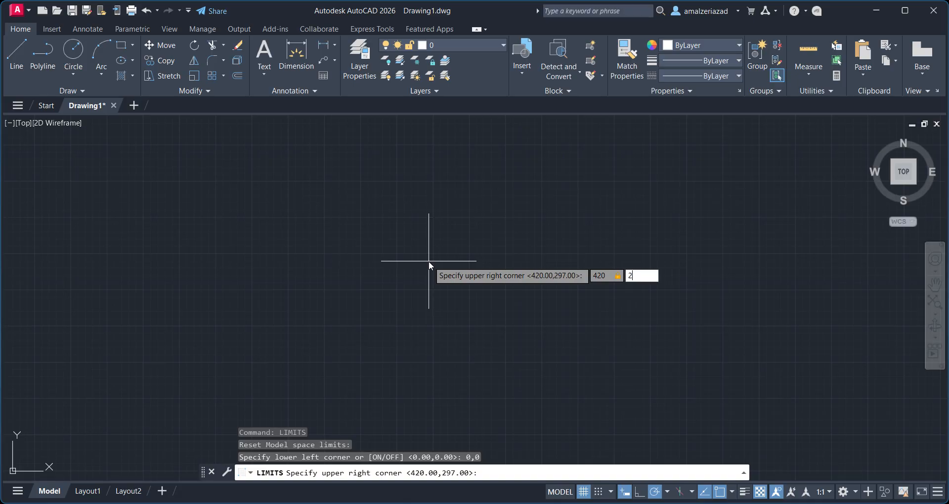
pyautogui.write('7')
pyautogui.press('Return')
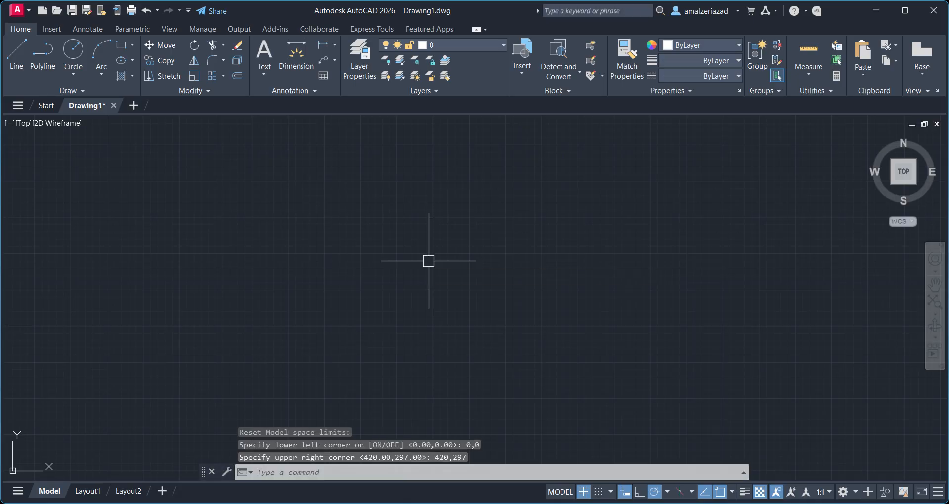
# Zoom to all and draw a chain of connected line segments in a zigzag with the Line tool.
pyautogui.write('z')
pyautogui.press('Return')
pyautogui.write('a')
pyautogui.press('Return')
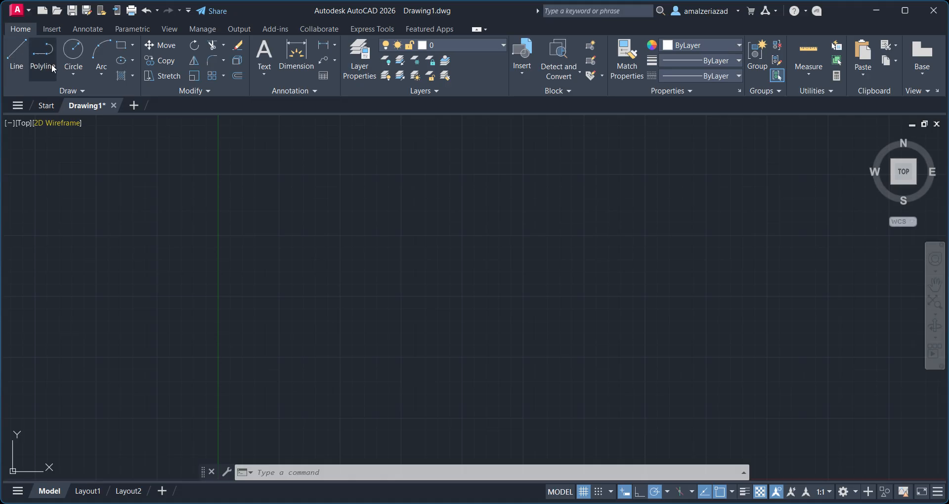
pyautogui.click(16, 55)
pyautogui.click(335, 242)
pyautogui.click(433, 184)
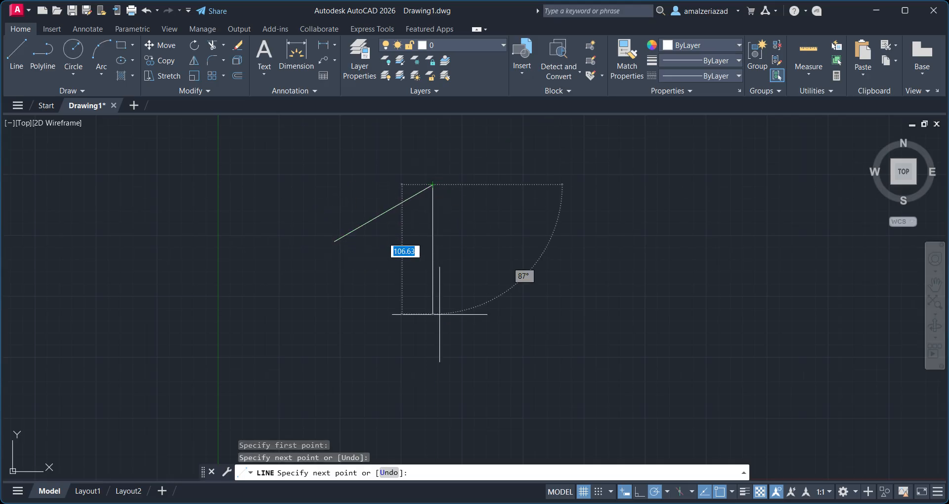
pyautogui.click(439, 315)
pyautogui.click(493, 167)
pyautogui.click(494, 280)
pyautogui.click(45, 355)
pyautogui.click(548, 195)
pyautogui.click(308, 189)
pyautogui.click(422, 311)
pyautogui.click(219, 276)
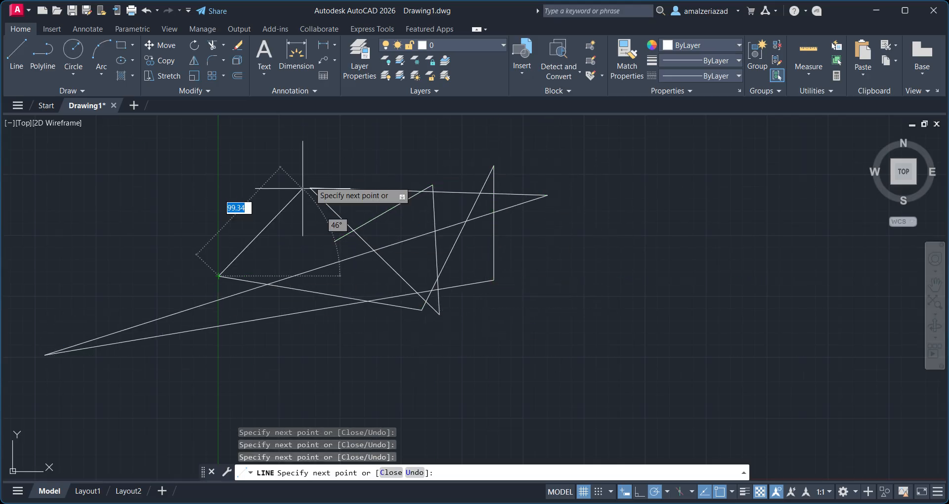
pyautogui.click(314, 181)
pyautogui.click(453, 332)
pyautogui.click(444, 193)
pyautogui.click(298, 303)
pyautogui.click(516, 313)
pyautogui.click(583, 245)
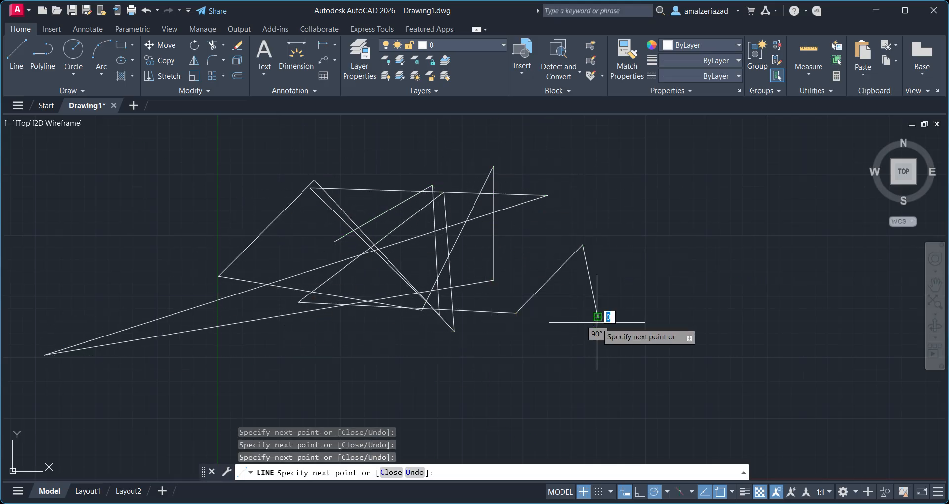
pyautogui.click(598, 319)
pyautogui.click(447, 365)
pyautogui.press('Escape')
# Draw a freehand zigzag polyline of many connected segments beside the line drawing.
pyautogui.scroll(-3, 614, 365)
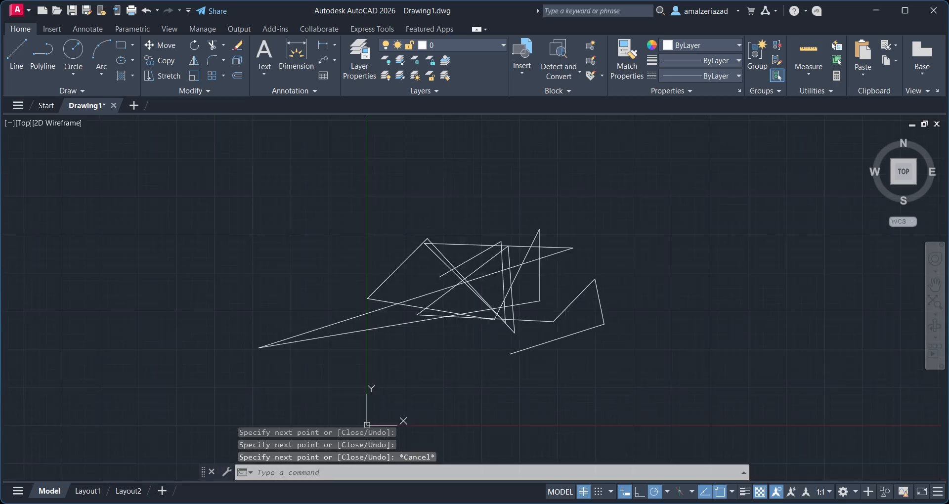
pyautogui.moveTo(604, 335)
pyautogui.mouseDown(button='middle')
pyautogui.moveTo(462, 311)
pyautogui.moveTo(376, 312)
pyautogui.moveTo(383, 299)
pyautogui.mouseUp(button='middle')
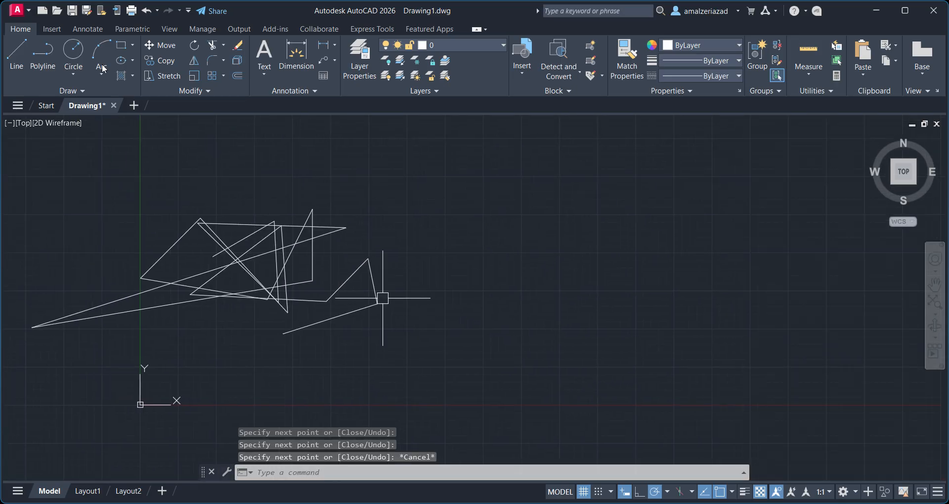
pyautogui.click(74, 52)
pyautogui.click(42, 55)
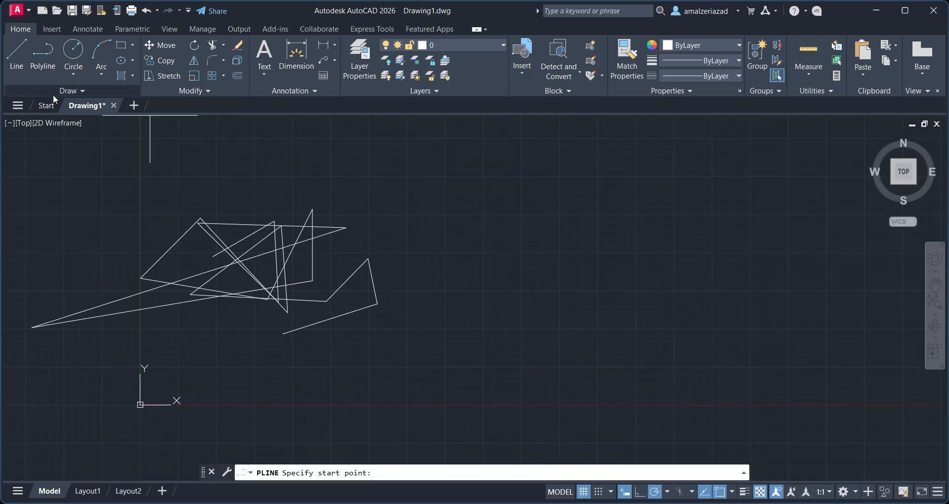
pyautogui.click(526, 280)
pyautogui.click(592, 194)
pyautogui.click(619, 286)
pyautogui.click(478, 227)
pyautogui.click(640, 209)
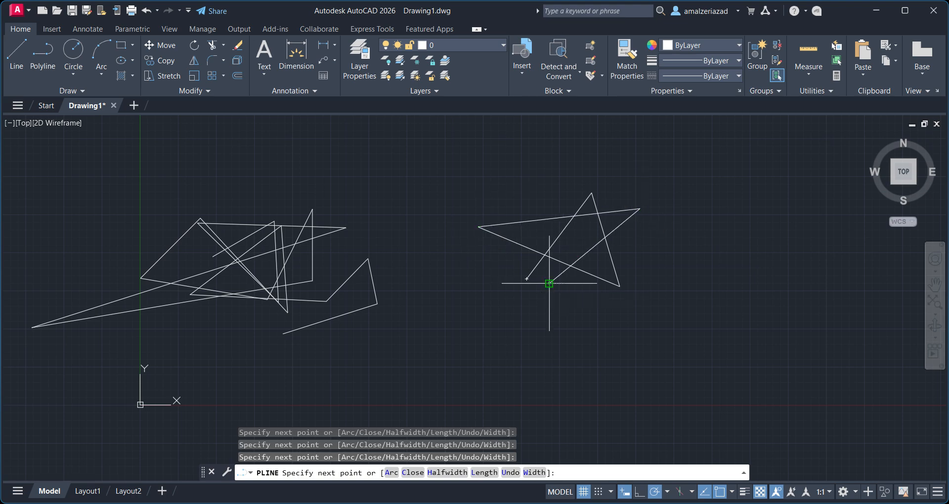
pyautogui.click(625, 275)
pyautogui.click(656, 237)
pyautogui.click(657, 350)
pyautogui.click(591, 341)
pyautogui.click(525, 303)
pyautogui.click(656, 270)
pyautogui.click(685, 318)
pyautogui.click(558, 322)
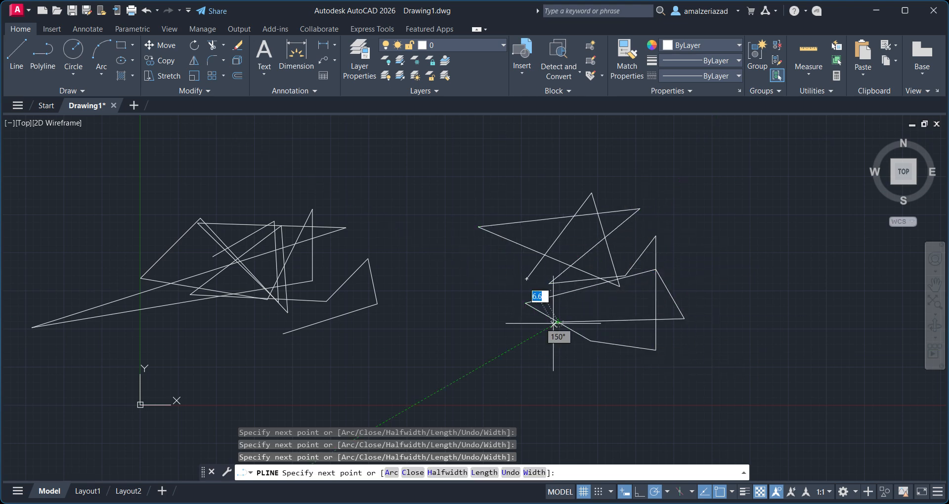
pyautogui.click(700, 299)
pyautogui.click(710, 238)
pyautogui.click(740, 333)
pyautogui.click(494, 256)
pyautogui.click(761, 200)
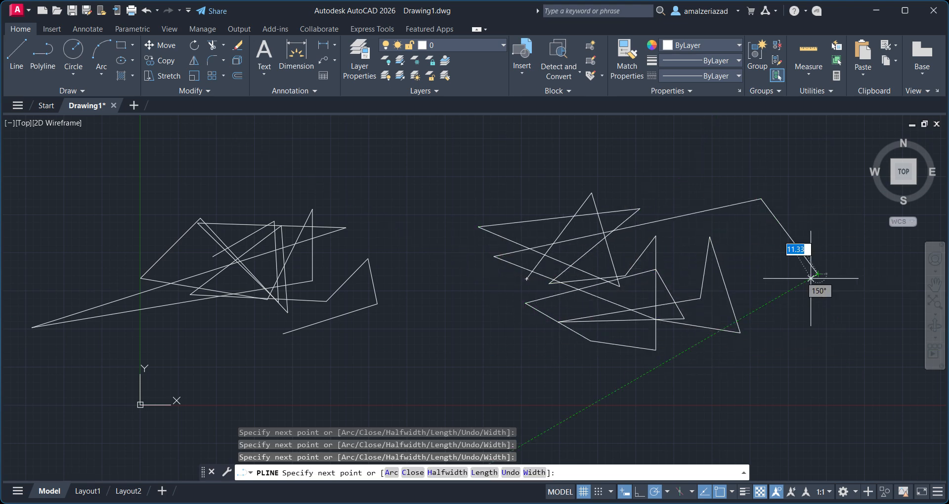
pyautogui.click(817, 274)
pyautogui.click(762, 306)
pyautogui.press('Escape')
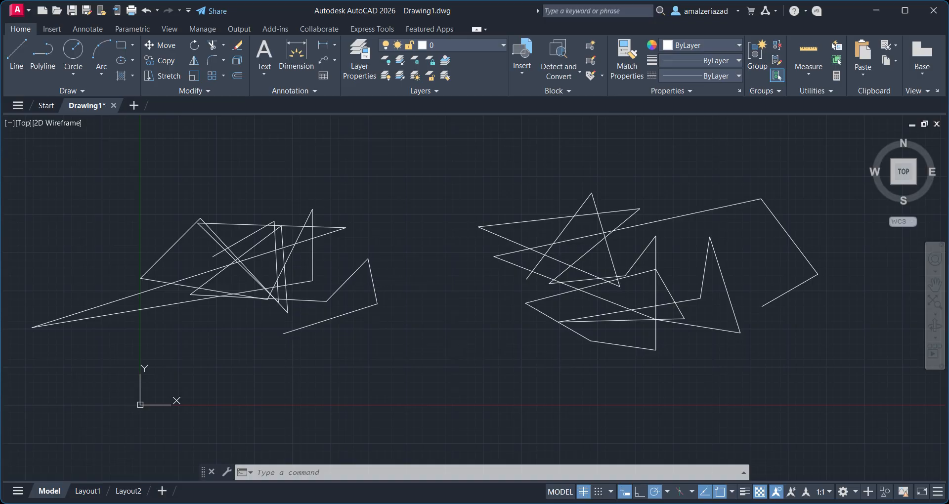
# Select individual segments of the line drawing and the polyline to compare how each is selected.
pyautogui.click(372, 276)
pyautogui.scroll(4, 371, 256)
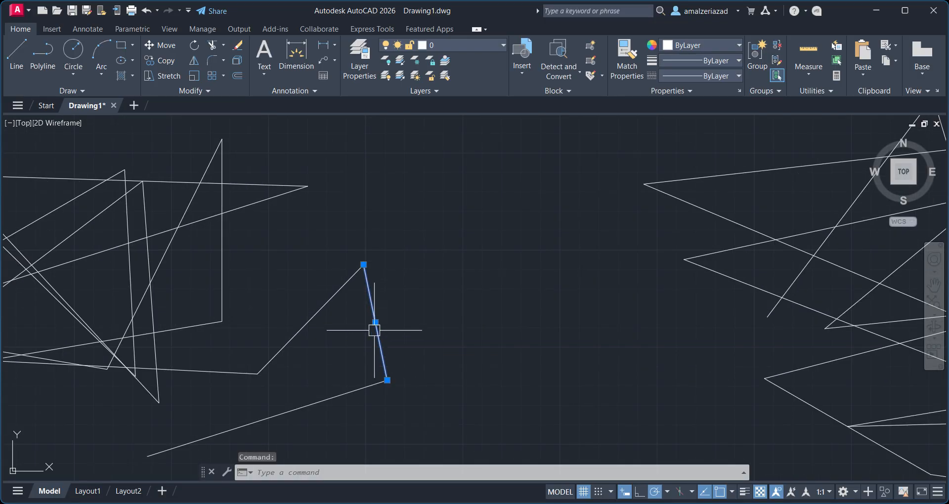
pyautogui.scroll(-2, 374, 330)
pyautogui.click(340, 318)
pyautogui.click(297, 254)
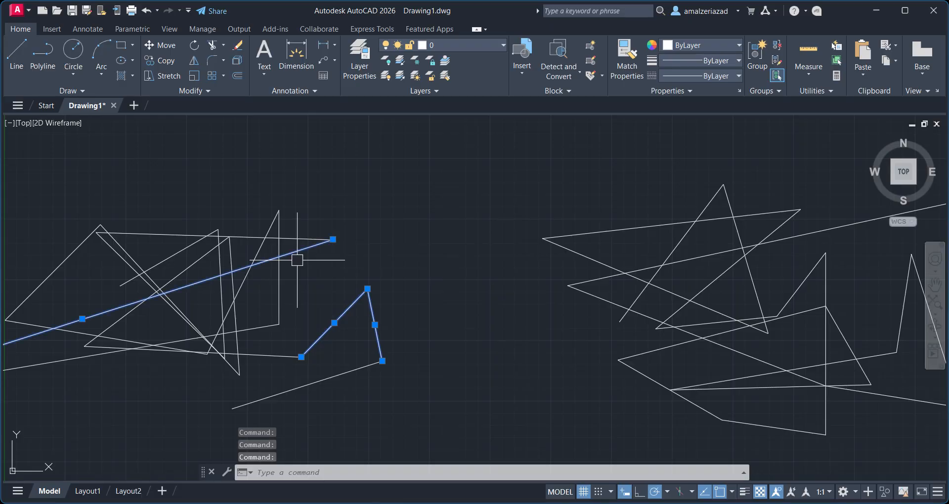
pyautogui.scroll(-4, 394, 291)
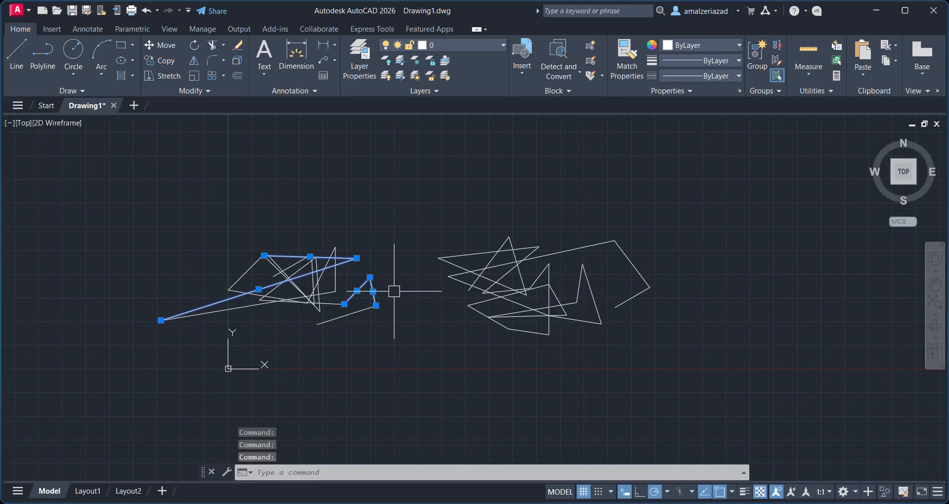
pyautogui.press('Escape')
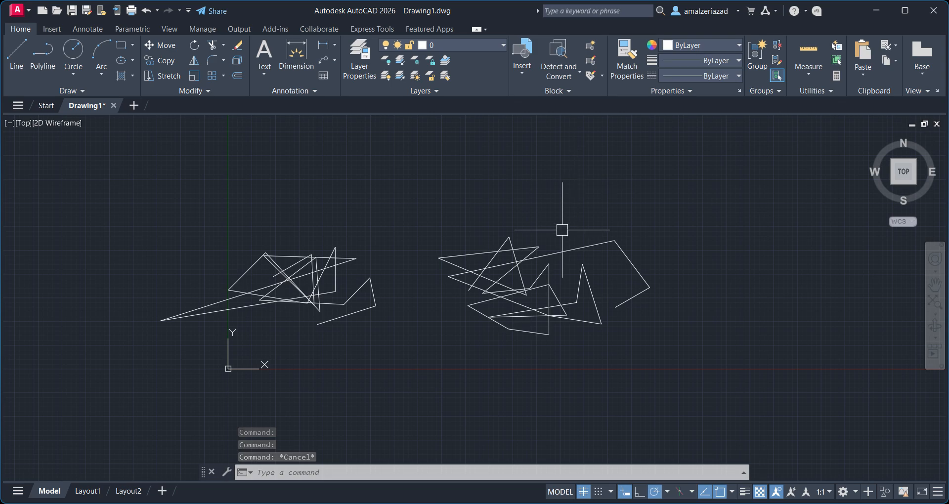
pyautogui.scroll(2, 561, 231)
pyautogui.click(572, 262)
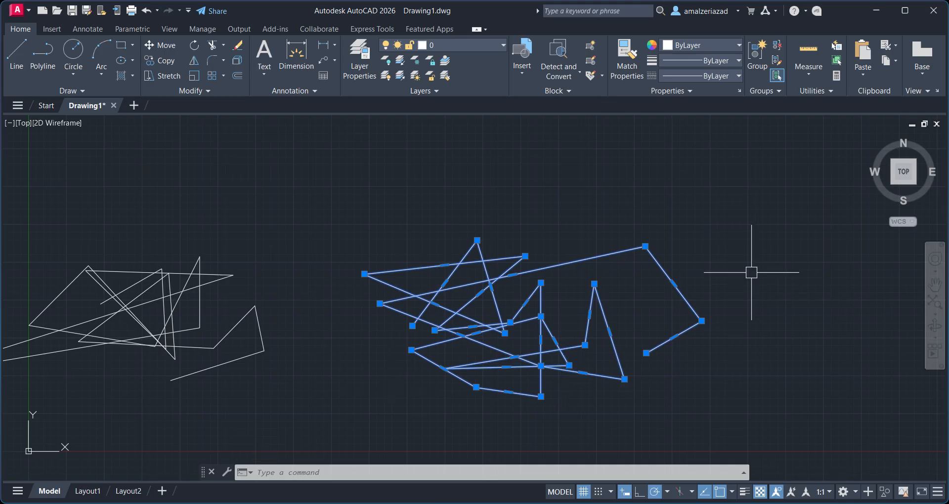
pyautogui.moveTo(201, 318); pyautogui.dragTo(328, 327, button='middle')
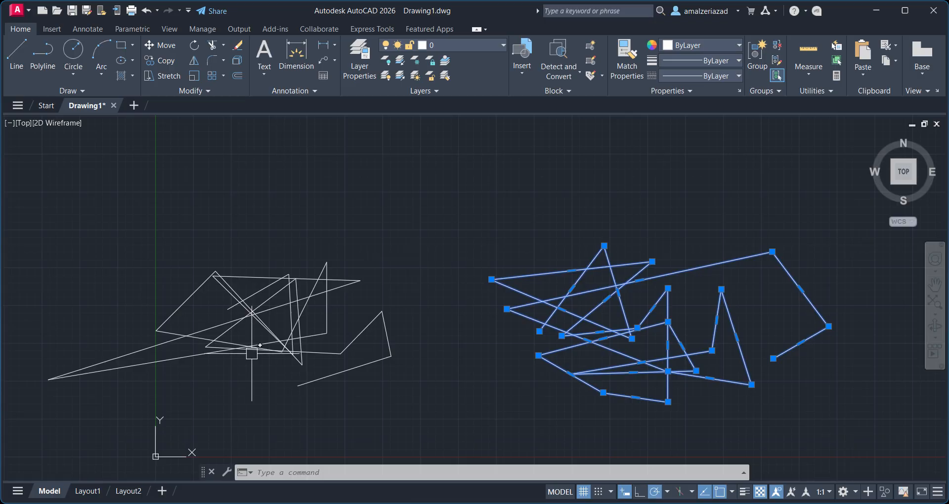
pyautogui.press('Escape')
pyautogui.scroll(-4, 512, 211)
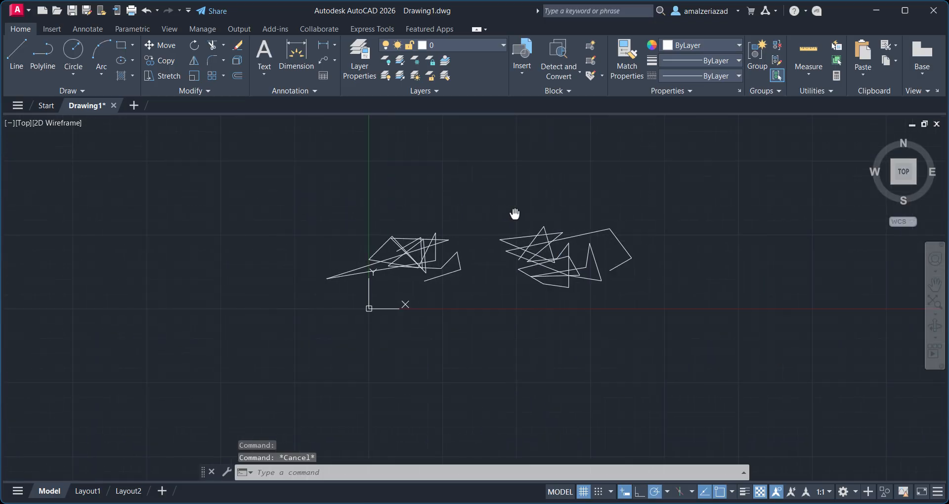
# Select everything drawn with a window and erase it.
pyautogui.scroll(2, 551, 187)
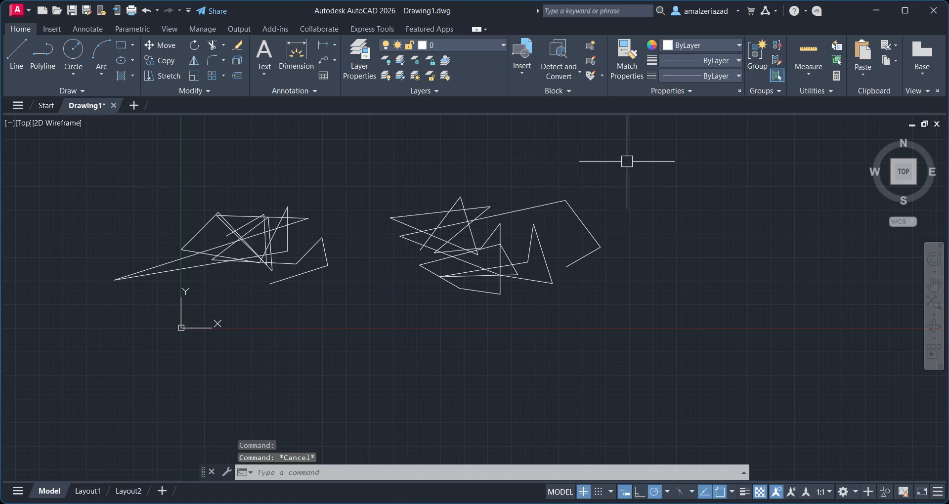
pyautogui.click(644, 140)
pyautogui.click(74, 345)
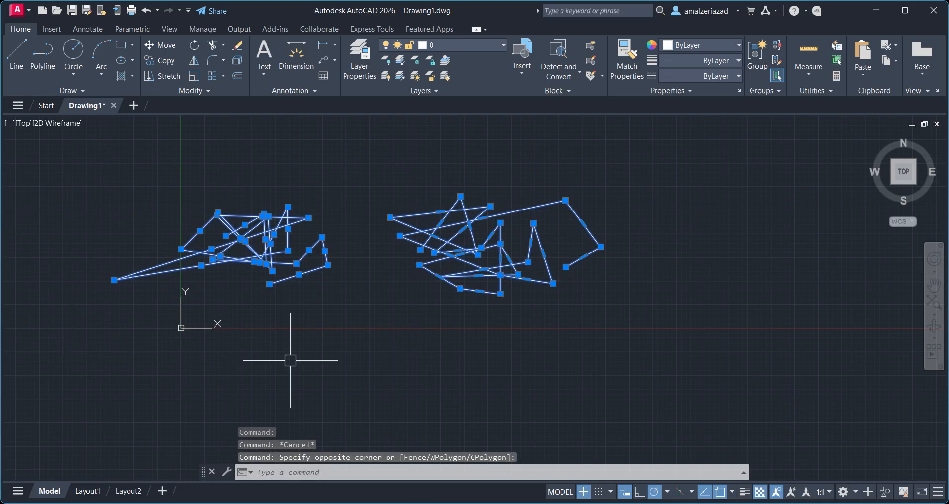
pyautogui.press('Delete')
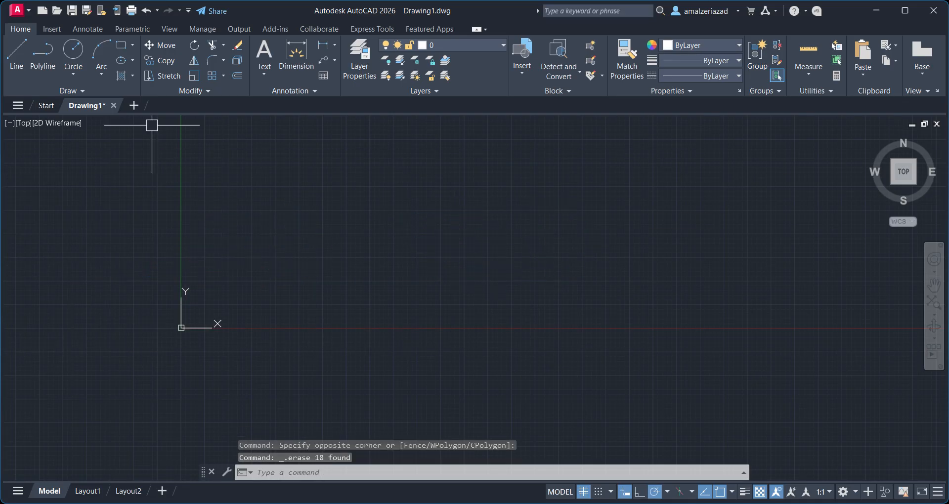
# Start a polyline and draw a zigzag of connected straight segments.
pyautogui.click(43, 49)
pyautogui.scroll(2, 326, 188)
pyautogui.click(257, 233)
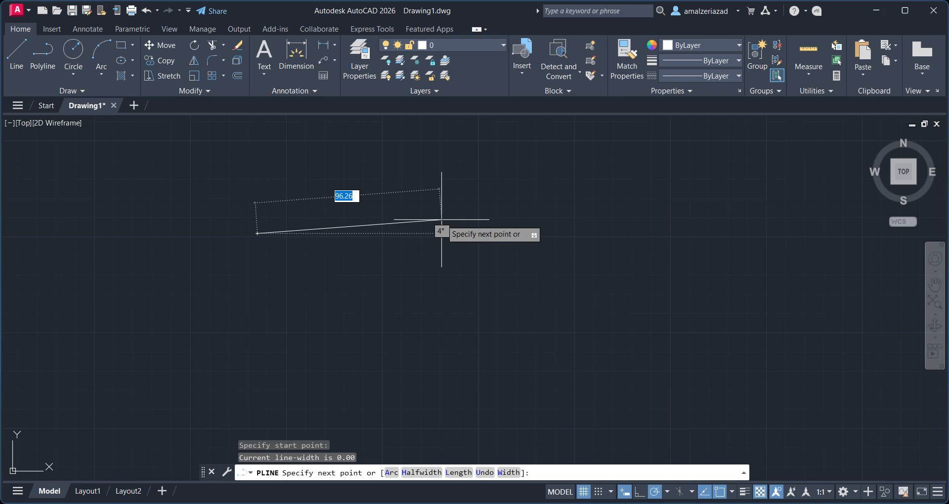
pyautogui.rightClick(493, 214)
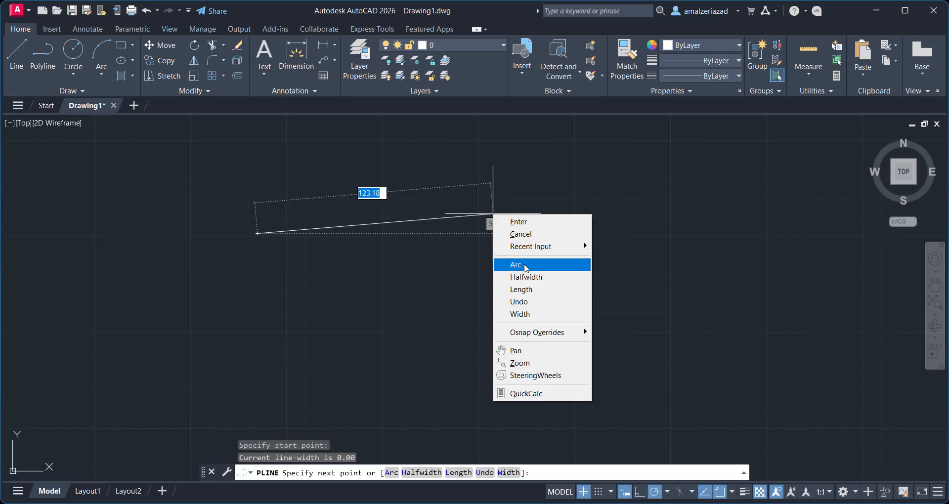
pyautogui.click(376, 245)
pyautogui.click(573, 158)
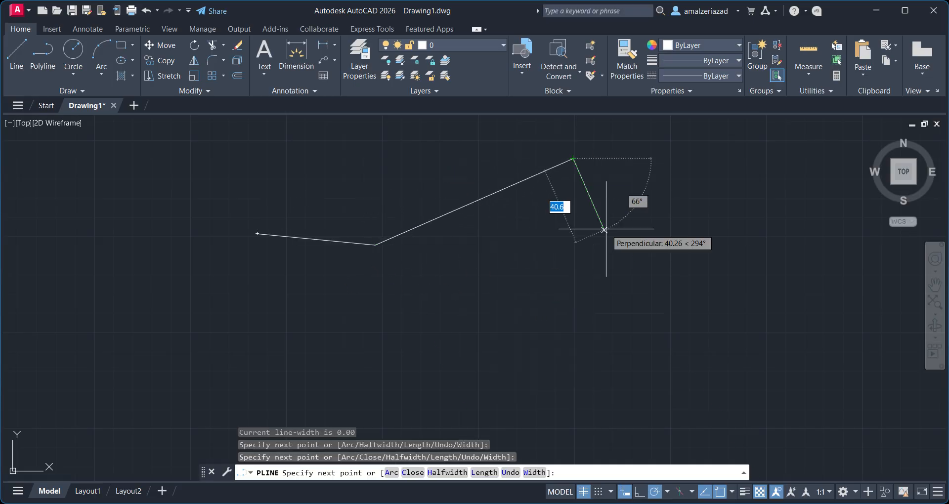
pyautogui.scroll(-4, 606, 229)
pyautogui.moveTo(608, 228); pyautogui.dragTo(476, 184, button='middle')
pyautogui.click(490, 207)
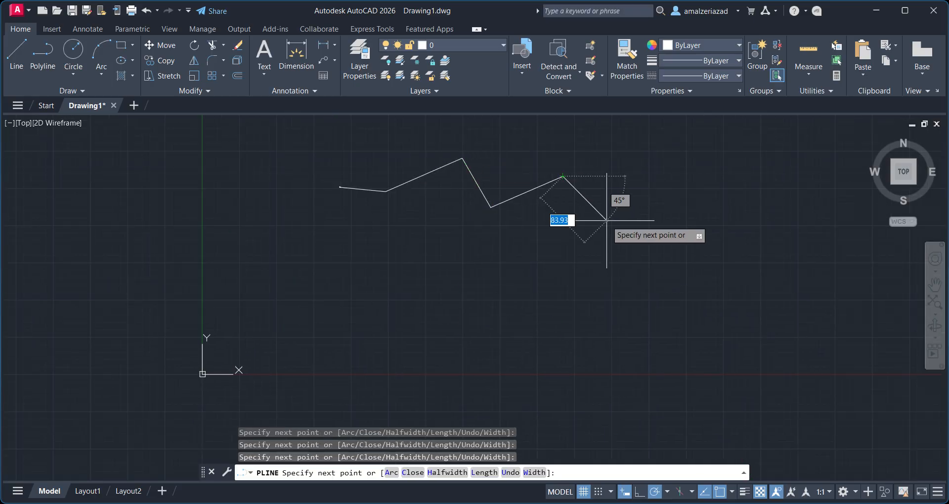
pyautogui.click(562, 177)
pyautogui.click(609, 224)
pyautogui.click(660, 186)
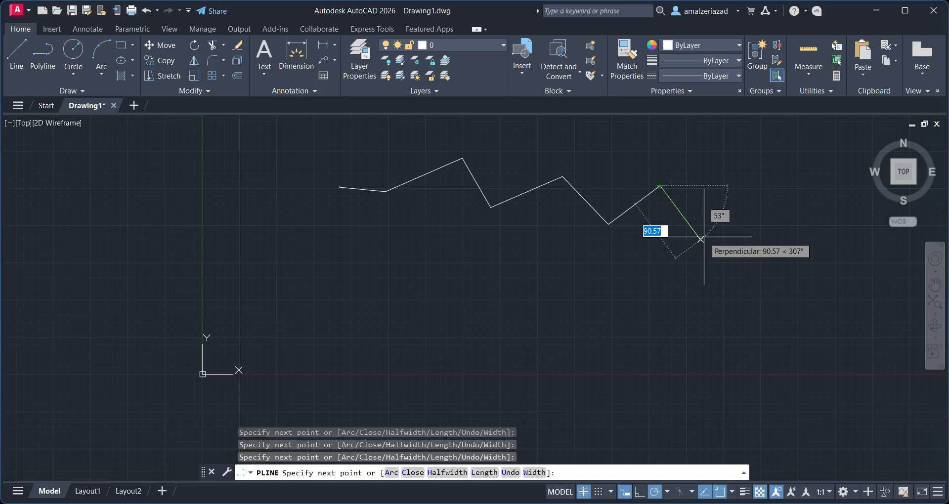
# Switch the polyline to arc mode and draw one curved arc segment.
pyautogui.rightClick(688, 186)
pyautogui.click(715, 241)
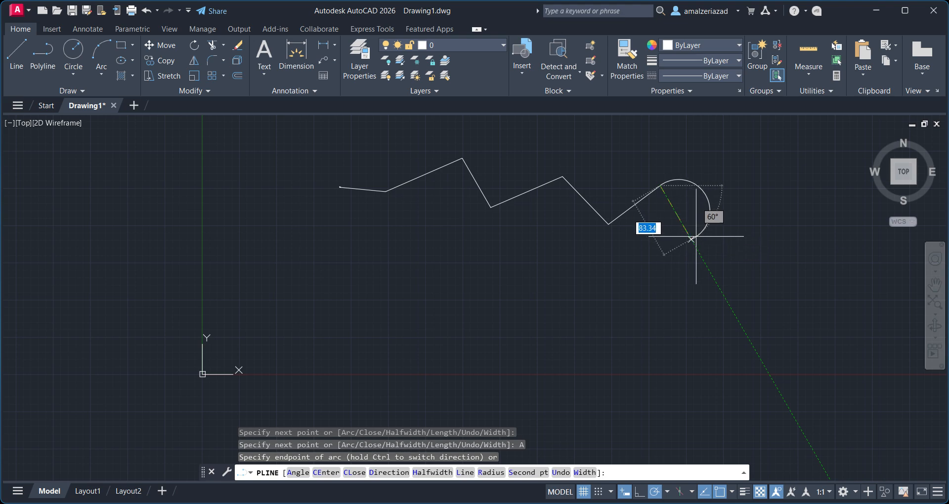
pyautogui.click(717, 235)
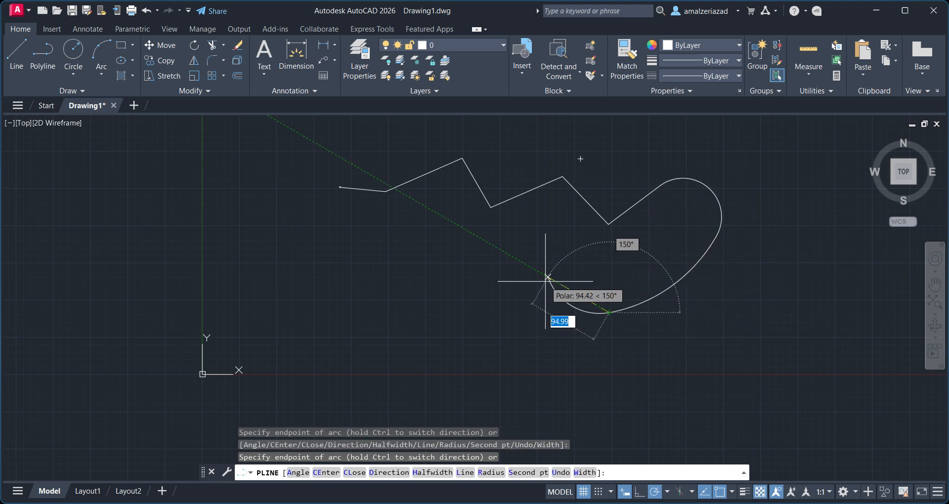
# Return to straight segments, draw a stepped run back toward the start, and close the polyline.
pyautogui.rightClick(547, 257)
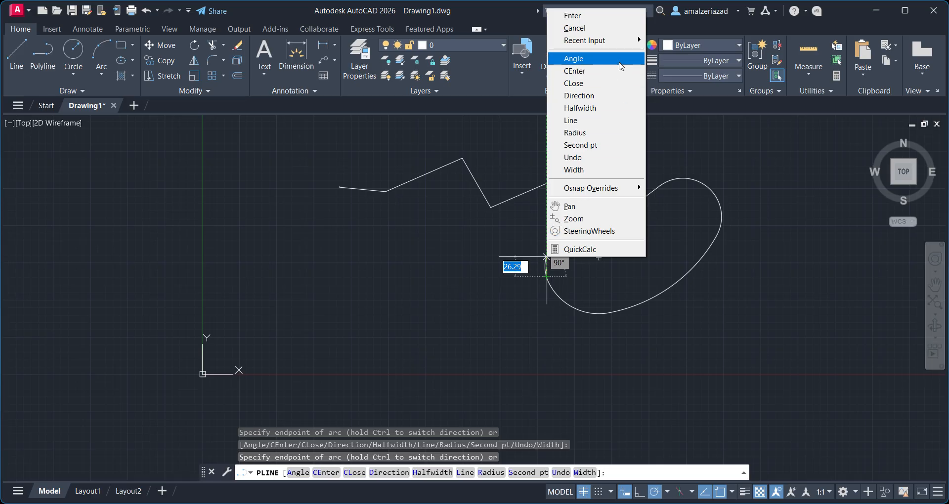
pyautogui.click(571, 120)
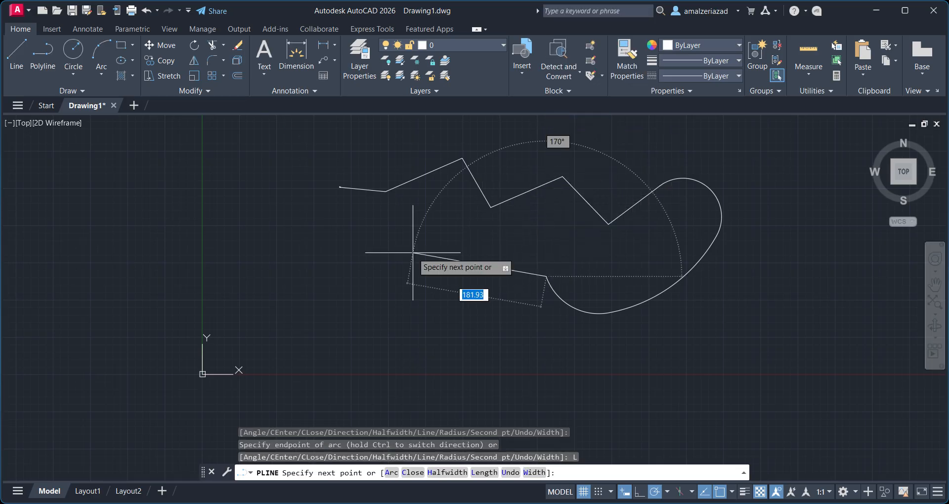
pyautogui.click(380, 276)
pyautogui.click(379, 223)
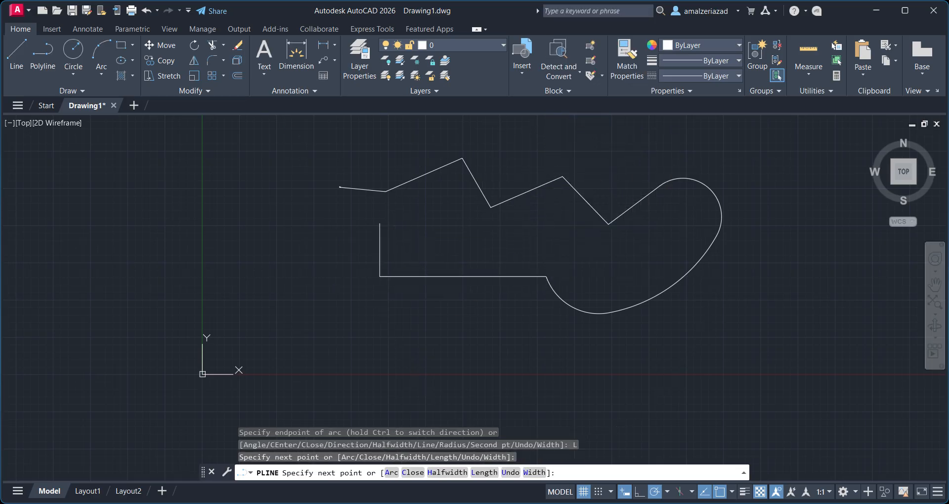
pyautogui.click(199, 224)
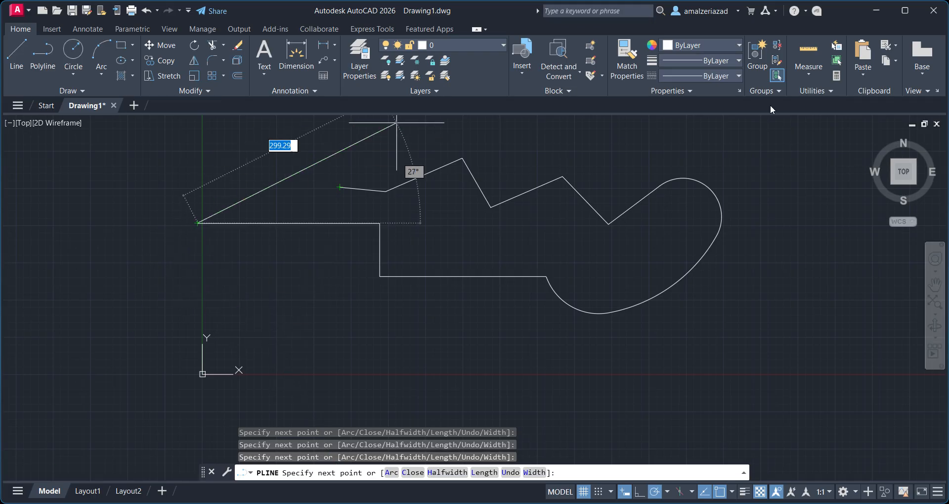
pyautogui.rightClick(305, 248)
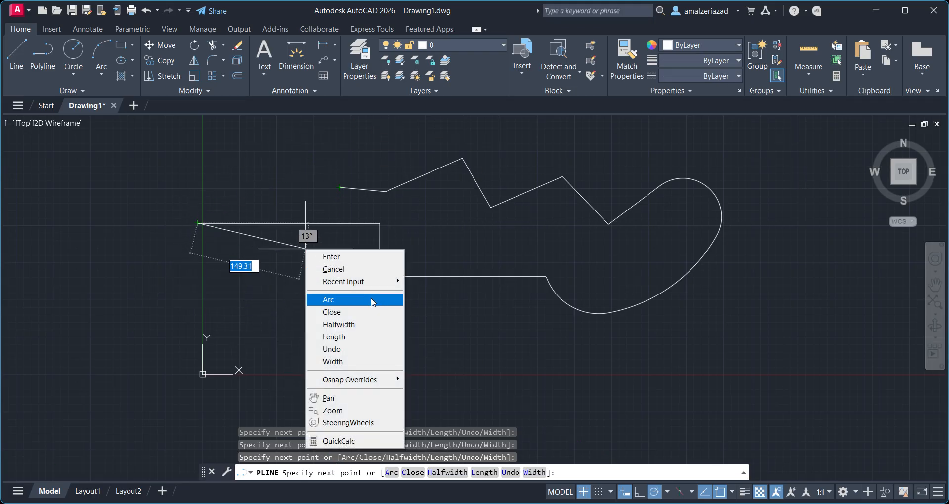
pyautogui.click(364, 312)
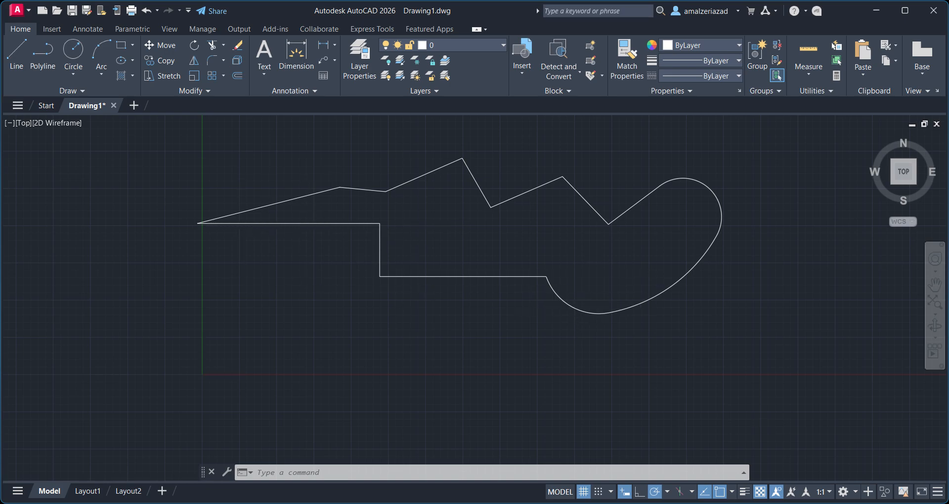
# Start a second polyline beside the first and draw a zigzag of straight segments.
pyautogui.scroll(-4, 398, 291)
pyautogui.scroll(4, 491, 280)
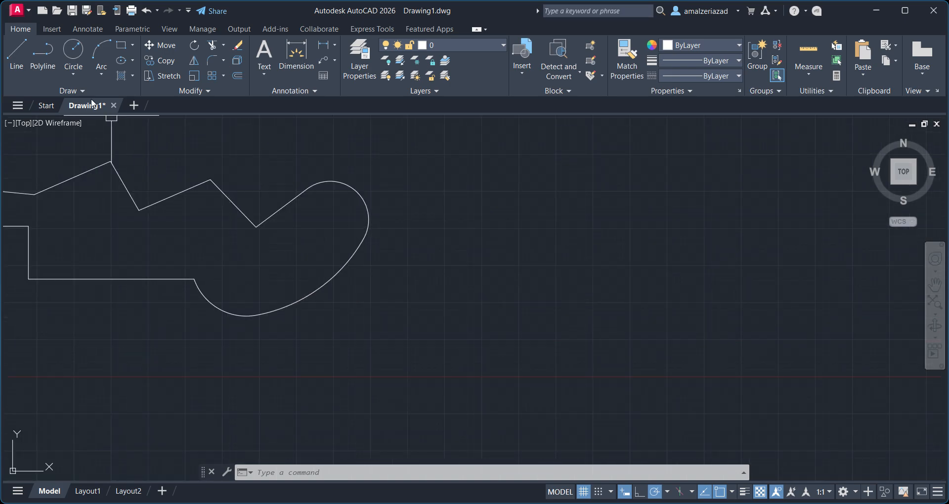
pyautogui.click(43, 54)
pyautogui.scroll(-3, 371, 202)
pyautogui.click(445, 208)
pyautogui.click(540, 162)
pyautogui.click(541, 210)
pyautogui.click(580, 179)
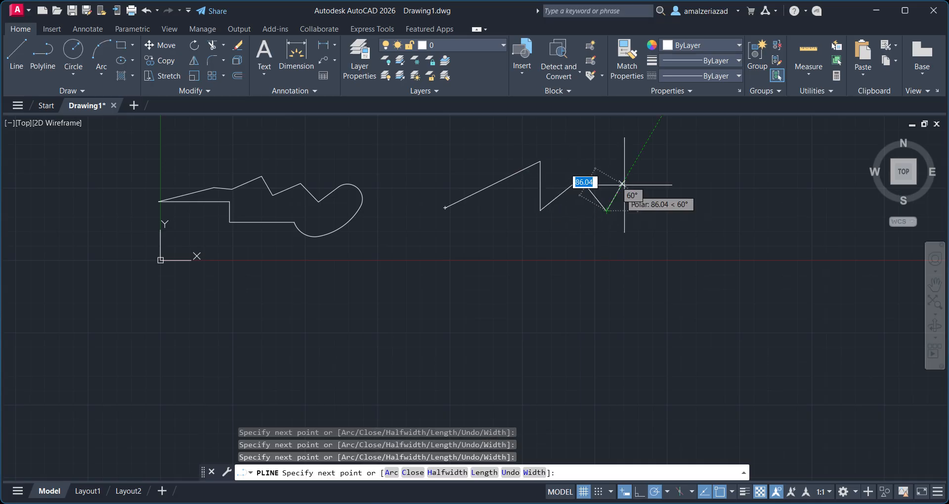
pyautogui.click(607, 211)
pyautogui.click(639, 171)
# Switch the second polyline to arc mode, draw two arcs and close it with an arc.
pyautogui.rightClick(698, 181)
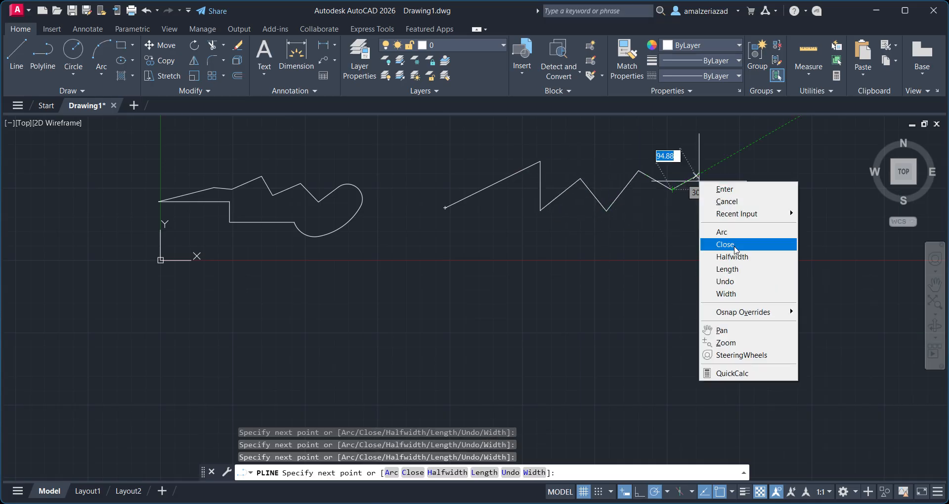
pyautogui.click(722, 232)
pyautogui.click(663, 262)
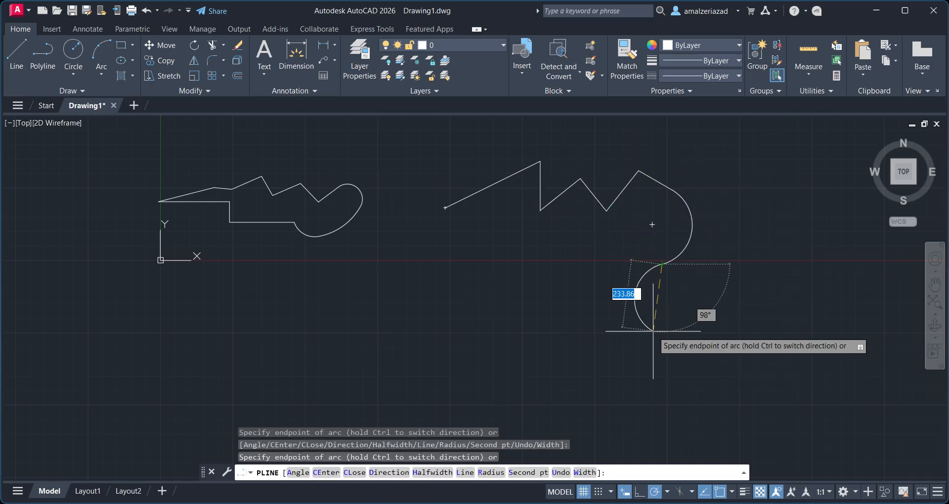
pyautogui.click(653, 331)
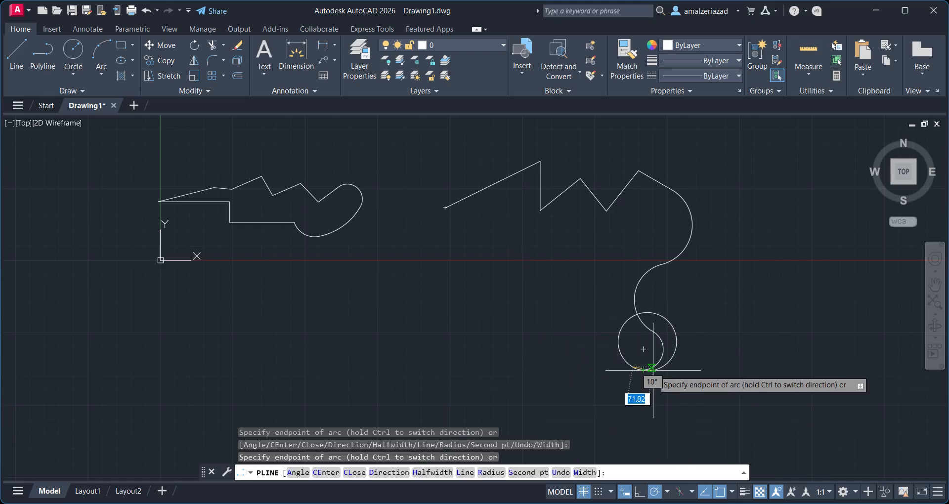
pyautogui.rightClick(653, 370)
pyautogui.click(714, 196)
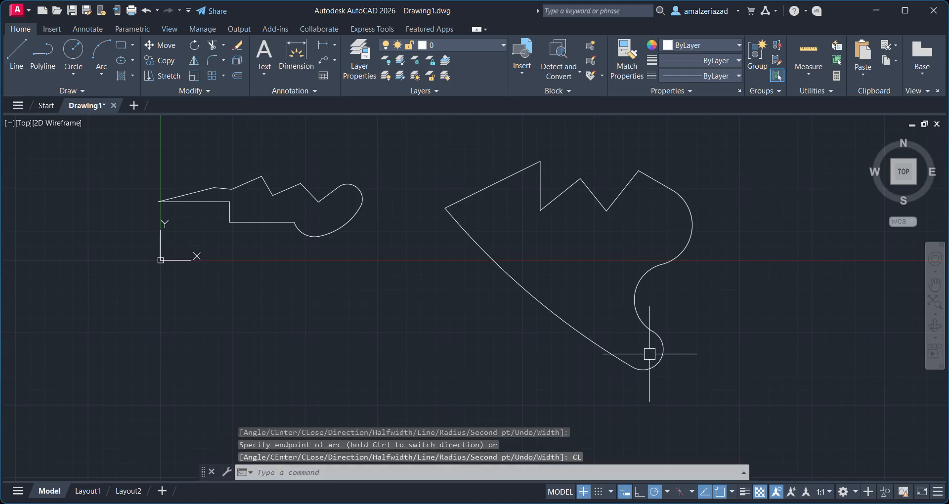
# Select the second closed polyline to inspect it as a single object.
pyautogui.click(547, 307)
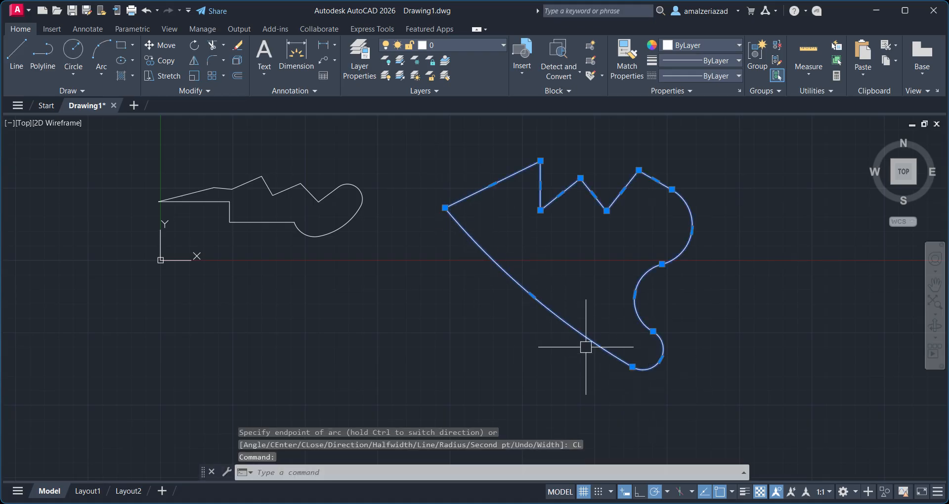
pyautogui.scroll(-2, 617, 246)
pyautogui.moveTo(617, 246); pyautogui.dragTo(495, 238, button='middle')
pyautogui.scroll(2, 495, 238)
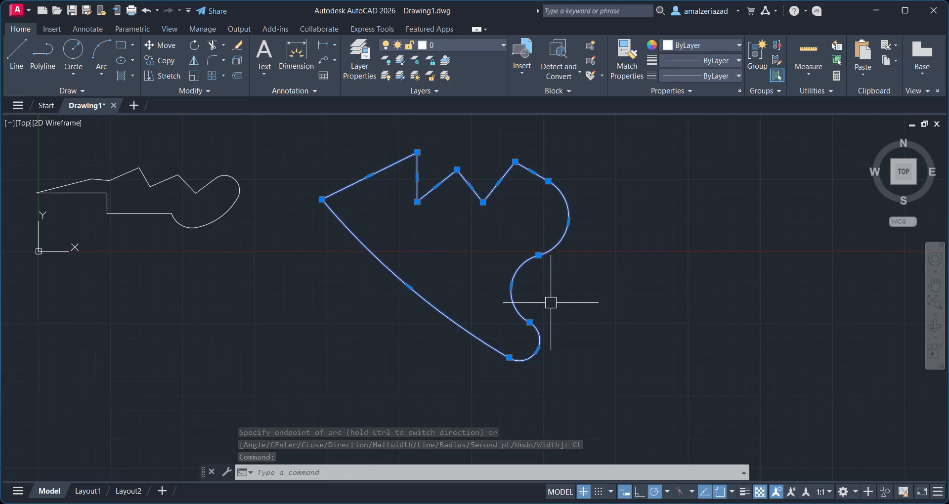
# Start a third polyline above the others and draw a zigzag of straight segments.
pyautogui.click(43, 54)
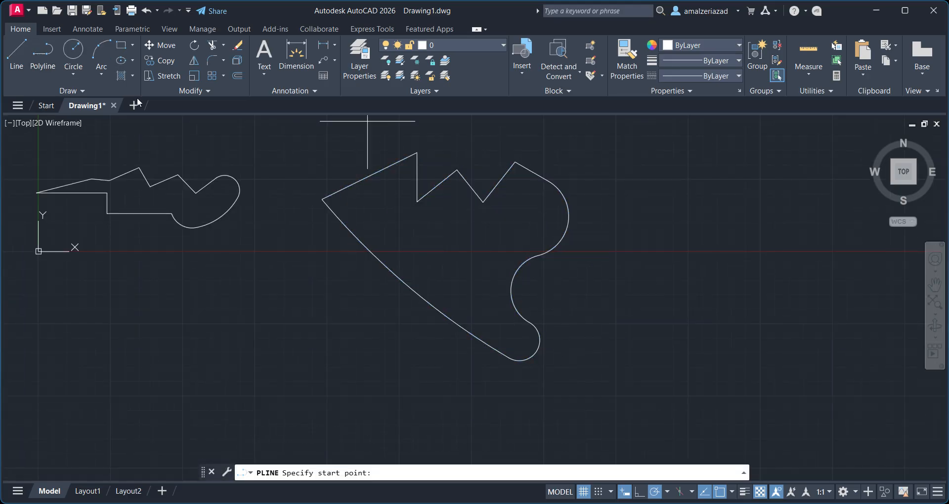
pyautogui.moveTo(400, 144); pyautogui.dragTo(358, 246, button='middle')
pyautogui.click(438, 180)
pyautogui.click(467, 150)
pyautogui.click(497, 178)
pyautogui.click(552, 135)
pyautogui.click(564, 182)
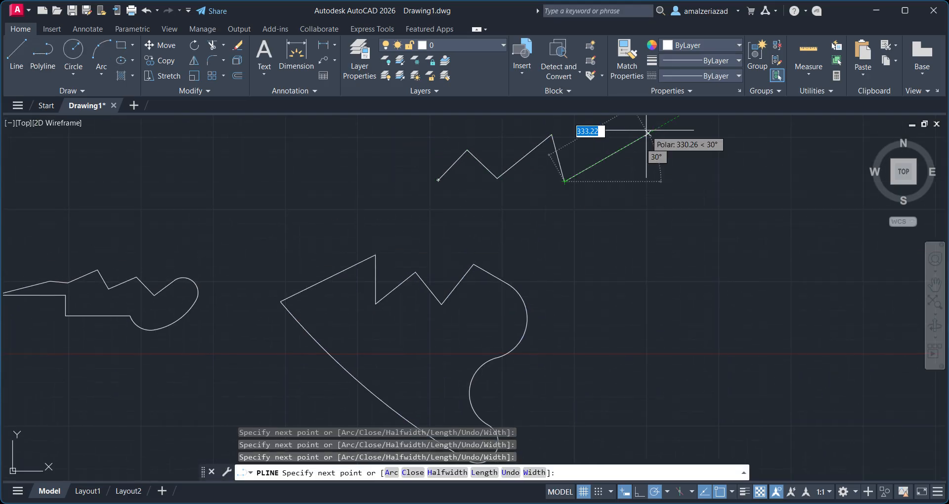
pyautogui.click(649, 134)
# Add an arc segment to the third polyline and close it with an arc.
pyautogui.rightClick(658, 190)
pyautogui.click(687, 242)
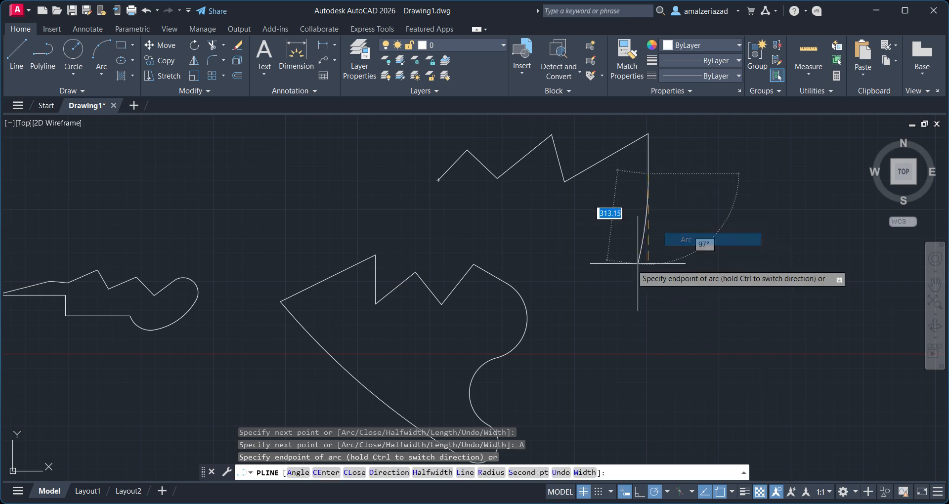
pyautogui.click(537, 257)
pyautogui.rightClick(544, 239)
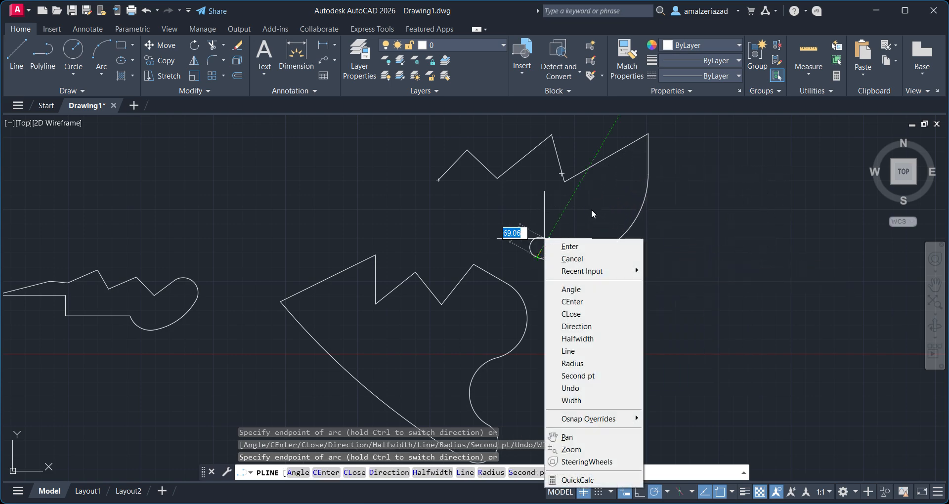
pyautogui.click(589, 313)
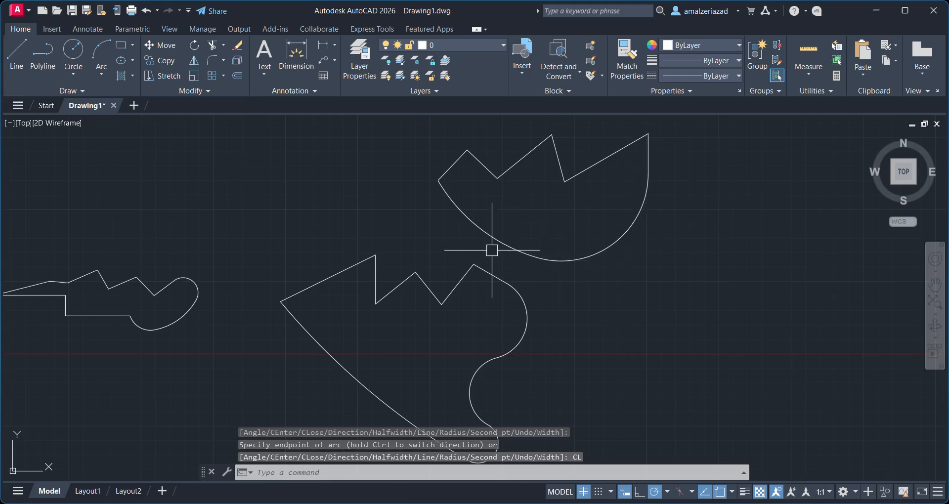
# Select all three polylines with a crossing window and erase them.
pyautogui.click(449, 201)
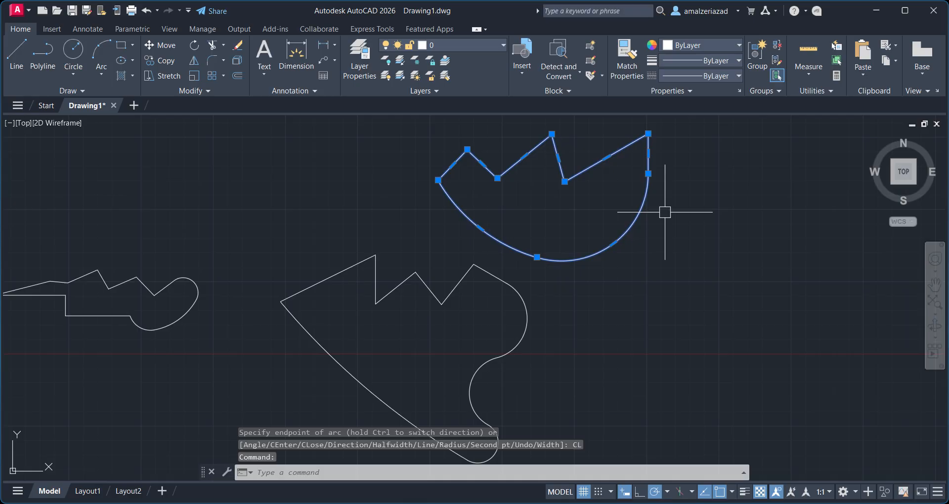
pyautogui.scroll(-3, 665, 212)
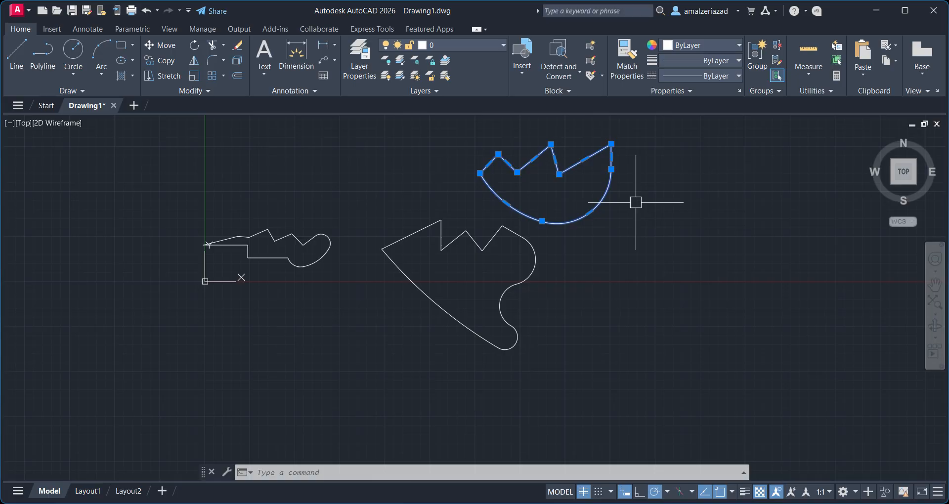
pyautogui.click(628, 126)
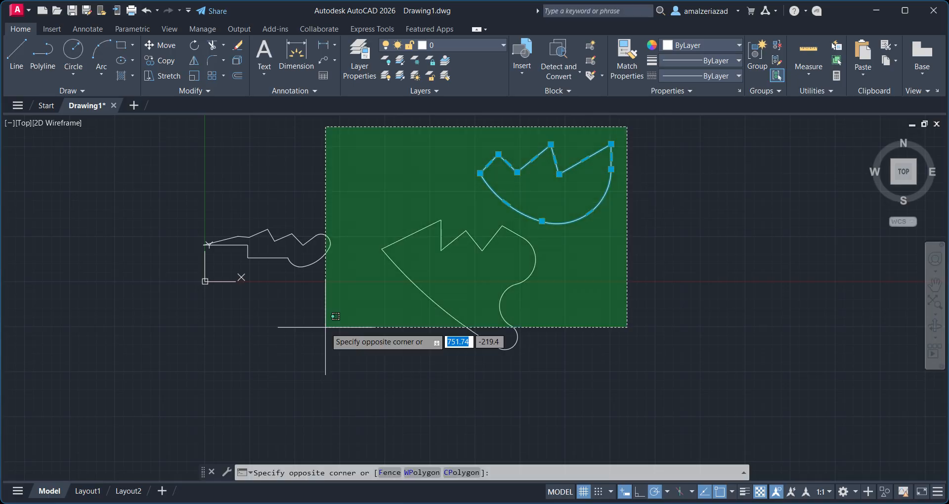
pyautogui.click(332, 349)
pyautogui.press('Delete')
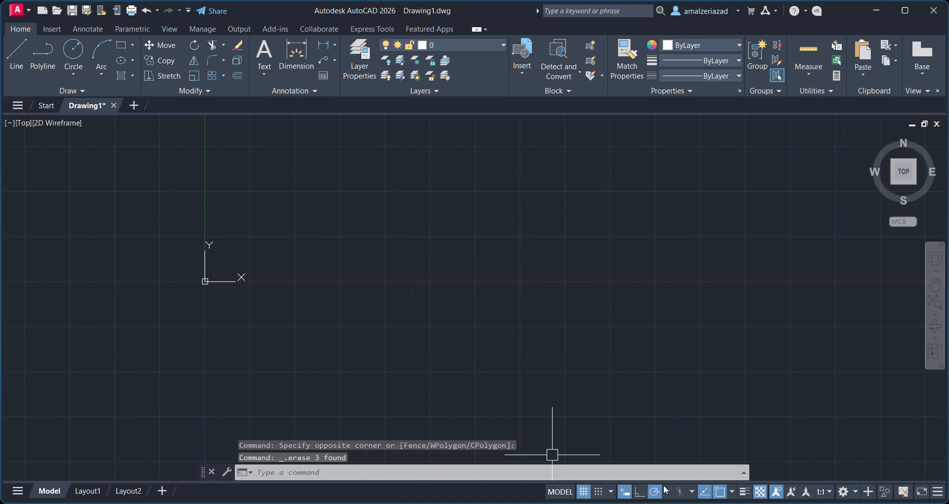
# Turn on Ortho and draw a polyline of three straight segments forming an open rectangle, then end the command.
pyautogui.click(43, 54)
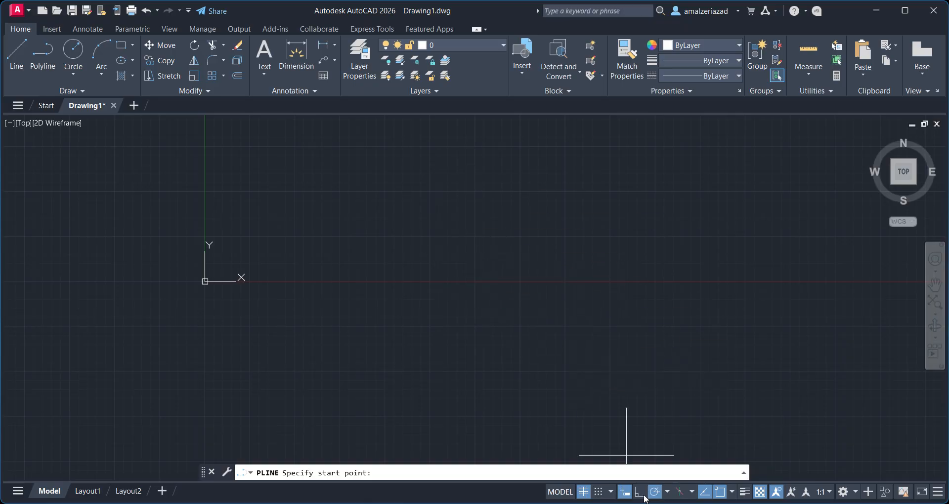
pyautogui.click(642, 494)
pyautogui.click(465, 276)
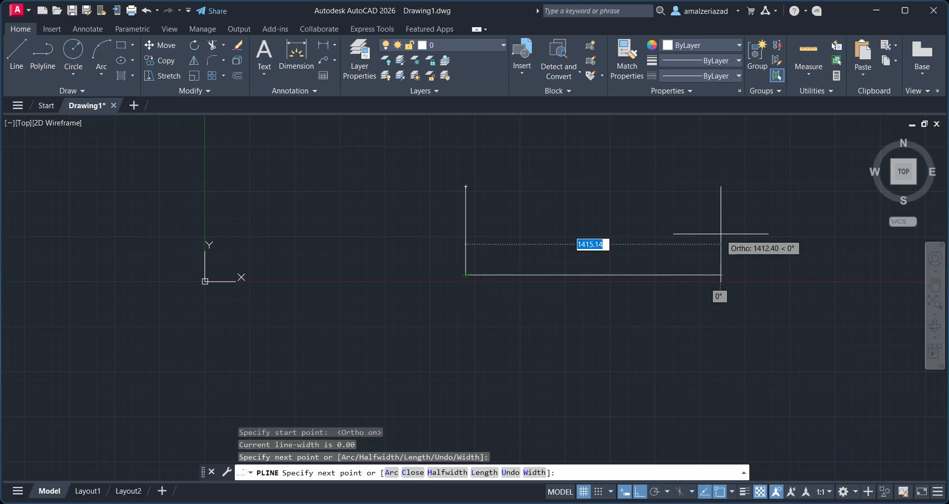
pyautogui.click(626, 269)
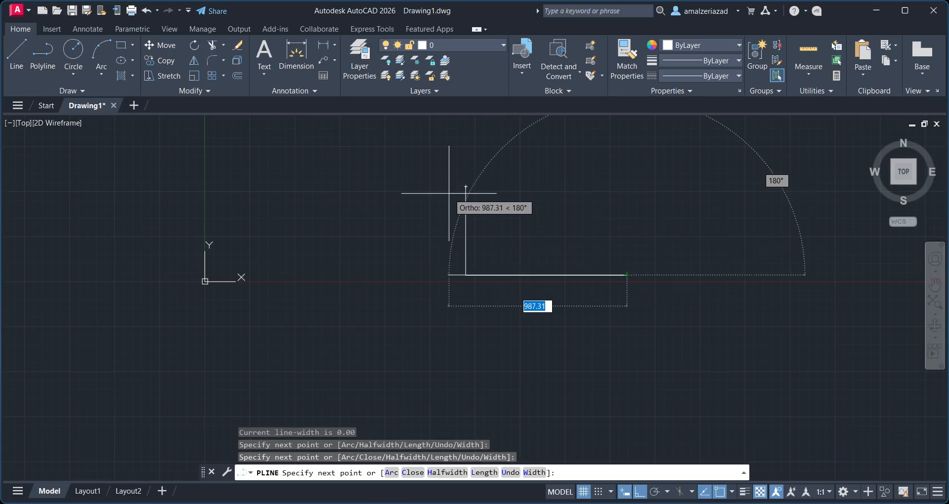
pyautogui.click(627, 187)
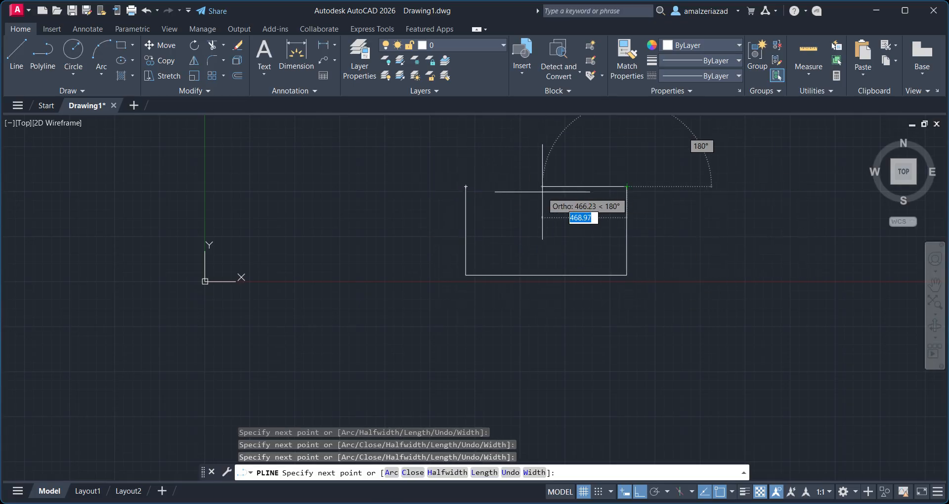
pyautogui.click(466, 188)
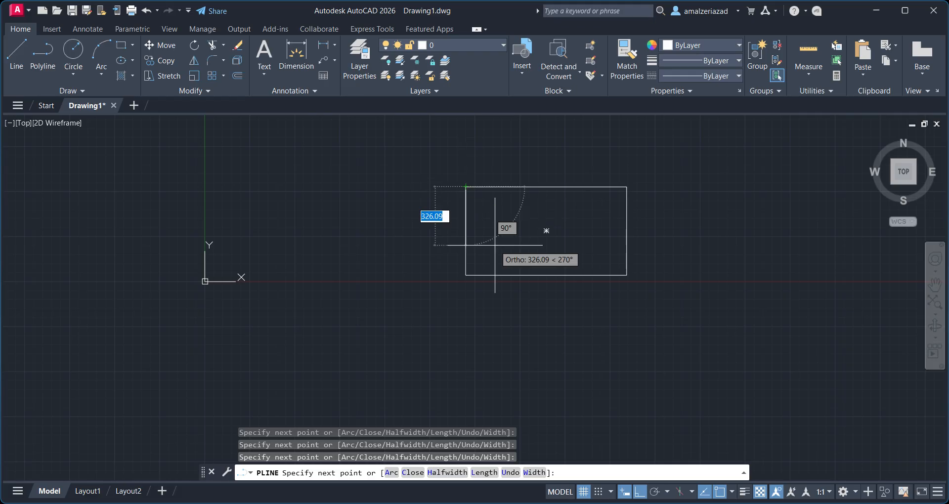
pyautogui.press('Escape')
# Select the rectangular polyline with a crossing window and erase it.
pyautogui.click(564, 187)
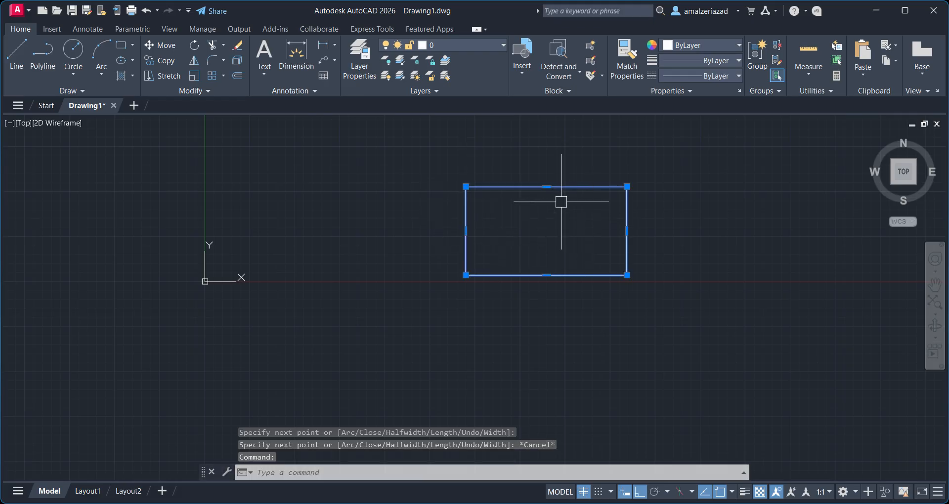
pyautogui.moveTo(464, 295); pyautogui.dragTo(435, 346, button='middle')
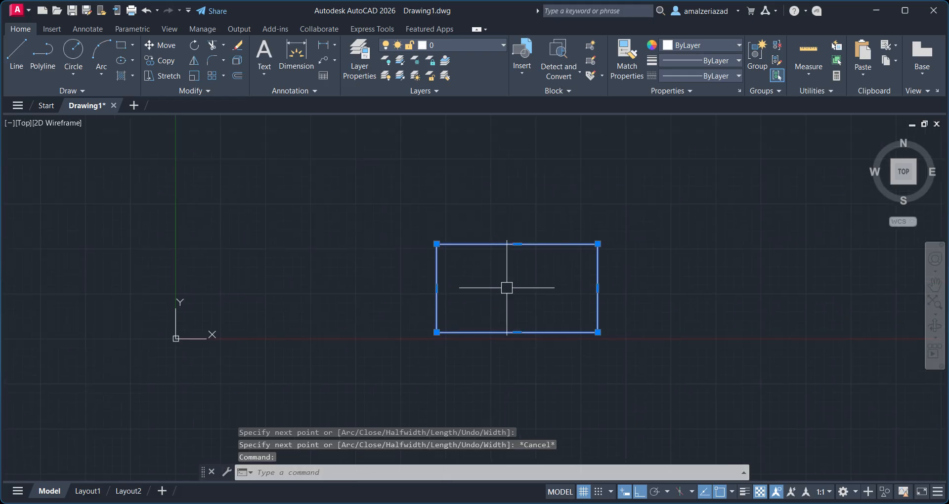
pyautogui.moveTo(528, 268); pyautogui.dragTo(477, 346, button='middle')
pyautogui.moveTo(537, 315); pyautogui.dragTo(535, 246, button='middle')
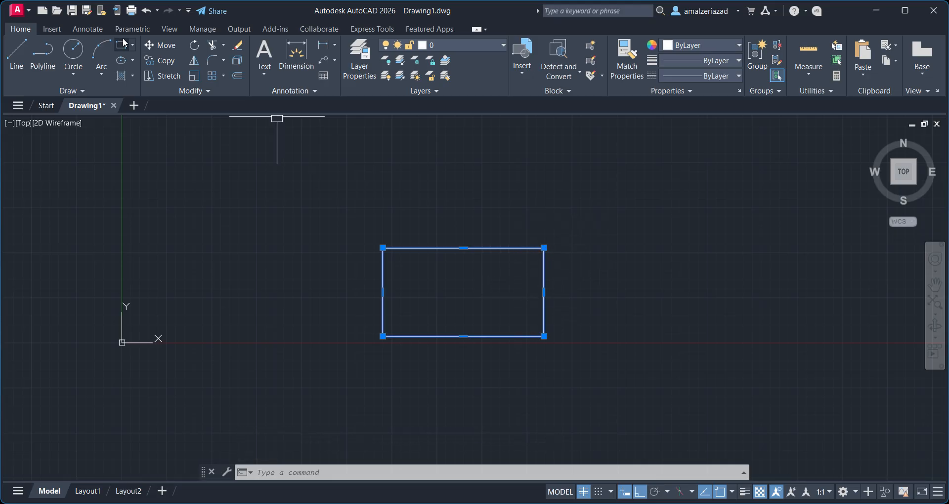
pyautogui.press('Escape')
pyautogui.click(612, 191)
pyautogui.click(452, 349)
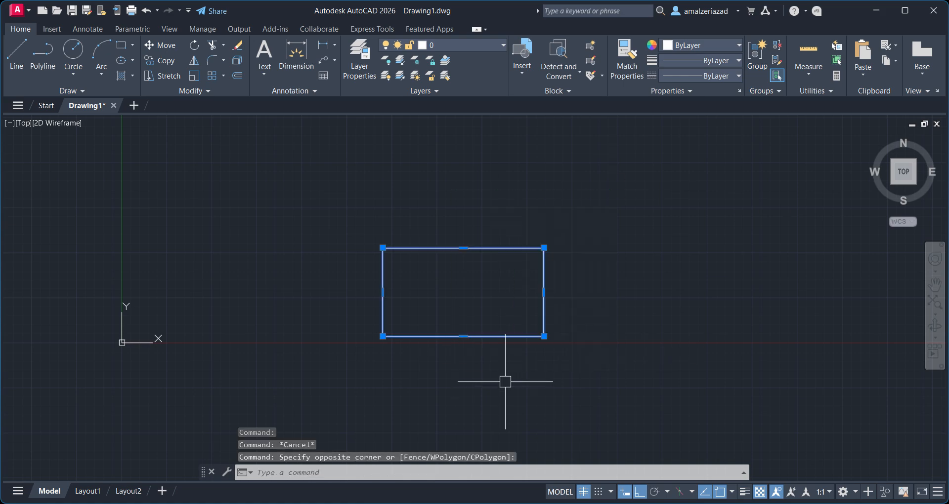
pyautogui.press('Delete')
# Draw two perpendicular line segments with the Line command and end it.
pyautogui.moveTo(453, 232); pyautogui.dragTo(416, 339, button='middle')
pyautogui.moveTo(388, 298); pyautogui.dragTo(455, 270, button='middle')
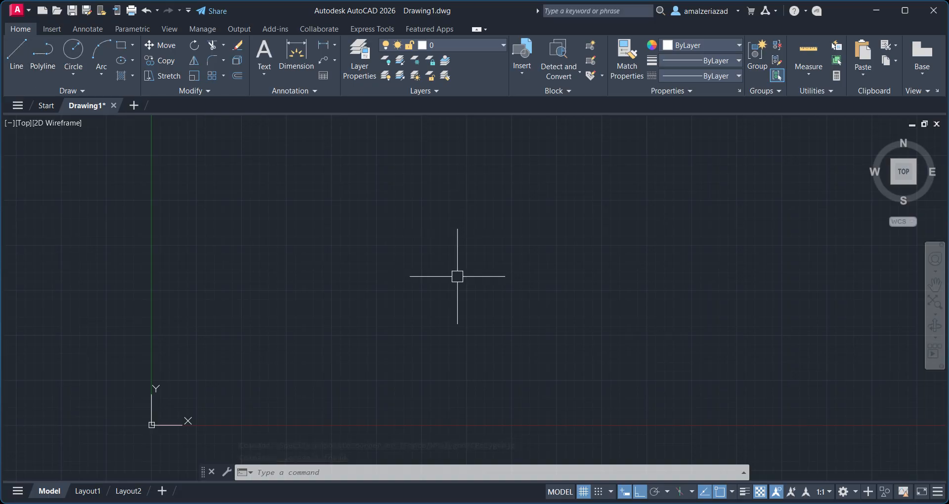
pyautogui.write('L')
pyautogui.press('Return')
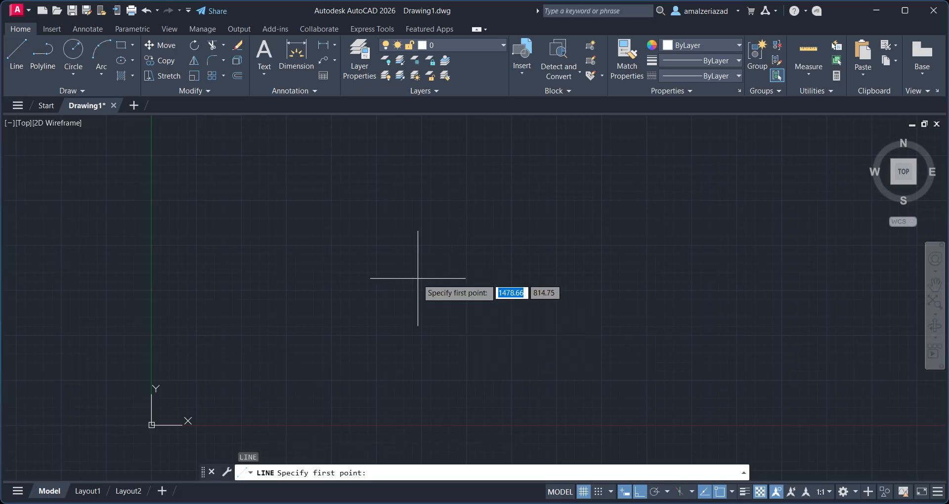
pyautogui.click(417, 278)
pyautogui.click(417, 178)
pyautogui.click(568, 178)
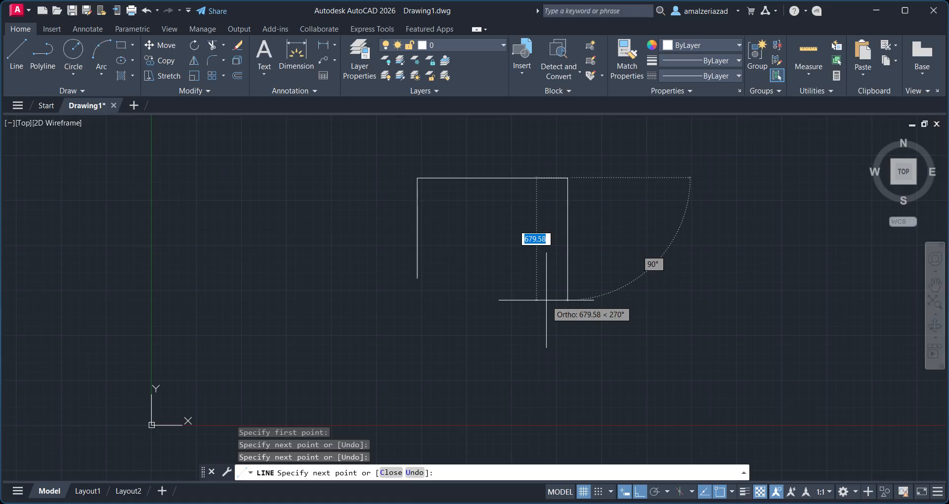
pyautogui.press('Escape')
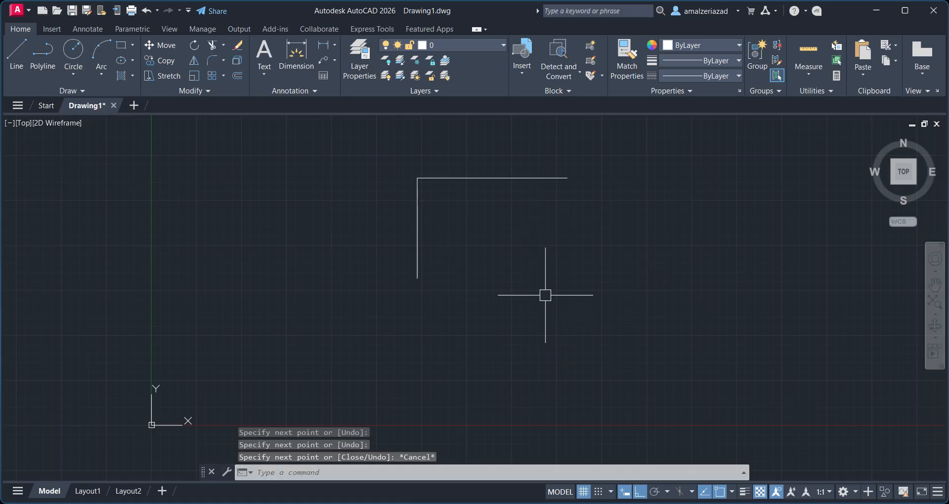
# Draw a three-segment open polyline with the PLINE command beside the lines and end it.
pyautogui.write('p')
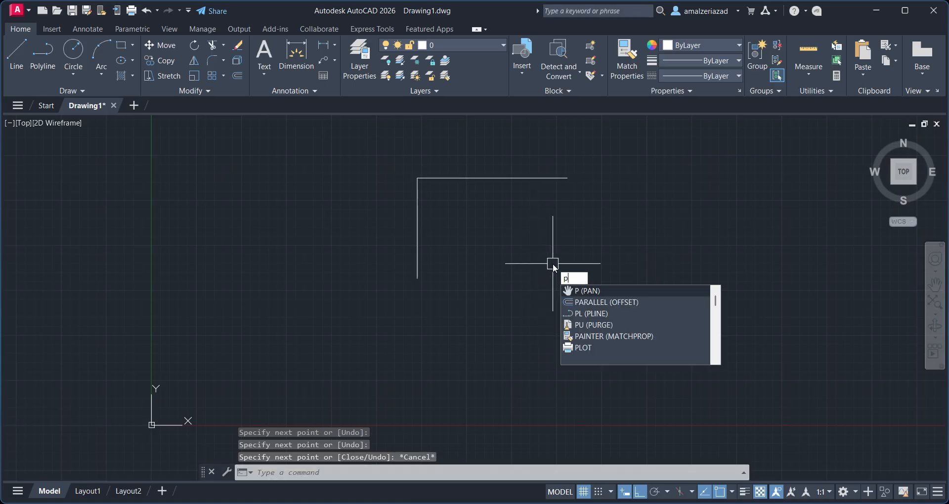
pyautogui.write('l')
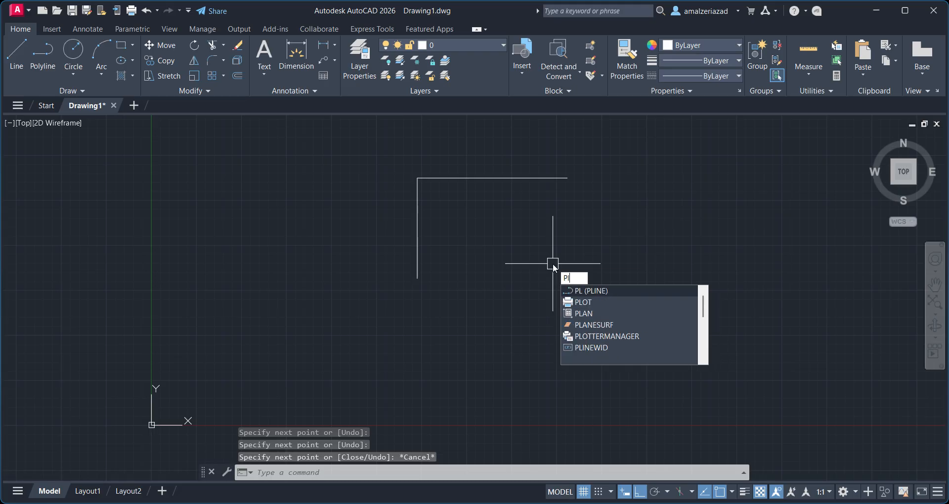
pyautogui.press('Return')
pyautogui.click(515, 272)
pyautogui.click(569, 207)
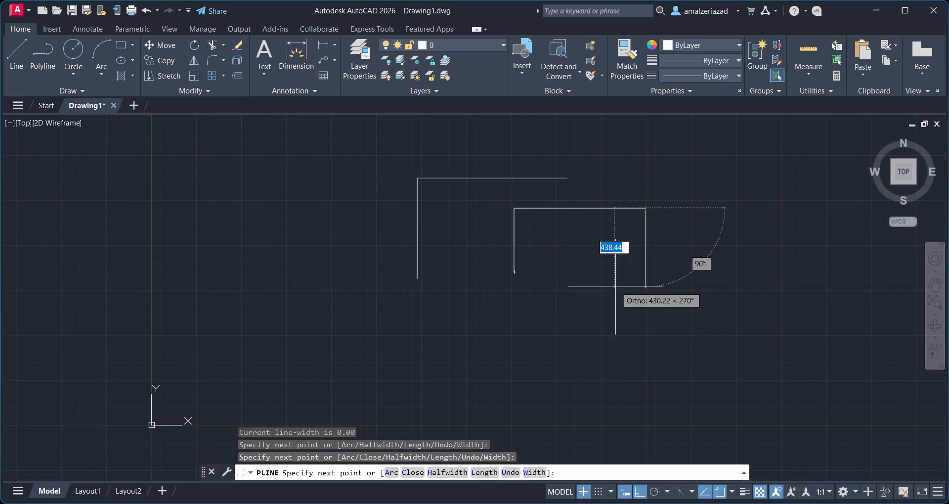
pyautogui.click(645, 237)
pyautogui.click(583, 288)
pyautogui.press('Escape')
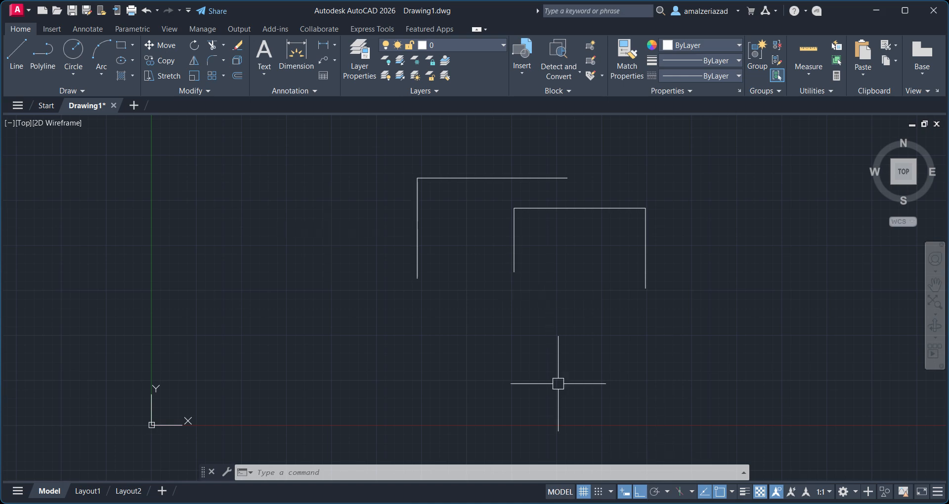
pyautogui.click(70, 63)
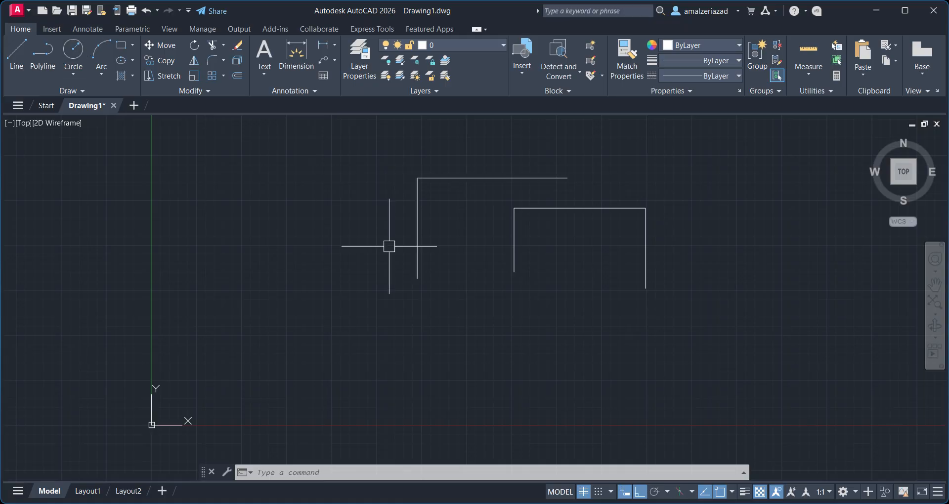
pyautogui.write('c')
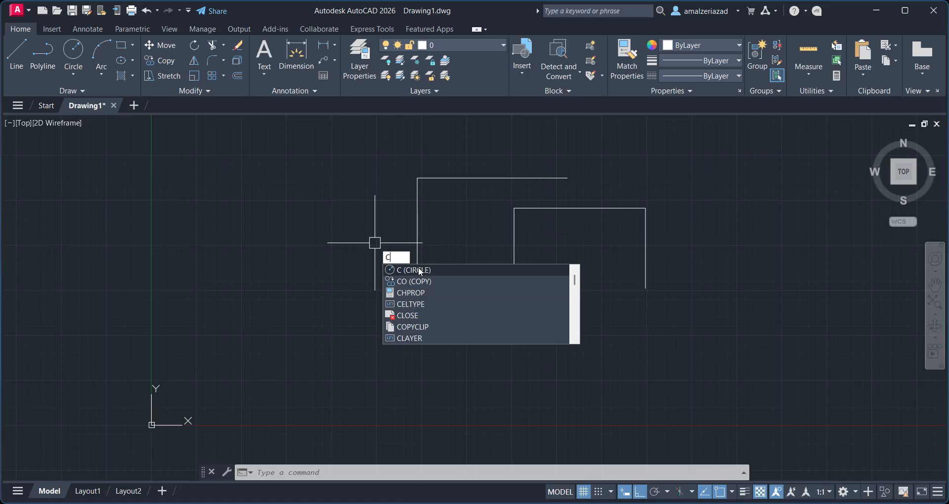
pyautogui.press('Escape')
# Select the lines and the polyline with a selection window and erase them.
pyautogui.click(370, 165)
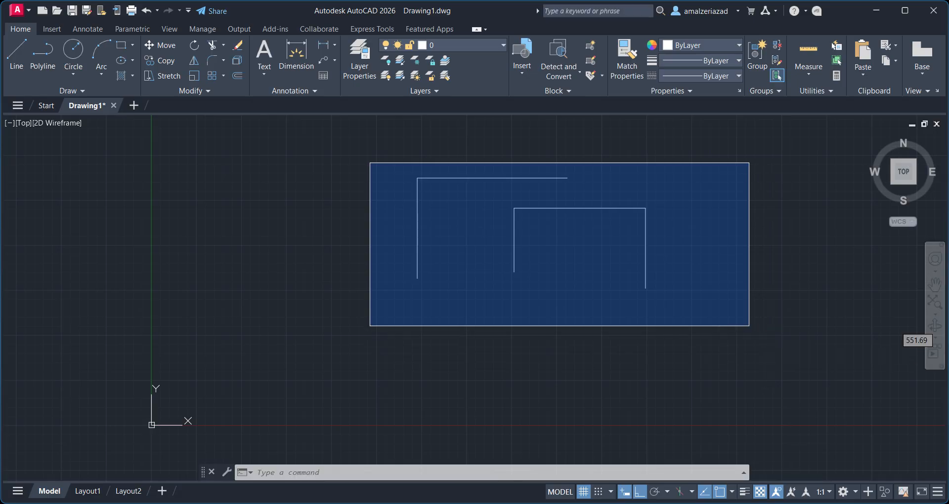
pyautogui.press('Escape')
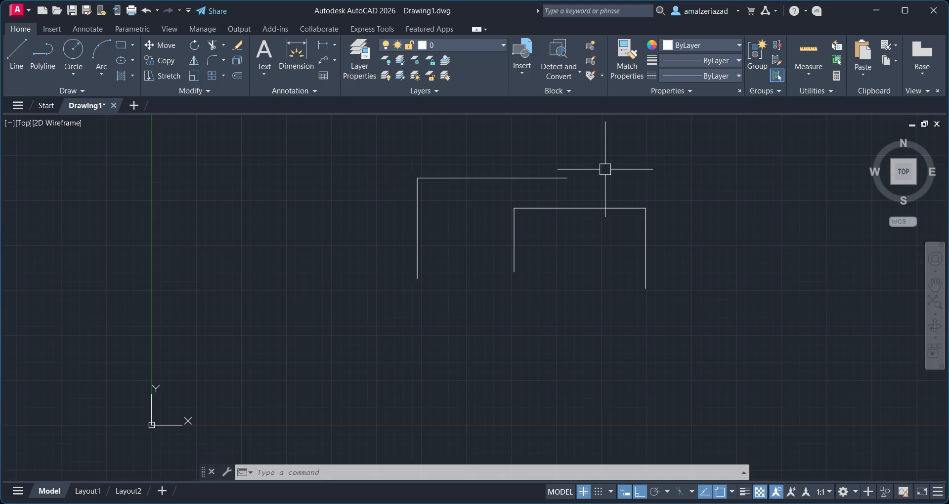
pyautogui.click(430, 220)
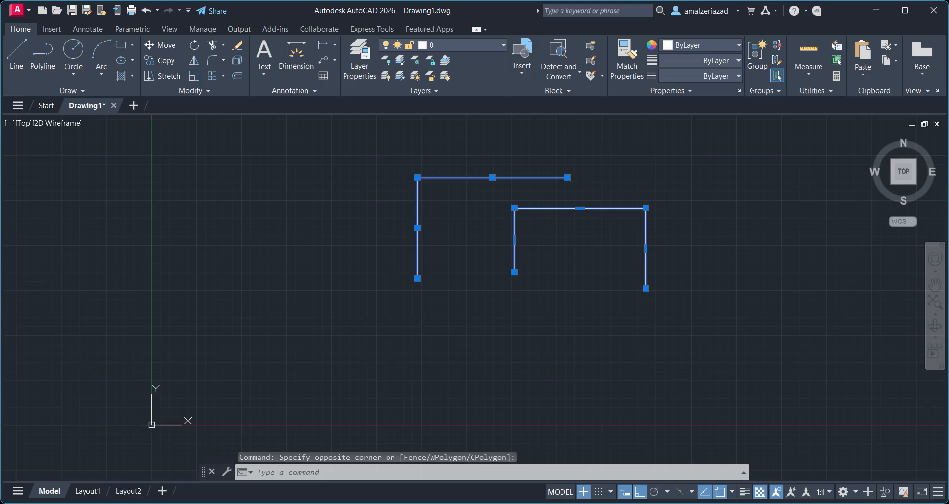
pyautogui.press('Delete')
pyautogui.click(72, 74)
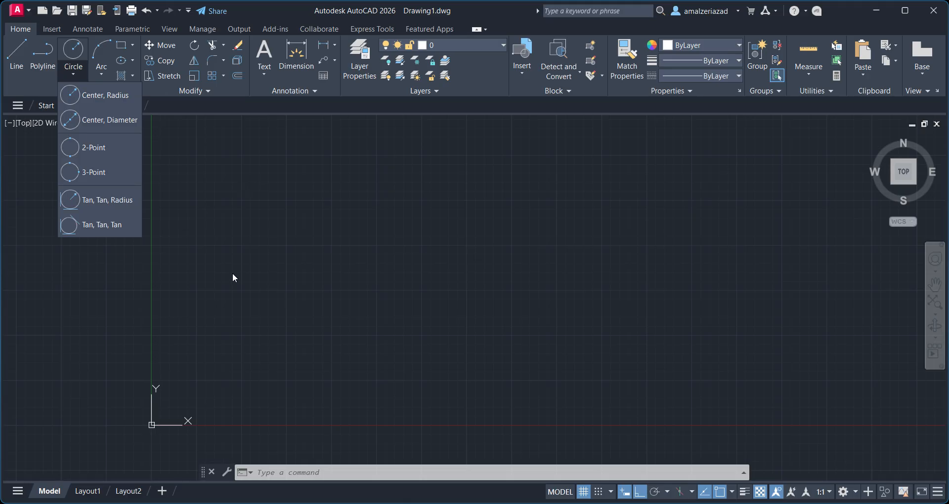
pyautogui.click(118, 95)
pyautogui.moveTo(391, 324); pyautogui.dragTo(291, 329, button='middle')
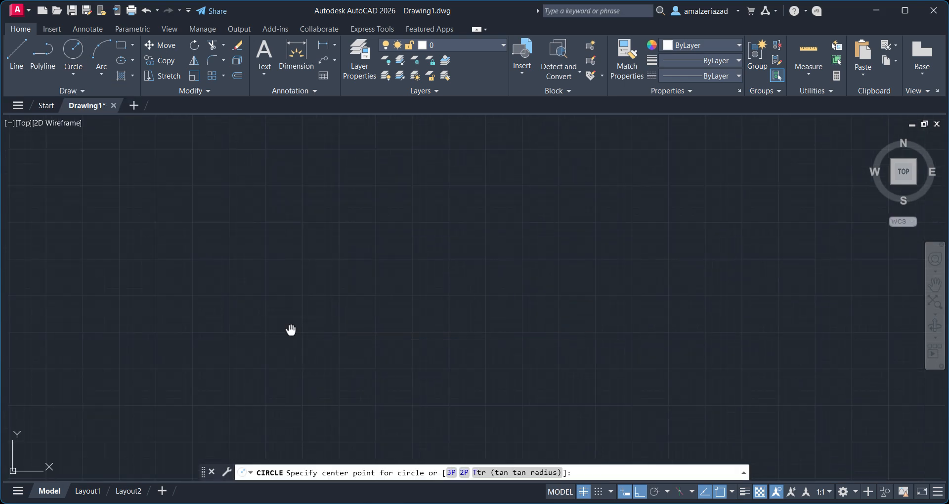
pyautogui.press('Escape')
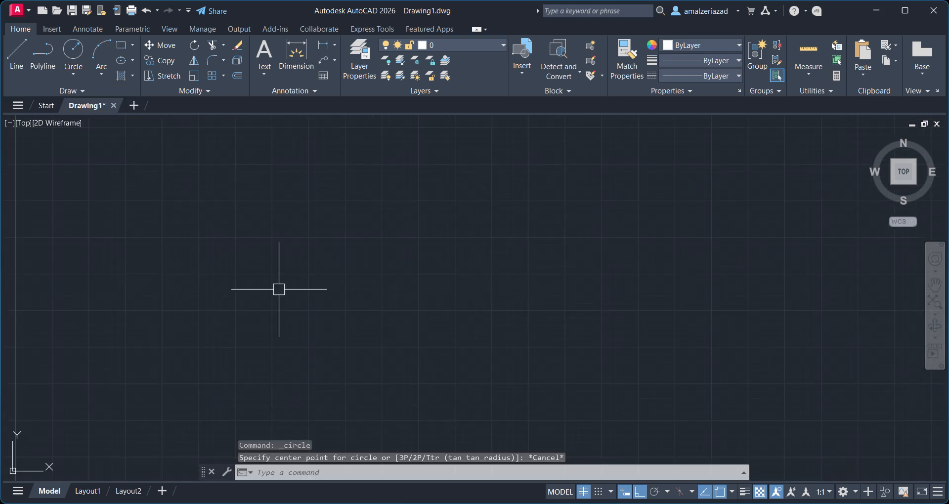
# Zoom to all, then draw a circle by centre and radius with a radius of 40.
pyautogui.write('z')
pyautogui.press('Return')
pyautogui.write('a')
pyautogui.press('Return')
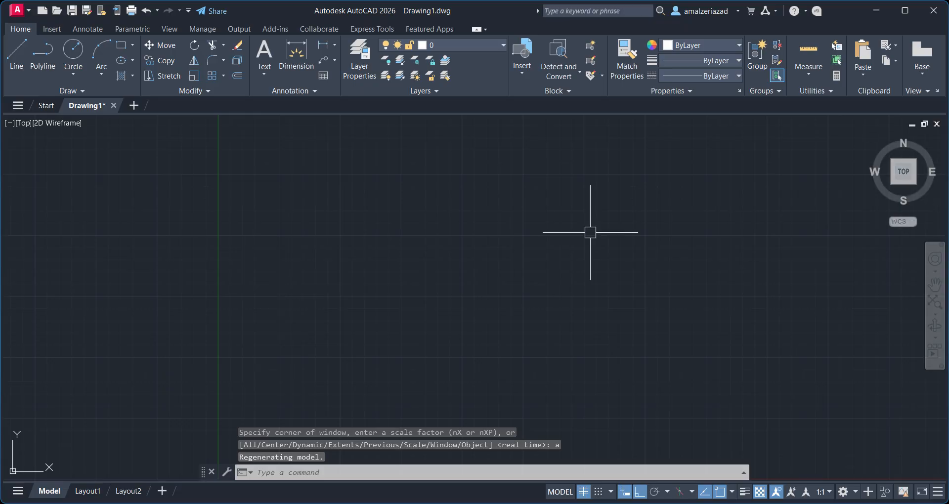
pyautogui.click(74, 51)
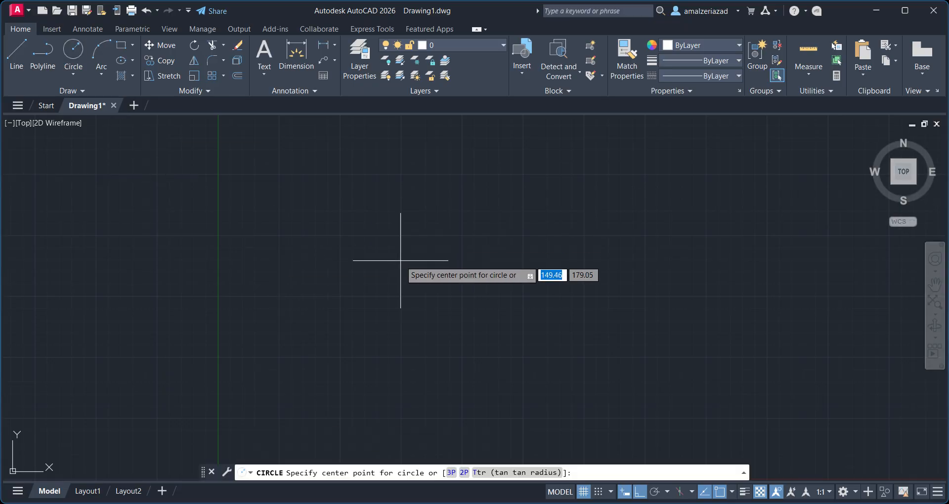
pyautogui.click(415, 247)
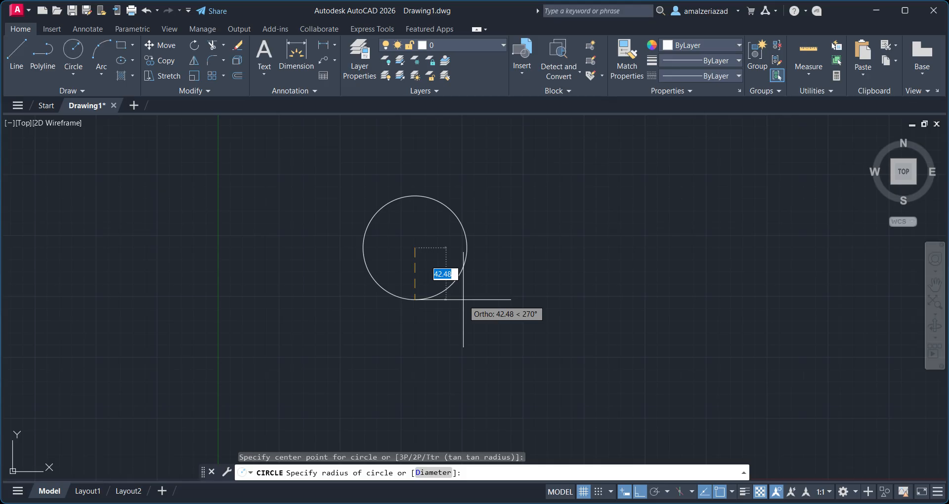
pyautogui.write('40')
pyautogui.press('Return')
# Draw a second circle to the right using Center, Diameter with a diameter of 40.
pyautogui.click(73, 75)
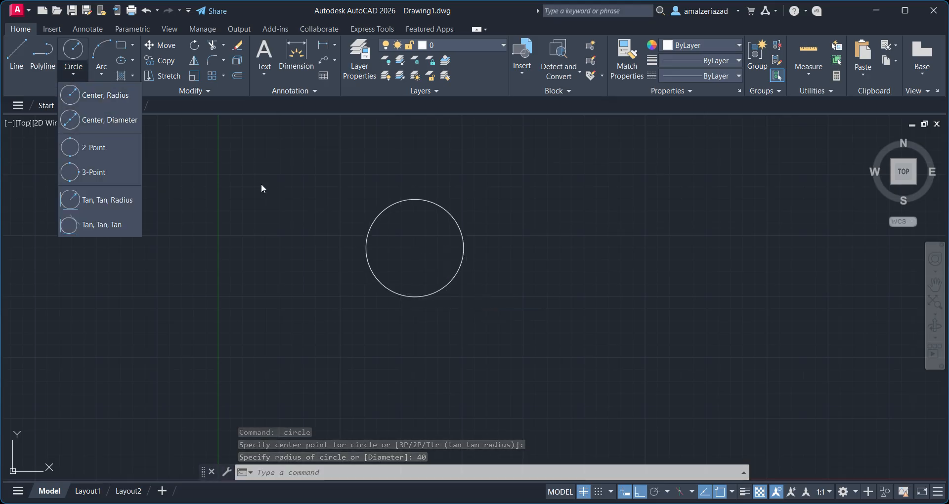
pyautogui.click(106, 120)
pyautogui.moveTo(436, 193); pyautogui.dragTo(305, 200, button='middle')
pyautogui.click(461, 241)
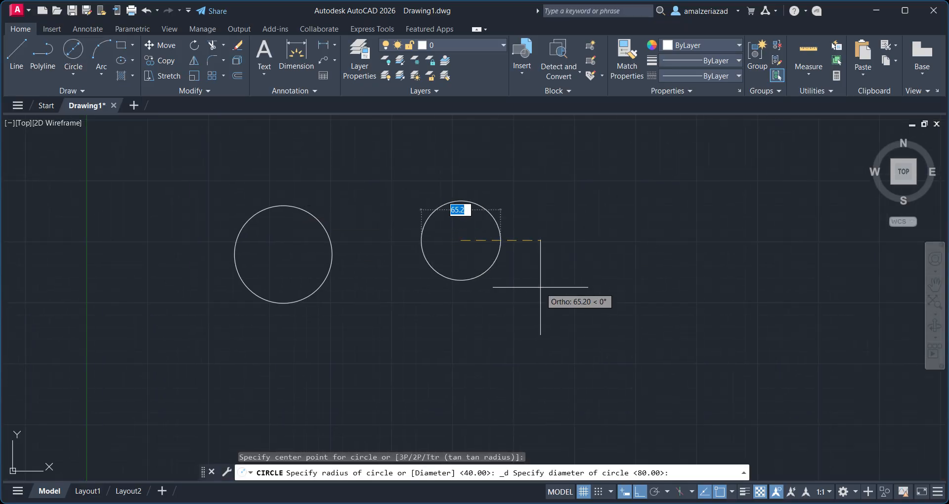
pyautogui.write('40')
pyautogui.press('Return')
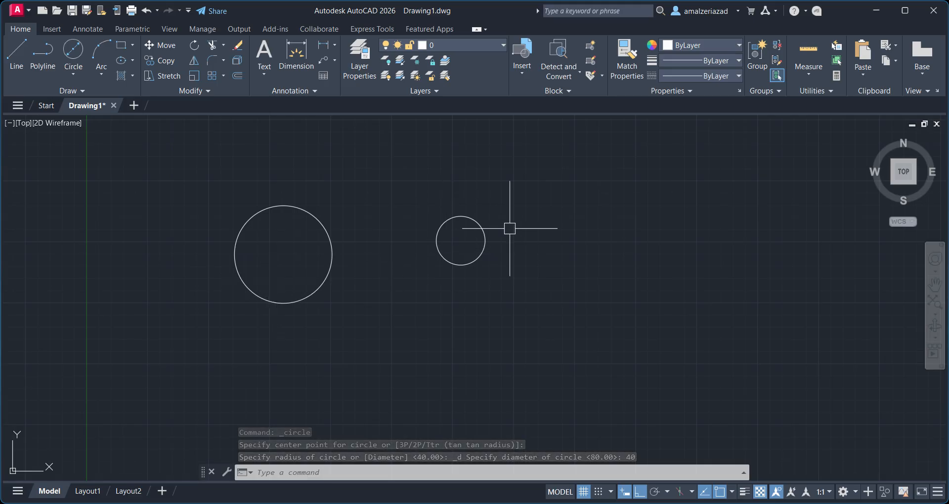
# Draw a third circle below between the others by picking its centre and a radius point.
pyautogui.click(82, 72)
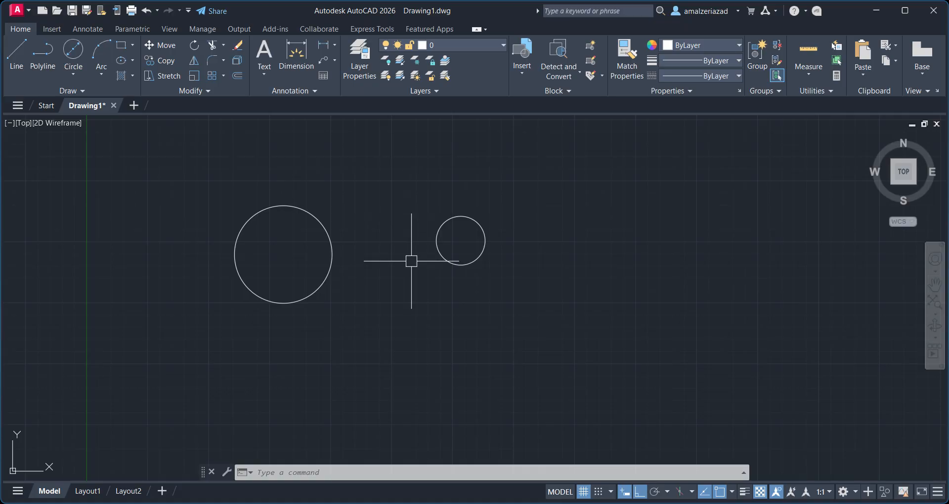
pyautogui.write('c')
pyautogui.press('Return')
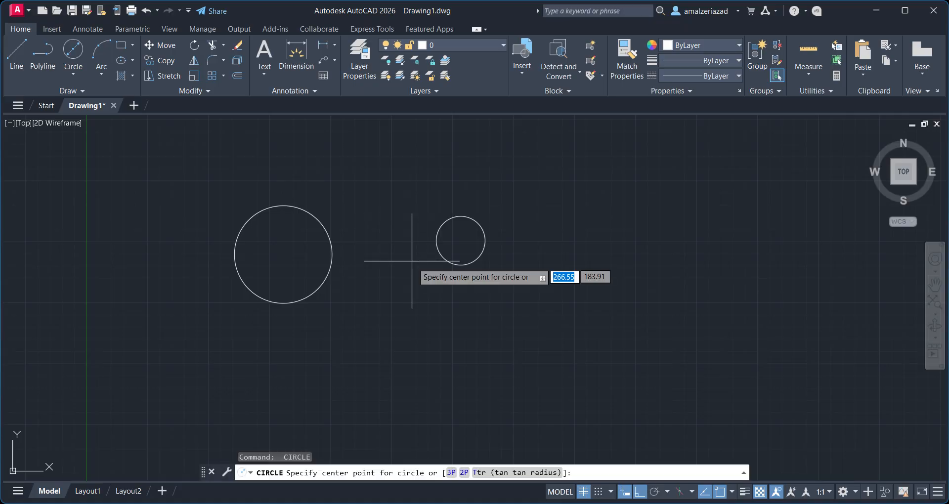
pyautogui.click(414, 288)
pyautogui.click(442, 321)
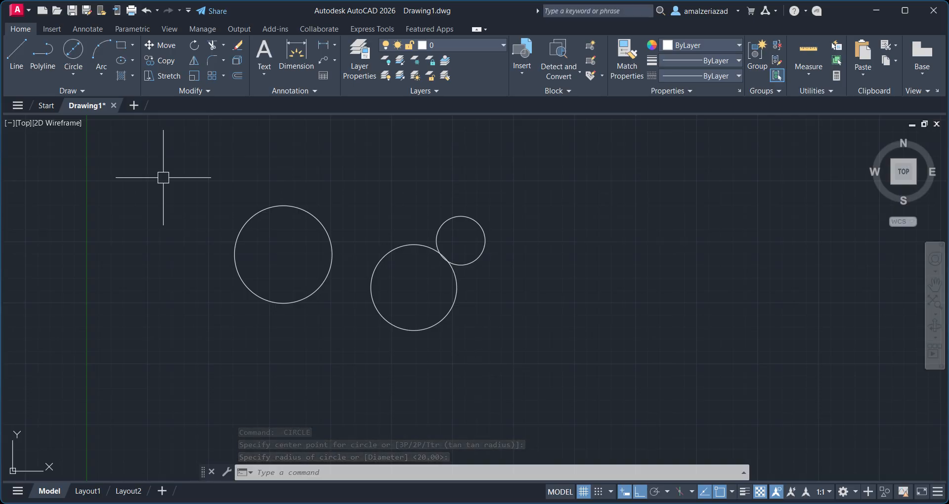
# Draw a circle with the Center, Diameter option, setting a diameter of 60.
pyautogui.click(72, 75)
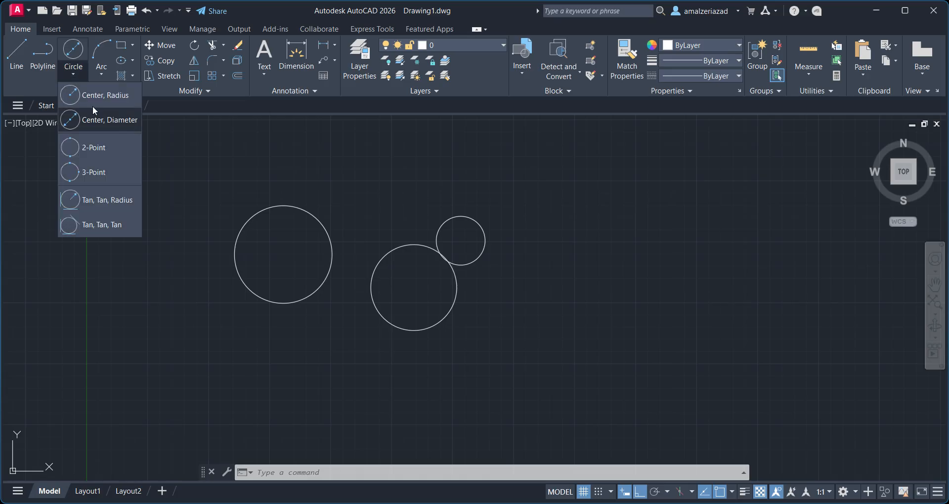
pyautogui.click(102, 75)
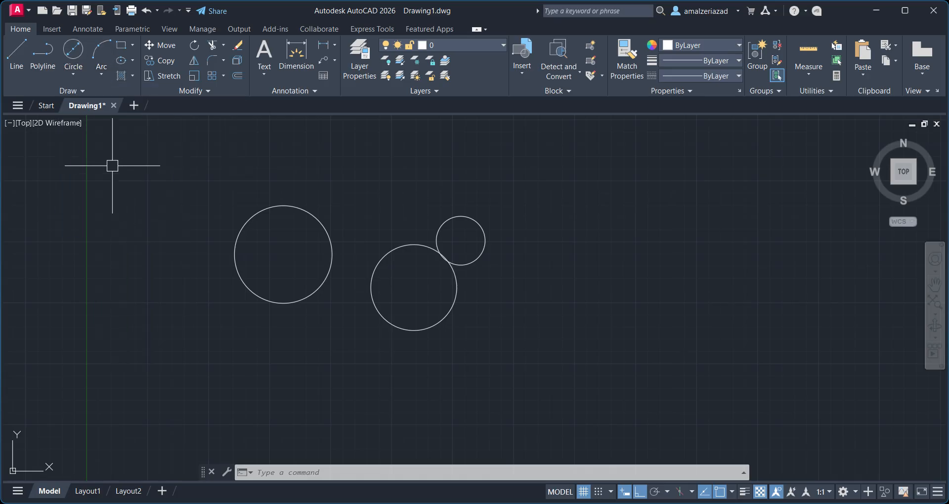
pyautogui.click(72, 73)
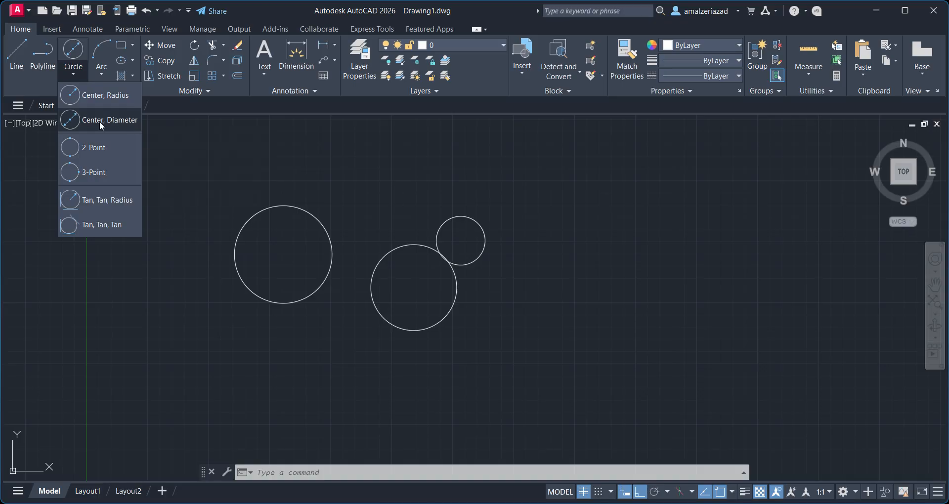
pyautogui.click(99, 121)
pyautogui.scroll(2, 423, 153)
pyautogui.moveTo(388, 154); pyautogui.dragTo(224, 206, button='middle')
pyautogui.moveTo(312, 212); pyautogui.dragTo(353, 373, button='middle')
pyautogui.click(356, 225)
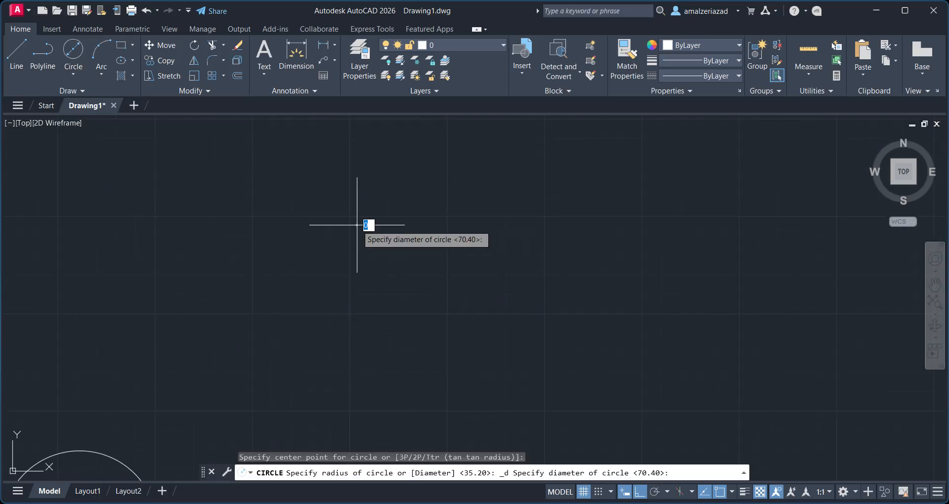
pyautogui.write('60')
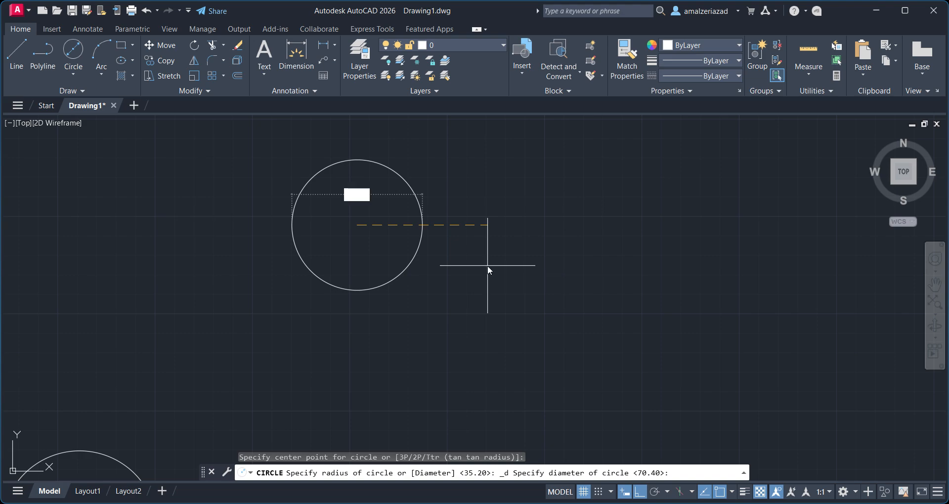
pyautogui.press('Return')
# Repeat the Circle command and draw a circle to the right by centre with a radius of 60.
pyautogui.moveTo(542, 265); pyautogui.dragTo(438, 317, button='middle')
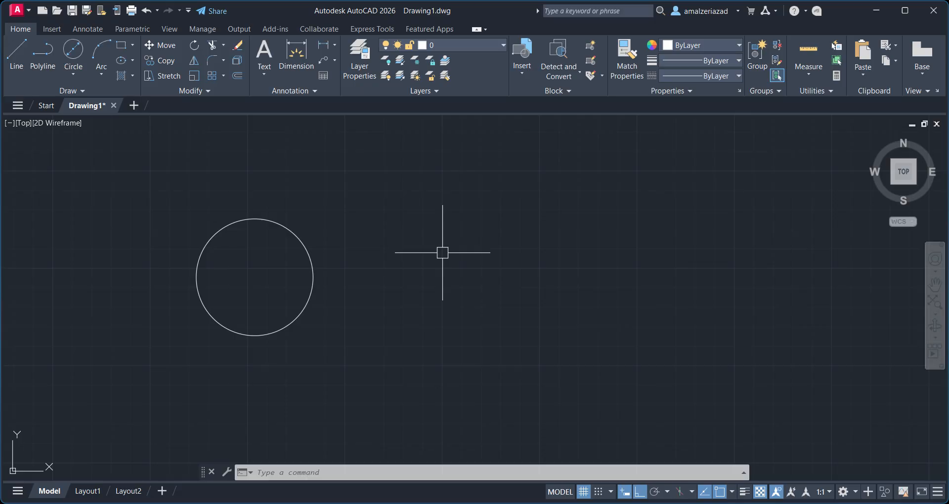
pyautogui.press('Return')
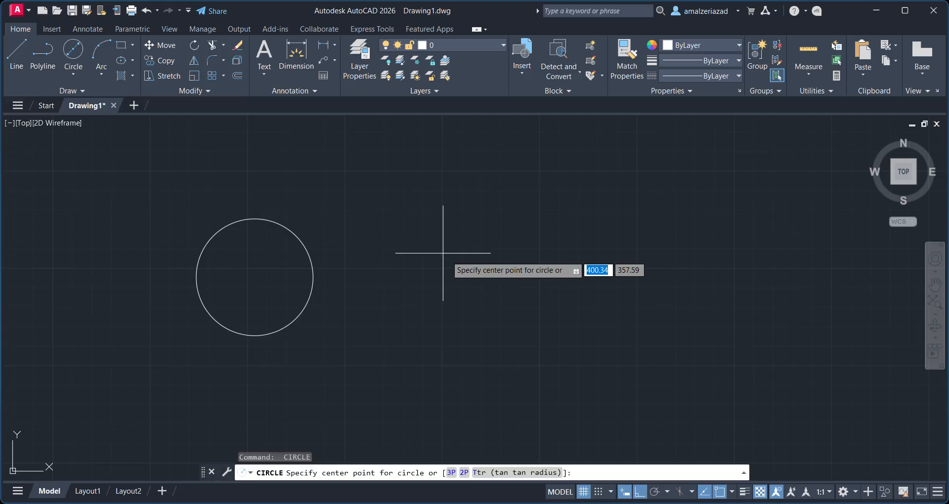
pyautogui.click(520, 259)
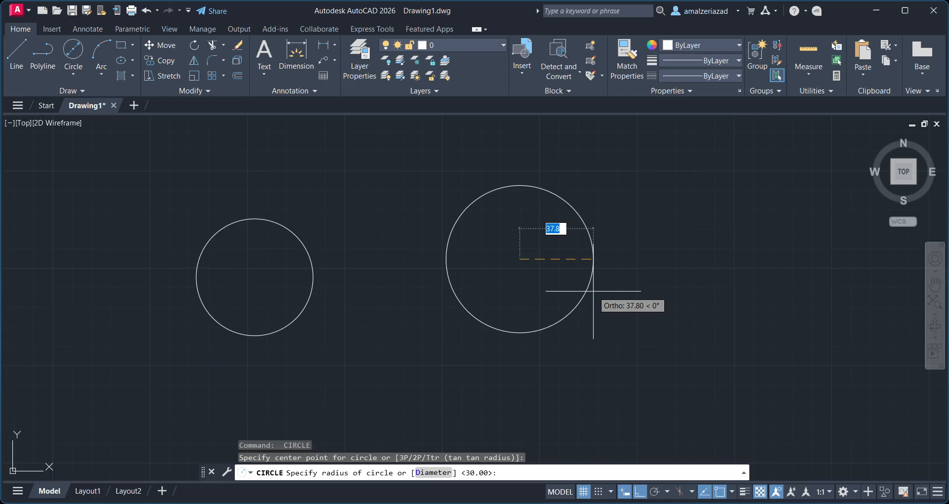
pyautogui.write('60')
pyautogui.press('Return')
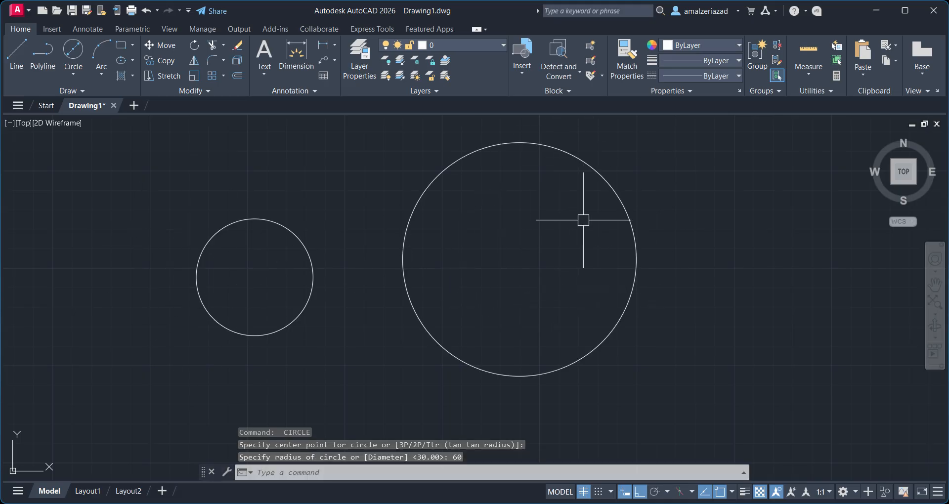
pyautogui.click(73, 75)
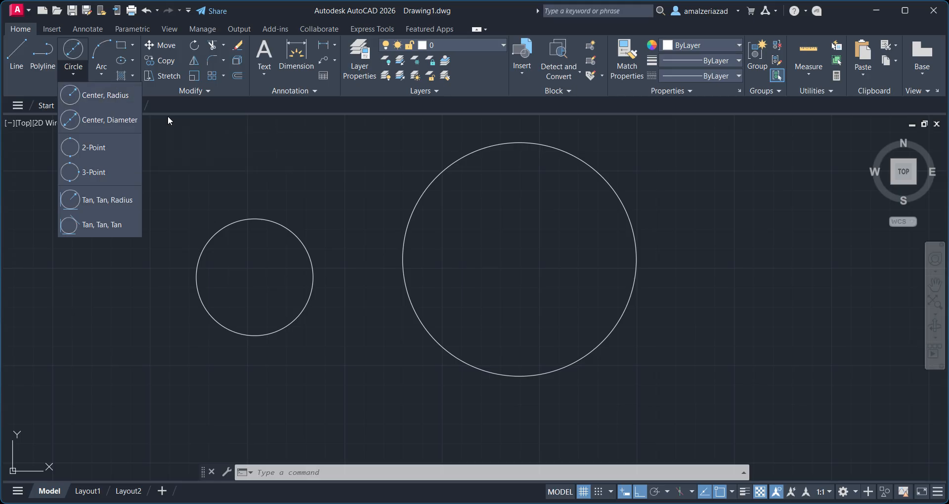
pyautogui.click(101, 74)
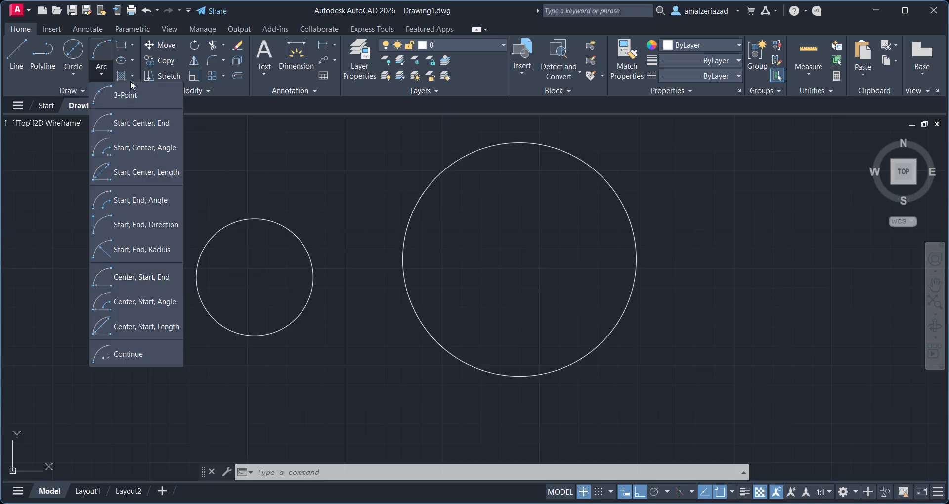
pyautogui.click(288, 177)
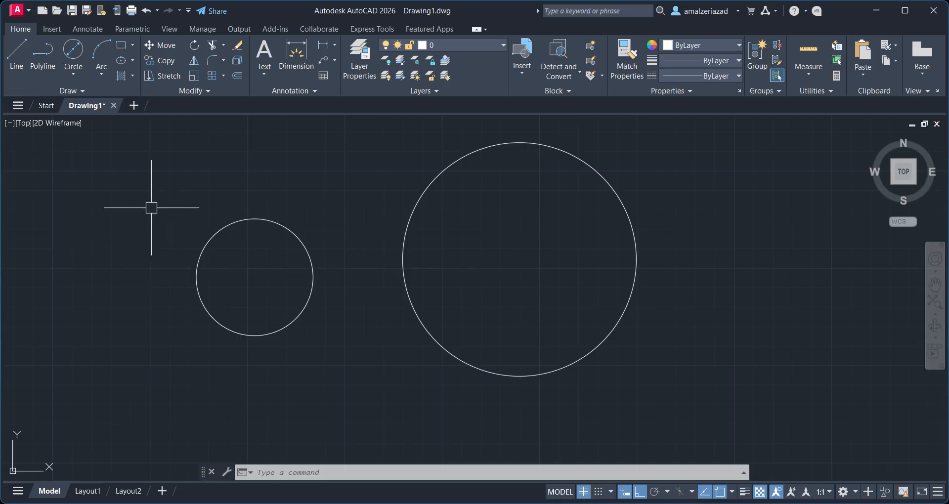
# Draw a flat horizontal rectangle above the left circle by picking two opposite corners.
pyautogui.click(132, 45)
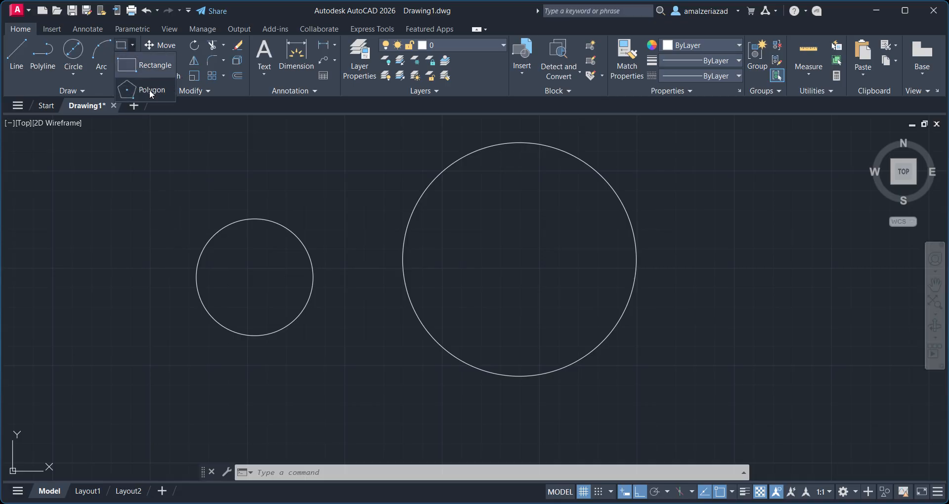
pyautogui.click(151, 65)
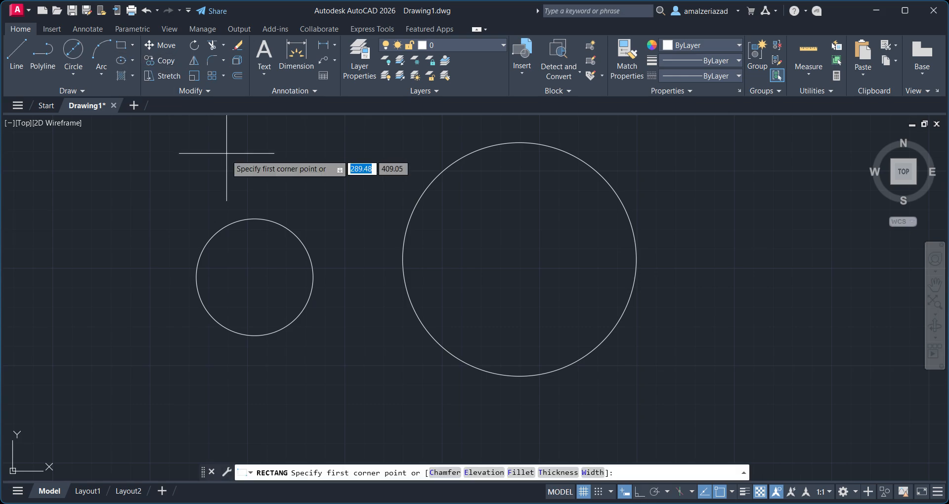
pyautogui.click(219, 168)
pyautogui.click(310, 196)
# Repeat the Rectangle command and draw a tall vertical rectangle between the two circles.
pyautogui.press('Return')
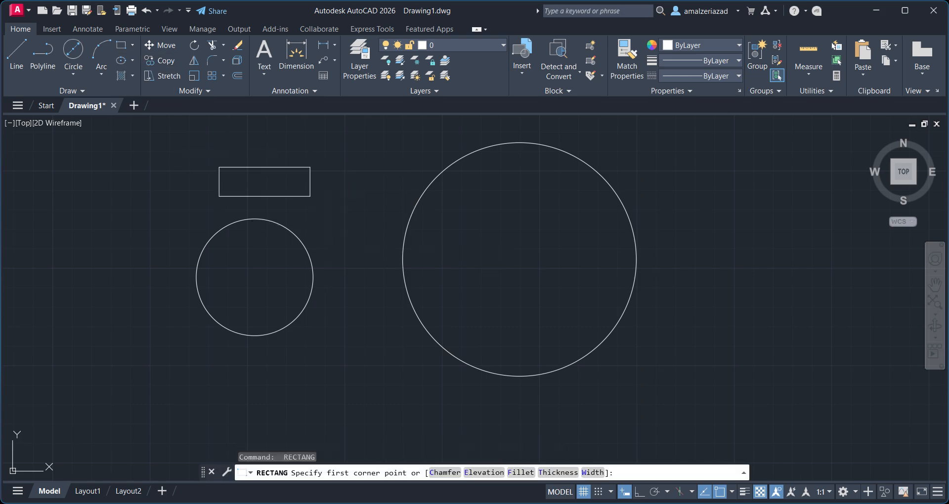
pyautogui.click(327, 241)
pyautogui.click(377, 380)
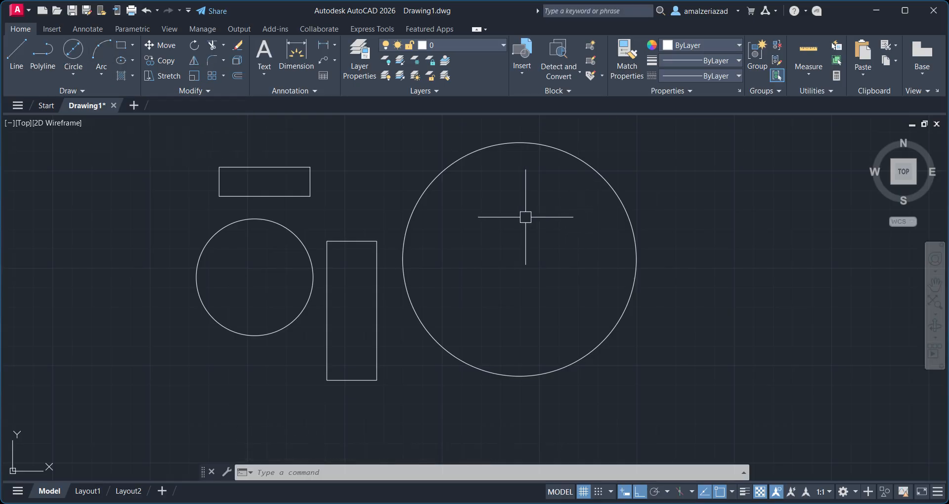
# Draw a stepped chain of orthogonal lines to the right: up, across, down and across again.
pyautogui.scroll(-4, 478, 257)
pyautogui.moveTo(478, 259); pyautogui.dragTo(339, 245, button='middle')
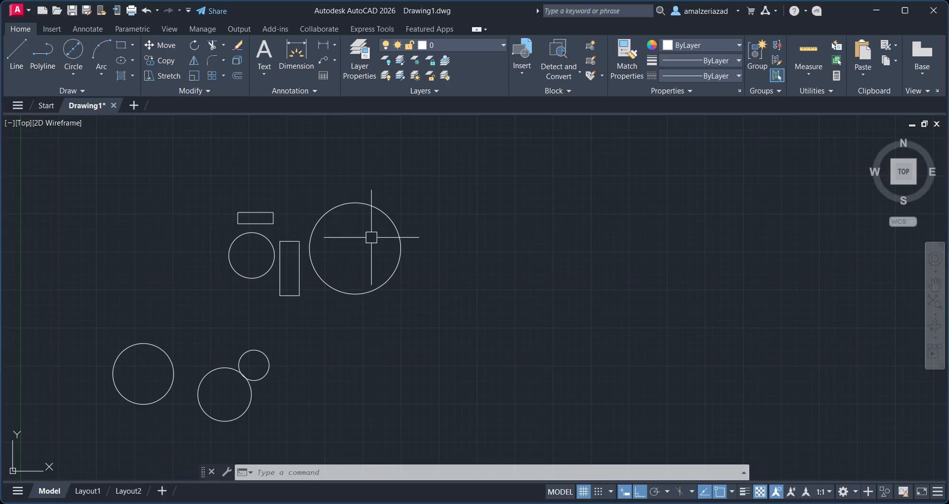
pyautogui.click(16, 55)
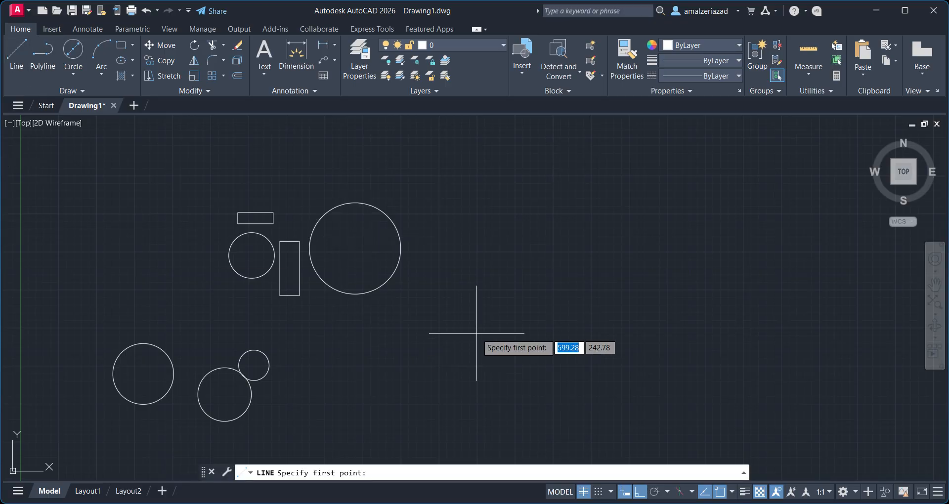
pyautogui.click(467, 312)
pyautogui.click(466, 186)
pyautogui.click(683, 187)
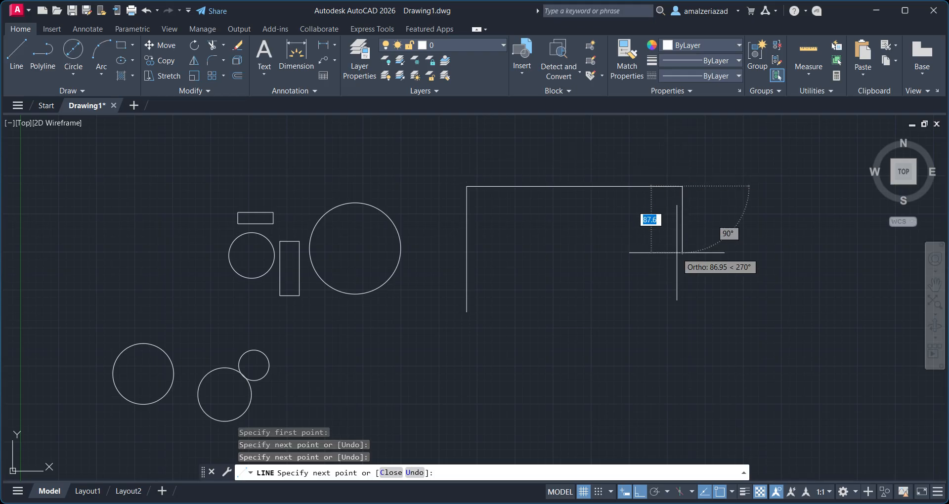
pyautogui.click(677, 252)
pyautogui.click(771, 254)
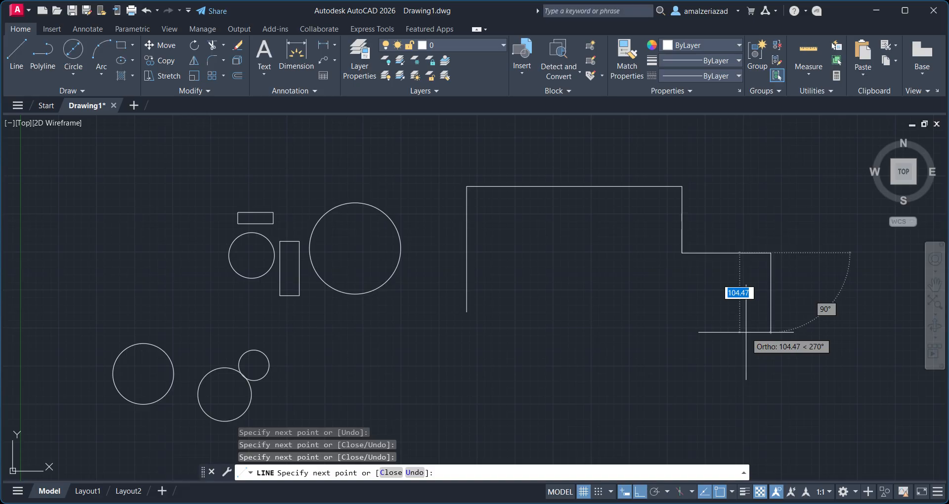
pyautogui.press('Return')
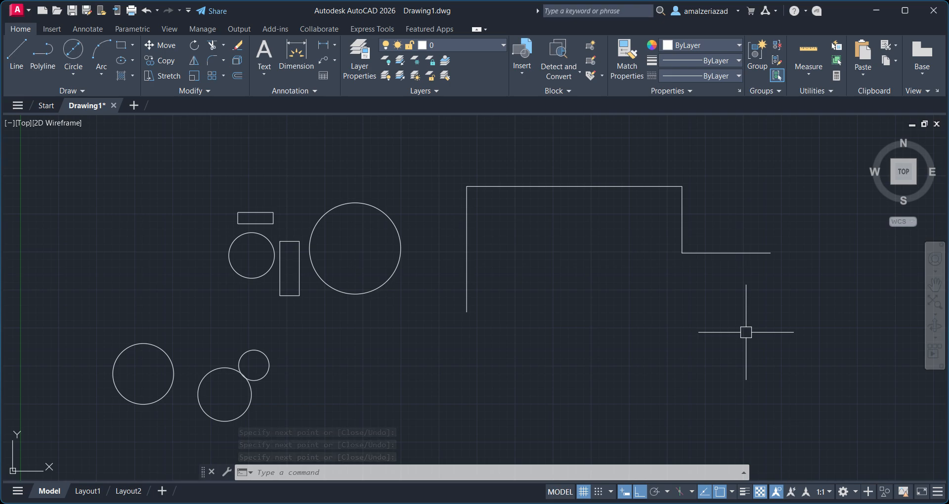
# Start the Line command from the command line and draw a single horizontal line below the stepped lines.
pyautogui.write('l')
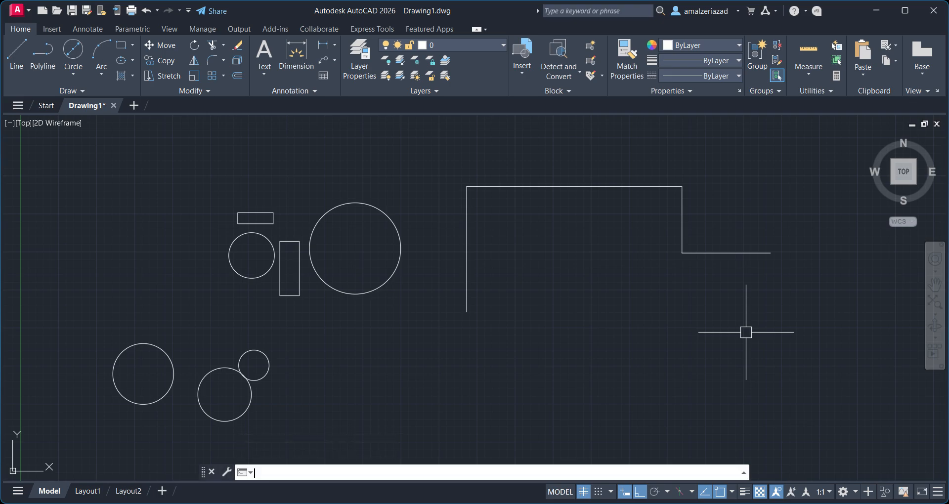
pyautogui.press('Return')
pyautogui.click(755, 313)
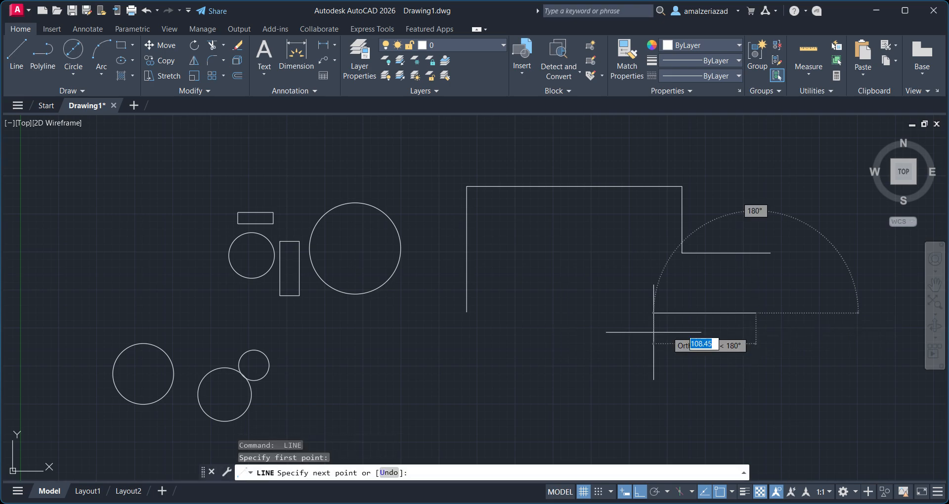
pyautogui.click(584, 313)
pyautogui.press('Return')
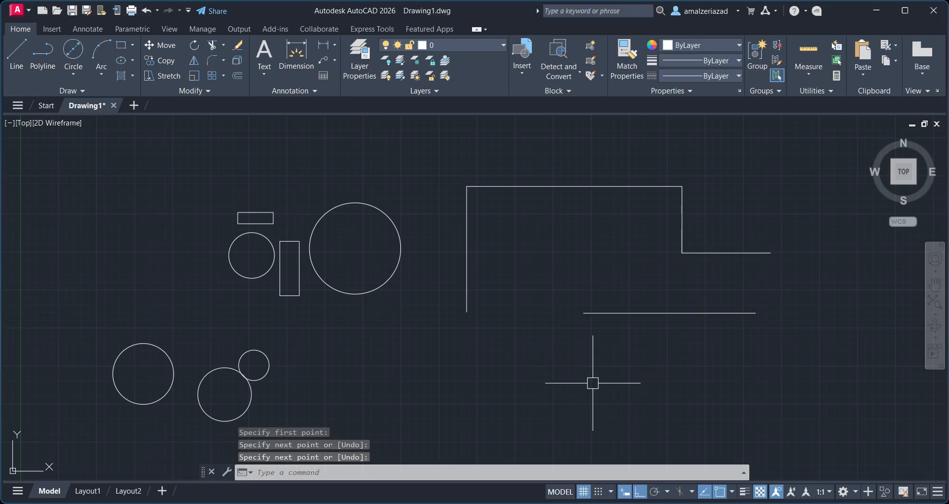
# Repeat Line from that line's left end, drawing segments down, right, up and right to form another stepped outline.
pyautogui.press('Return')
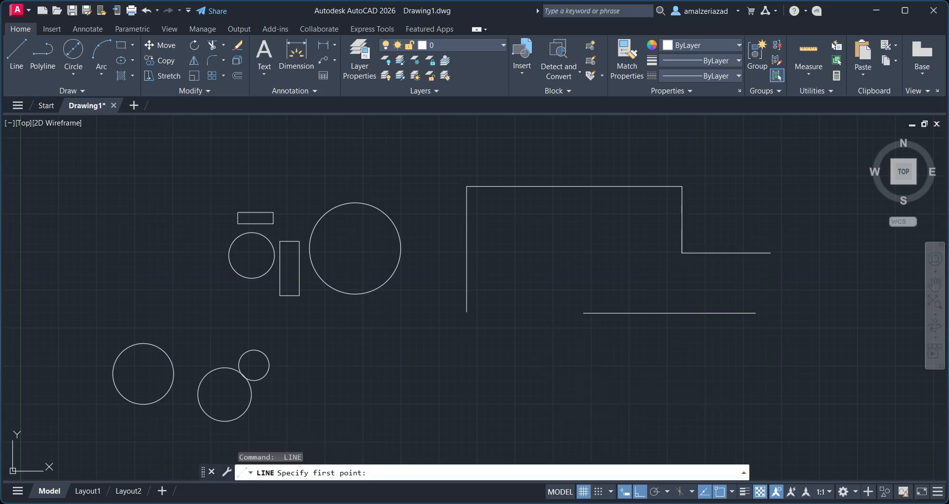
pyautogui.click(584, 313)
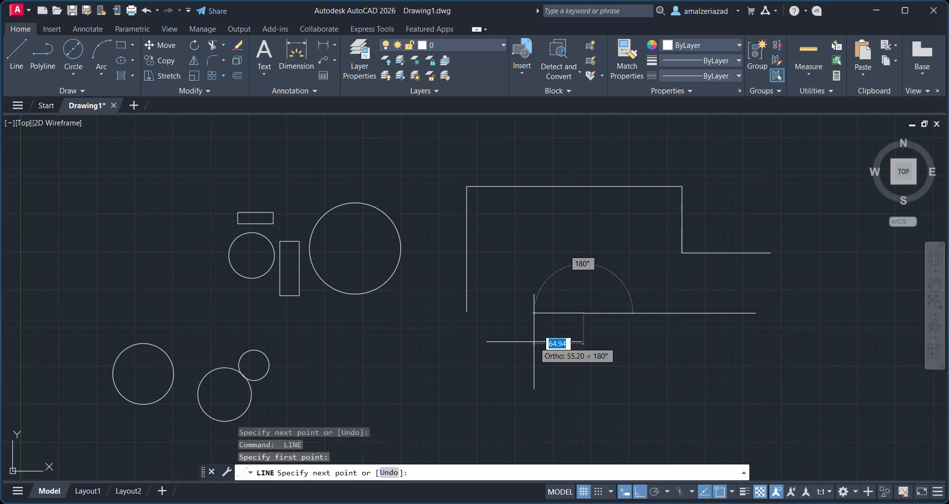
pyautogui.click(620, 394)
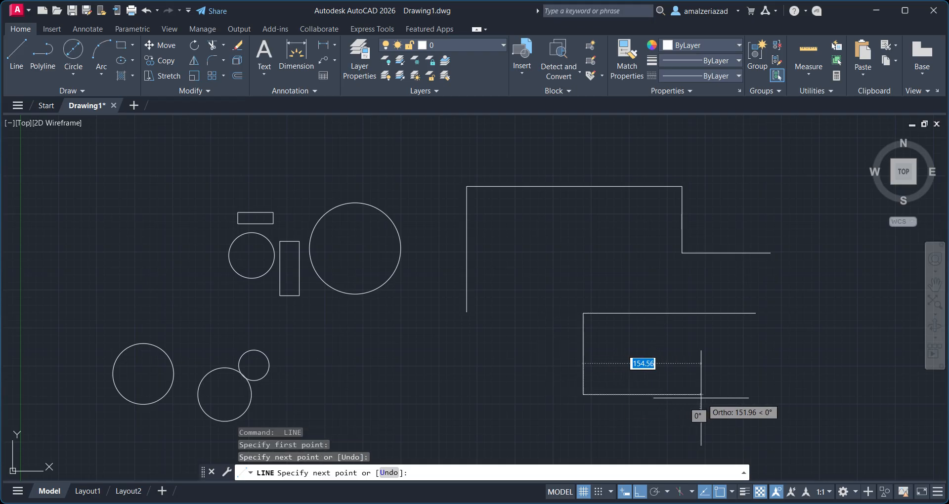
pyautogui.click(709, 366)
pyautogui.click(710, 362)
pyautogui.click(774, 362)
pyautogui.press('Return')
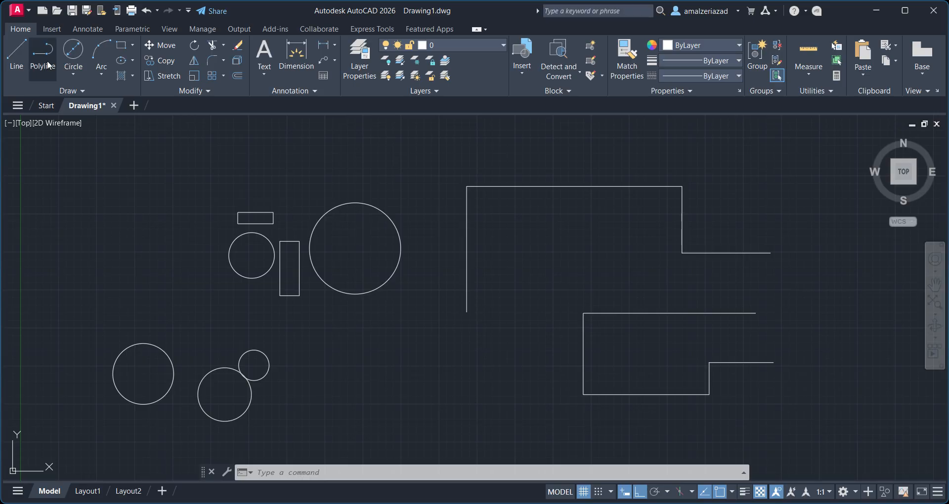
pyautogui.click(82, 70)
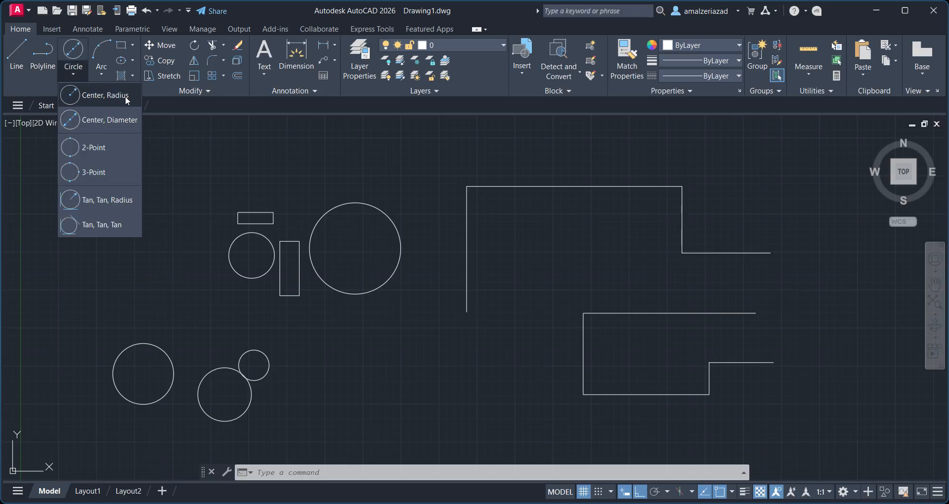
pyautogui.scroll(-4, 558, 238)
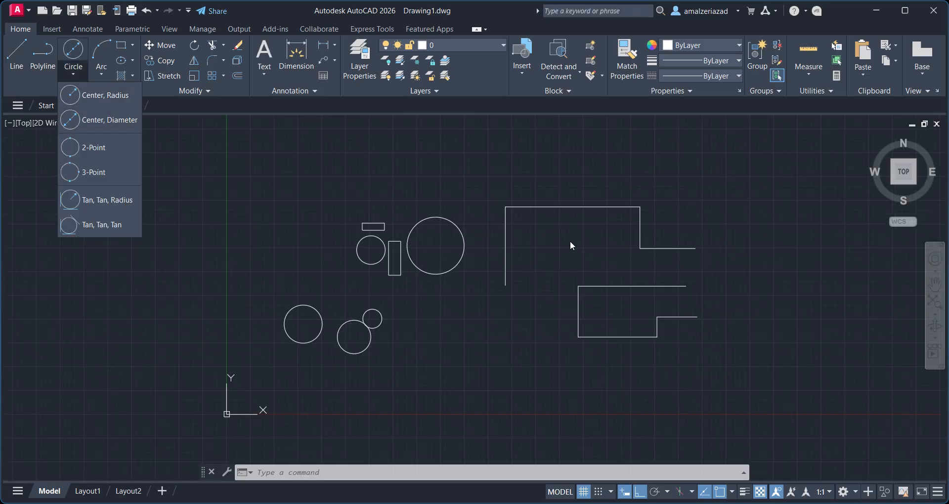
pyautogui.click(618, 145)
pyautogui.scroll(4, 559, 302)
pyautogui.moveTo(553, 215); pyautogui.dragTo(453, 381, button='middle')
pyautogui.scroll(-2, 439, 376)
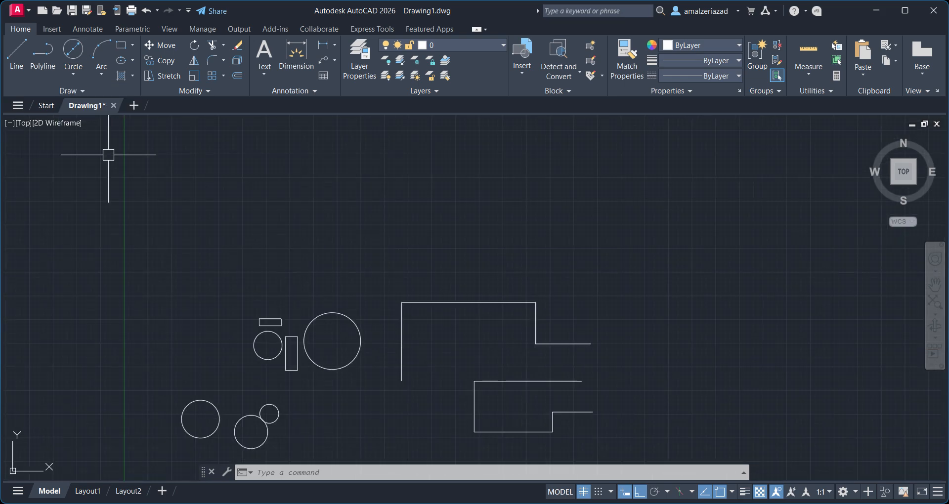
pyautogui.scroll(-2, 344, 204)
pyautogui.moveTo(411, 277)
pyautogui.mouseDown(button='middle')
pyautogui.moveTo(346, 186)
pyautogui.moveTo(366, 204)
pyautogui.mouseUp(button='middle')
pyautogui.scroll(2, 346, 185)
pyautogui.scroll(2, 394, 169)
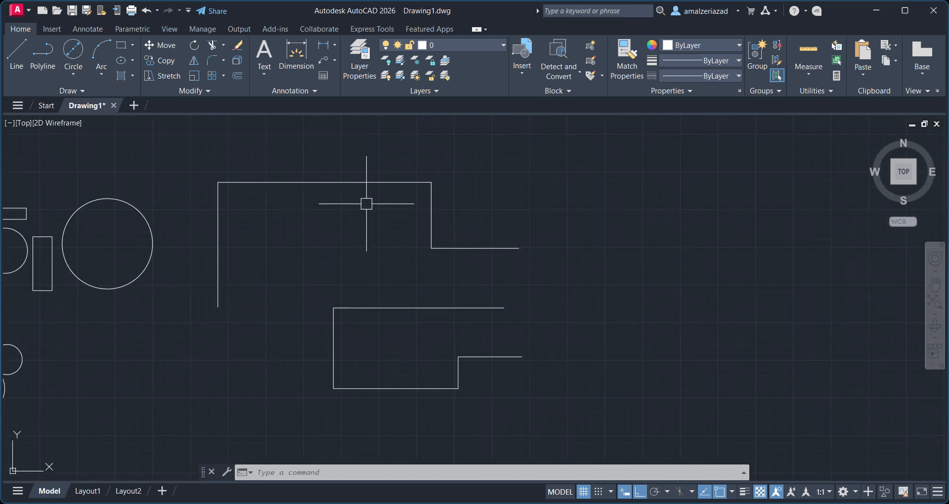
# Draw a 2-Point circle whose diameter runs from the upper stepped outline's right end to the lower outline's top-right end.
pyautogui.click(74, 72)
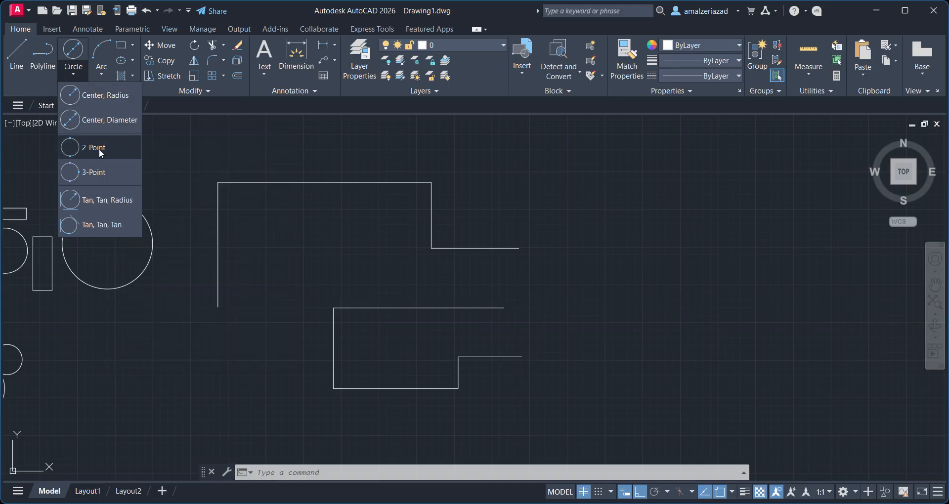
pyautogui.click(101, 154)
pyautogui.moveTo(262, 311); pyautogui.dragTo(555, 235, button='middle')
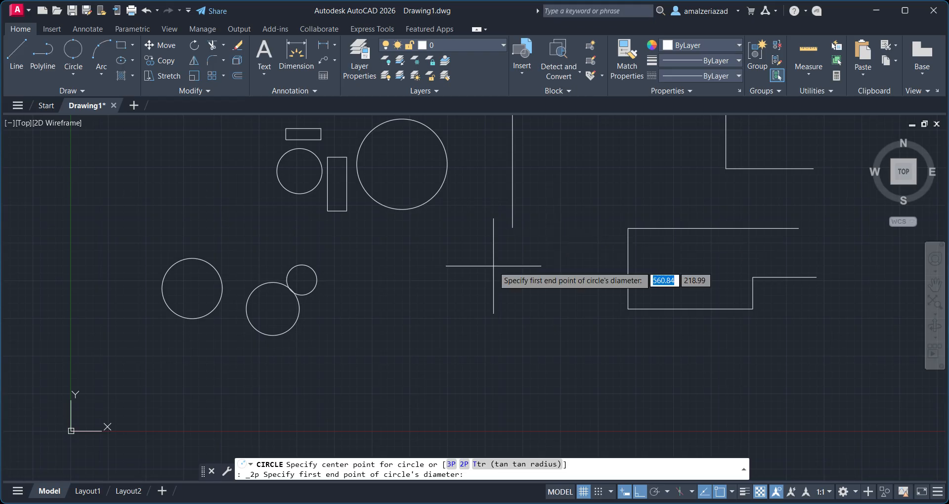
pyautogui.moveTo(498, 278); pyautogui.dragTo(328, 343, button='middle')
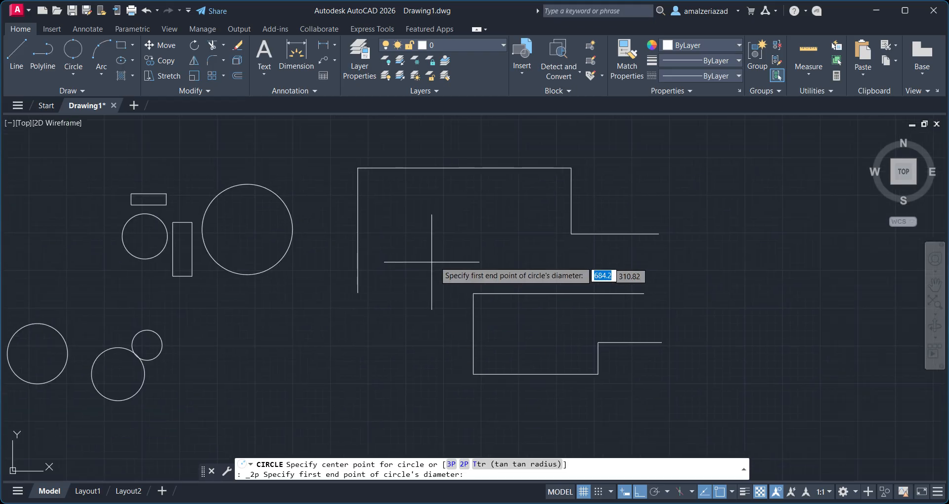
pyautogui.scroll(2, 660, 268)
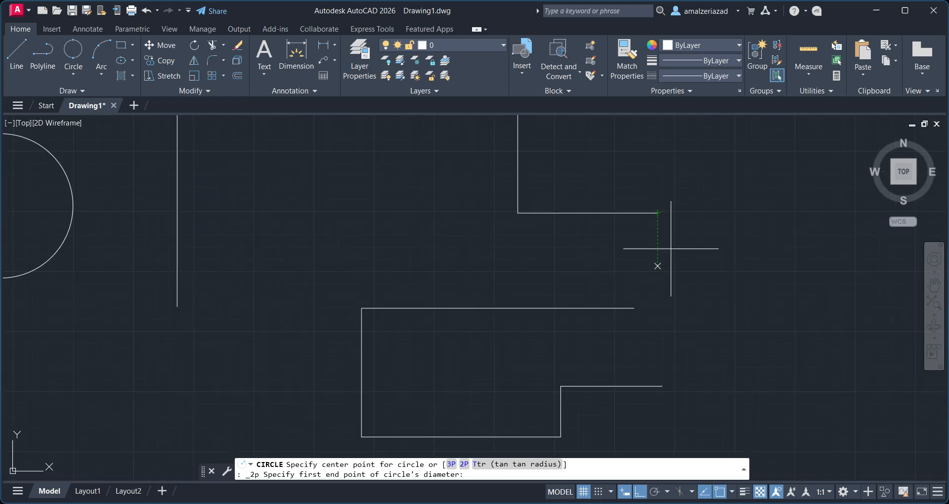
pyautogui.click(658, 213)
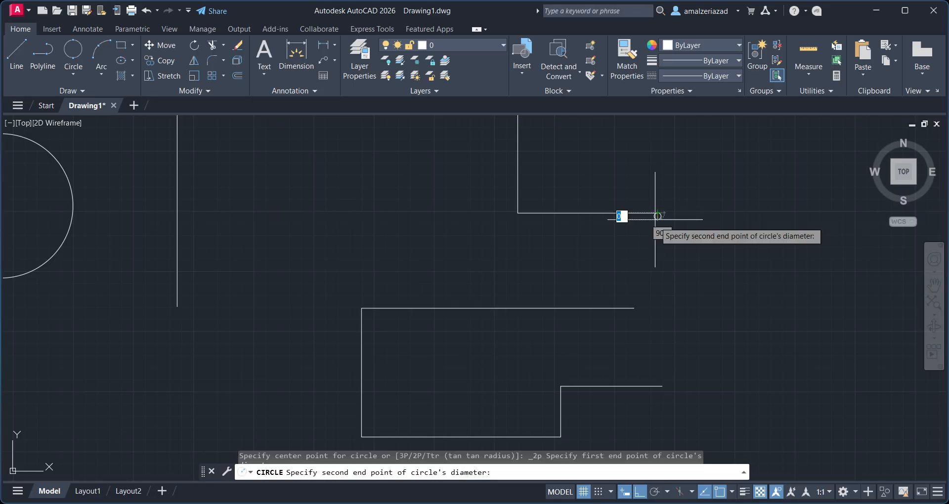
pyautogui.click(634, 308)
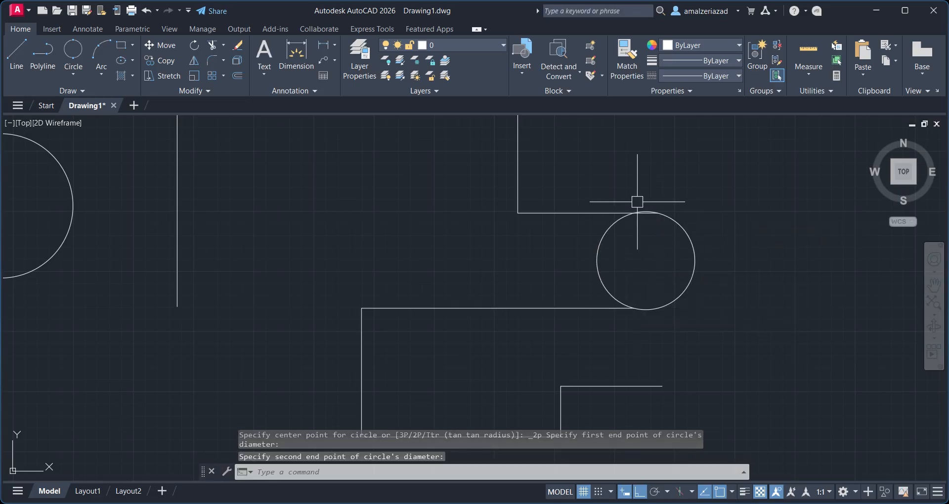
# Draw a short horizontal line in empty space to the upper right of the stepped outlines.
pyautogui.scroll(-4, 569, 342)
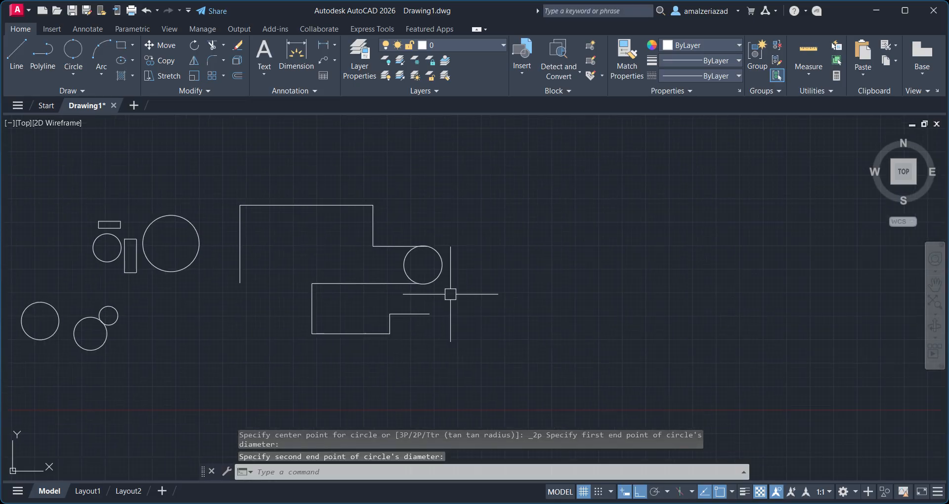
pyautogui.click(3, 52)
pyautogui.click(531, 181)
pyautogui.click(633, 180)
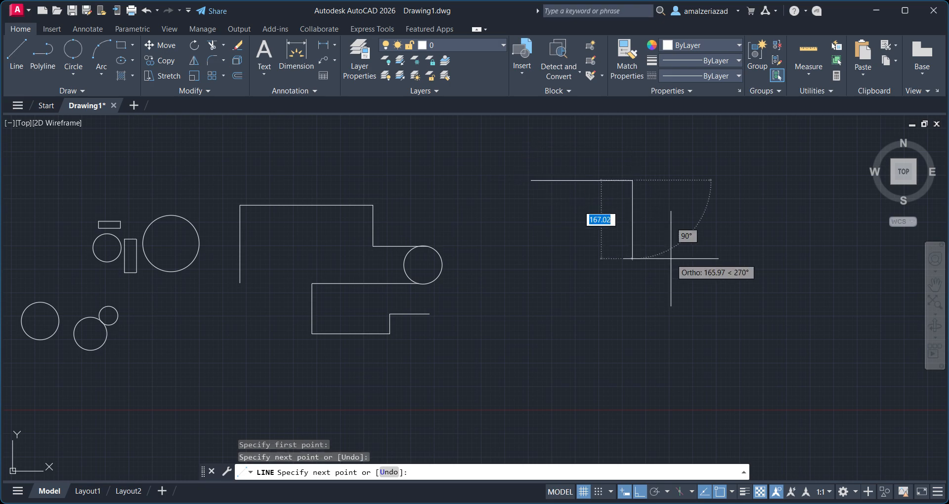
pyautogui.press('Return')
# Repeat Line and draw a second, longer horizontal line lower down and further to the right.
pyautogui.press('Return')
pyautogui.moveTo(798, 270); pyautogui.dragTo(567, 326, button='middle')
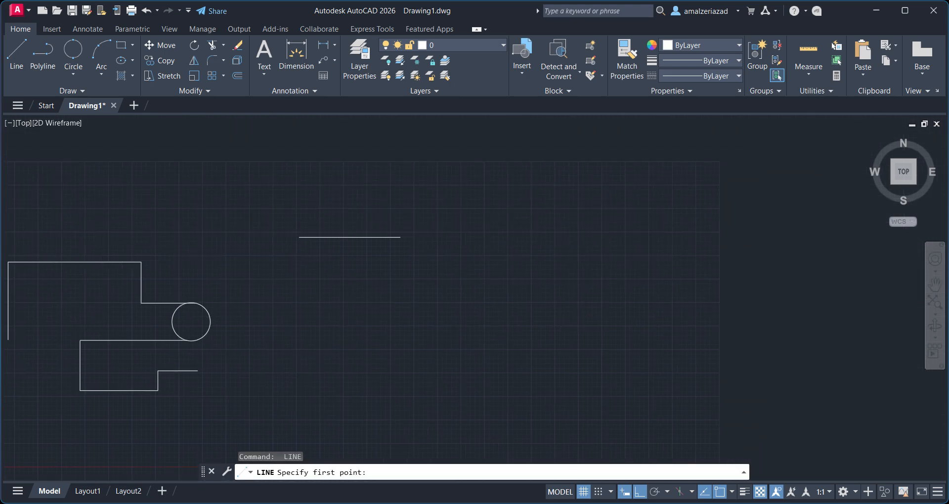
pyautogui.click(618, 307)
pyautogui.click(767, 307)
pyautogui.press('Return')
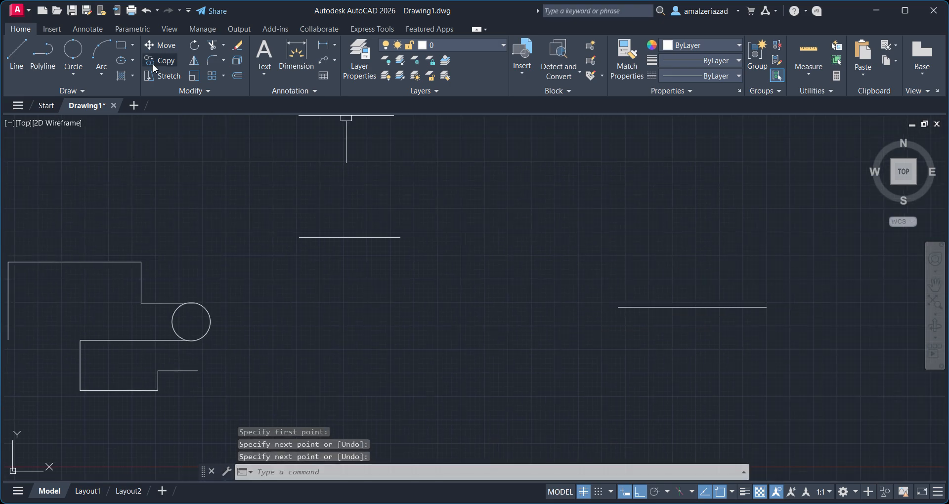
# Draw a 2-Point circle between the first horizontal line's right end and the second line's left end.
pyautogui.click(73, 49)
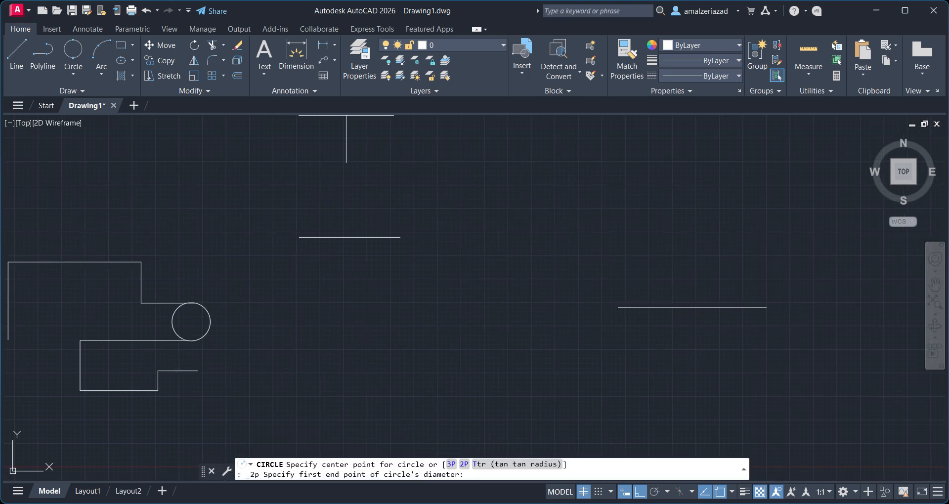
pyautogui.click(401, 236)
pyautogui.click(618, 307)
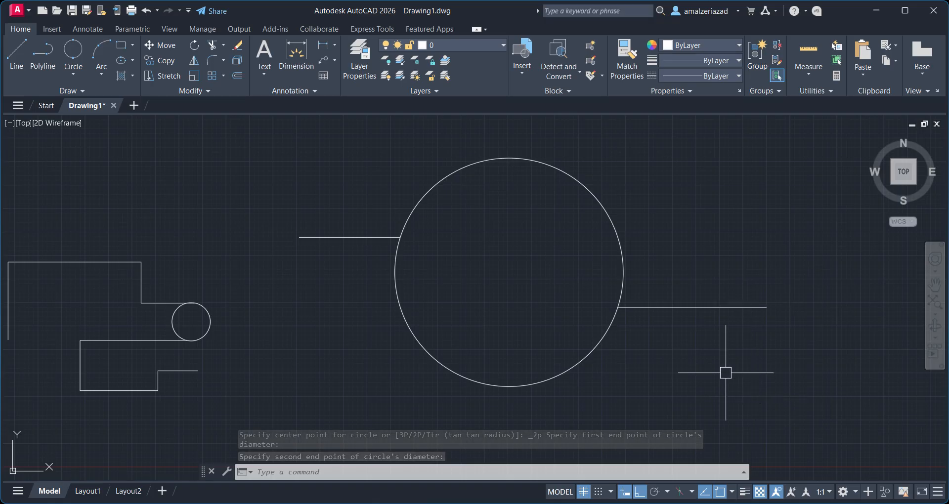
# Draw another short horizontal line above and to the left of the large circle.
pyautogui.scroll(-4, 448, 304)
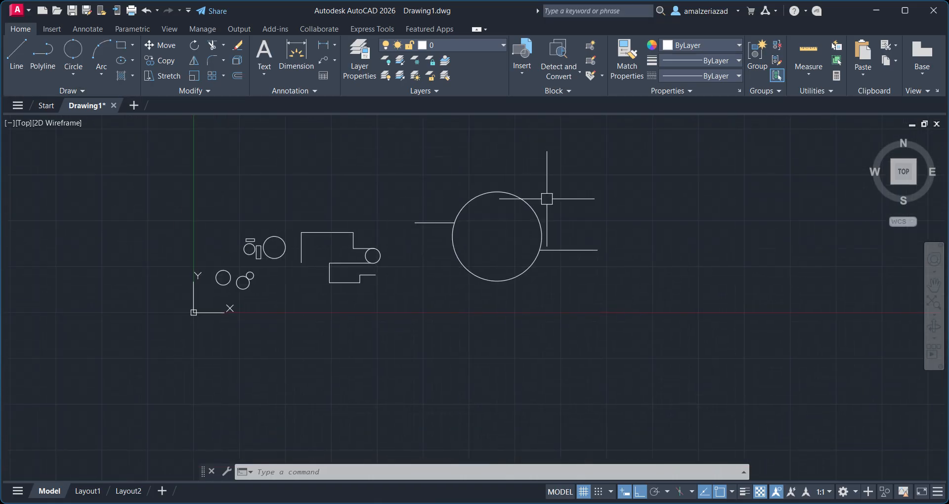
pyautogui.moveTo(547, 200); pyautogui.dragTo(685, 359, button='middle')
pyautogui.scroll(5, 686, 359)
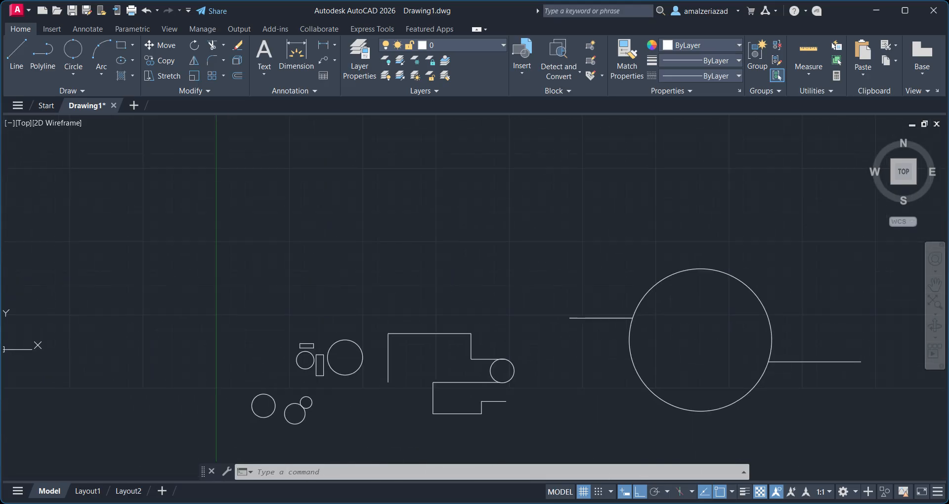
pyautogui.click(16, 54)
pyautogui.click(381, 207)
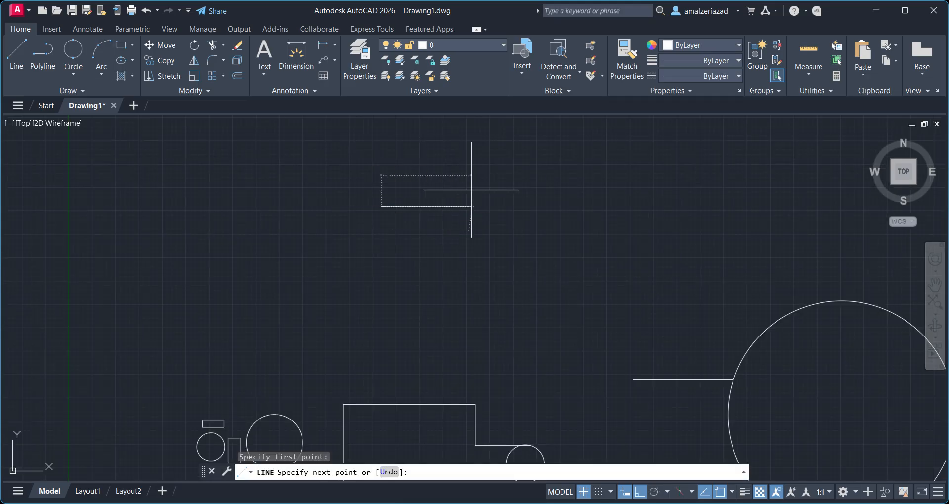
pyautogui.click(471, 206)
pyautogui.press('Return')
# Repeat Line and draw a short vertical line up and to the right of that horizontal line's end.
pyautogui.press('Return')
pyautogui.scroll(-2, 559, 244)
pyautogui.moveTo(559, 240); pyautogui.dragTo(415, 294, button='middle')
pyautogui.click(413, 223)
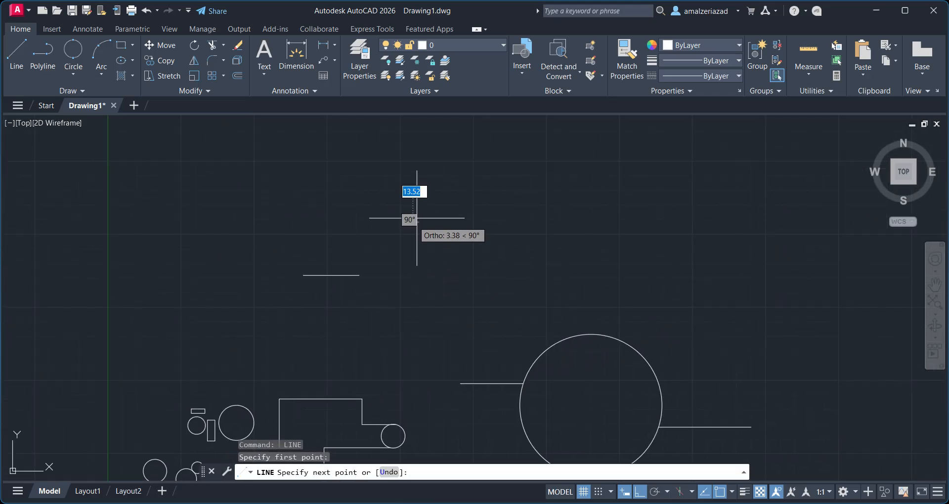
pyautogui.click(415, 205)
pyautogui.press('Return')
pyautogui.press('Return')
# Repeat Line, turn Ortho off, and draw a diagonal line sloping down to the right below them.
pyautogui.click(448, 303)
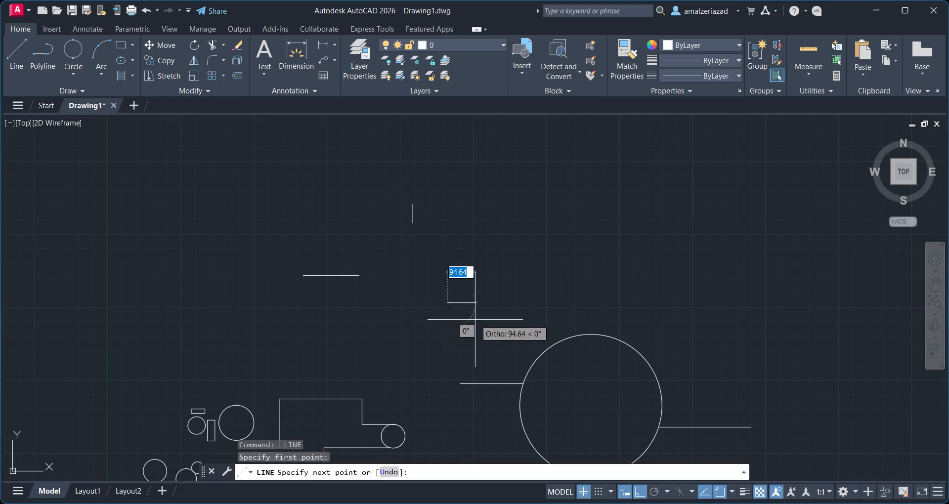
pyautogui.press('F8')
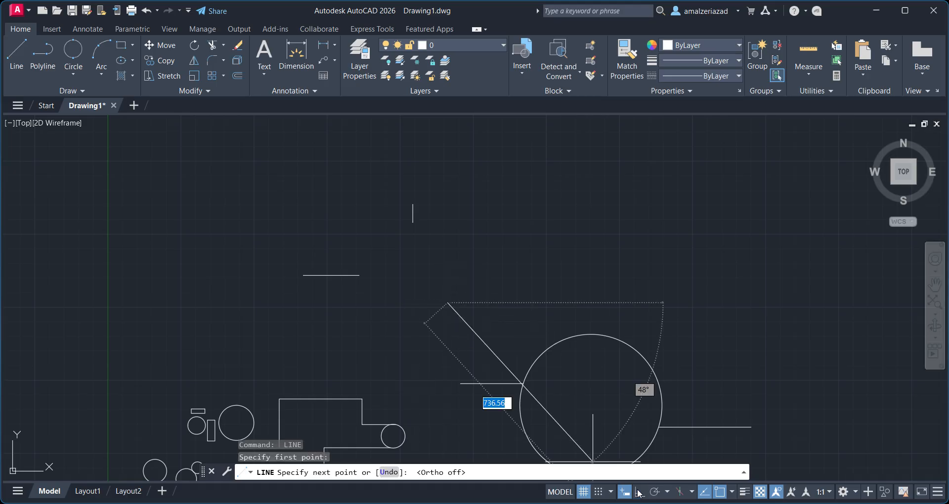
pyautogui.click(494, 332)
pyautogui.press('Return')
# Draw a 3-Point circle through the free ends of the horizontal, vertical and diagonal lines.
pyautogui.click(65, 77)
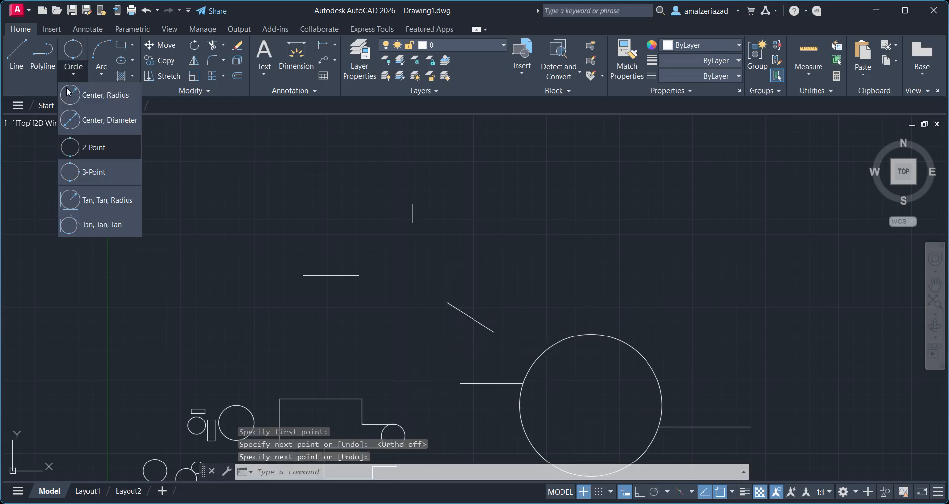
pyautogui.click(86, 174)
pyautogui.click(360, 276)
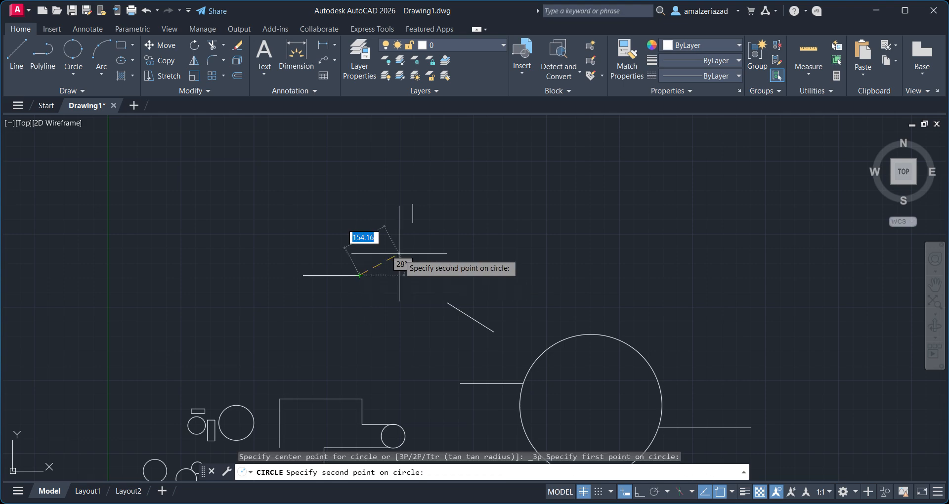
pyautogui.click(413, 223)
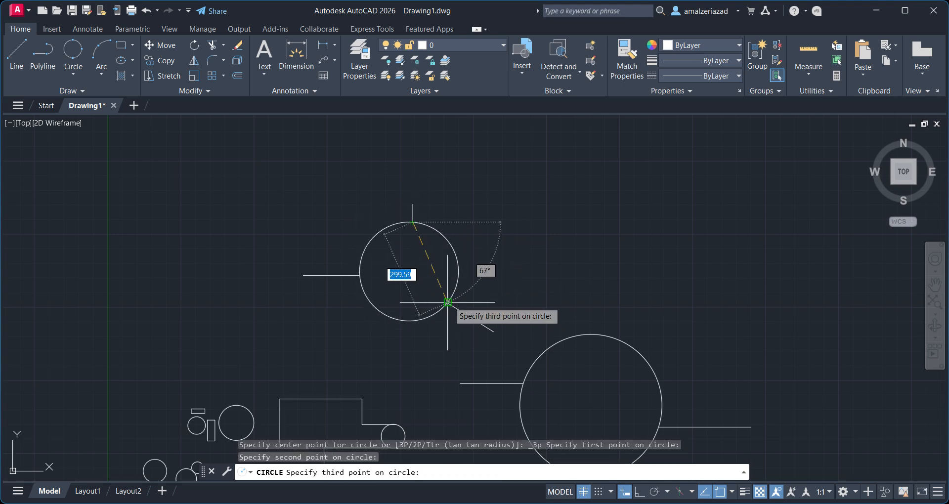
pyautogui.click(447, 303)
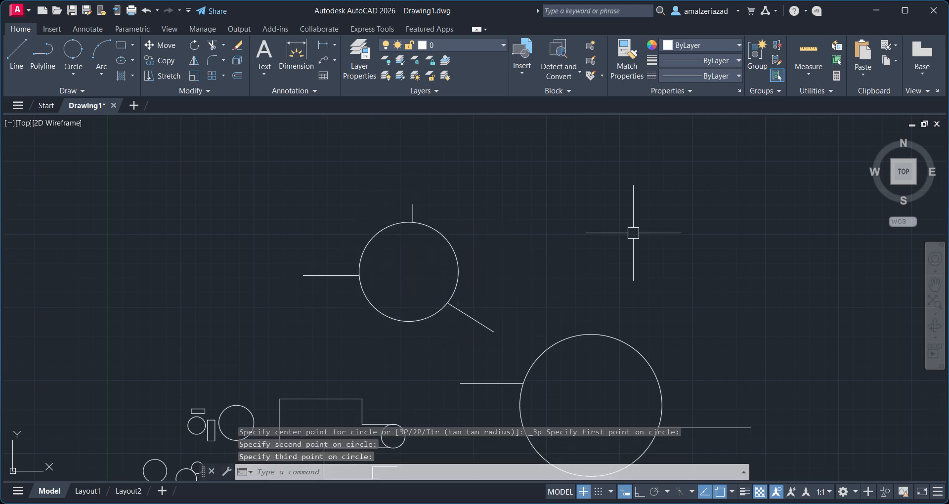
# Try to draw a Tan, Tan, Radius circle of radius 150 tangent to the 3-point circle and the large 2-point circle.
pyautogui.scroll(-4, 632, 231)
pyautogui.scroll(4, 445, 257)
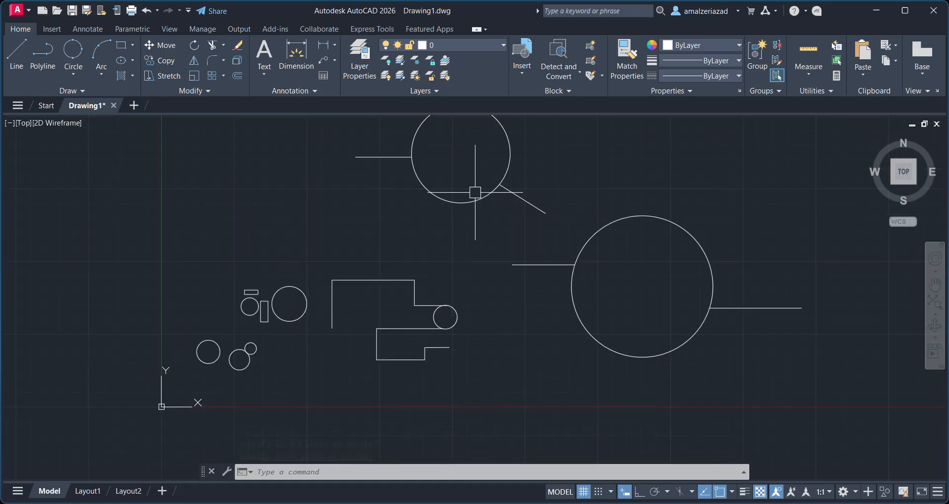
pyautogui.scroll(-2, 468, 262)
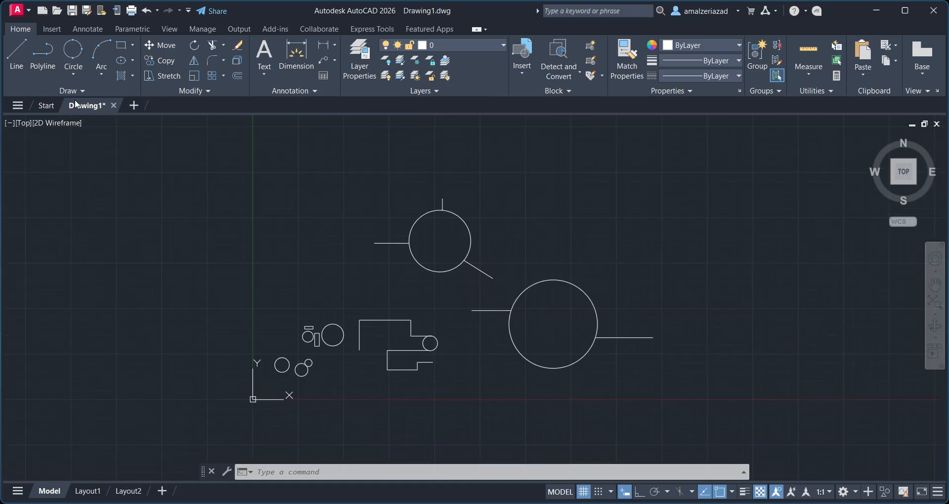
pyautogui.click(71, 78)
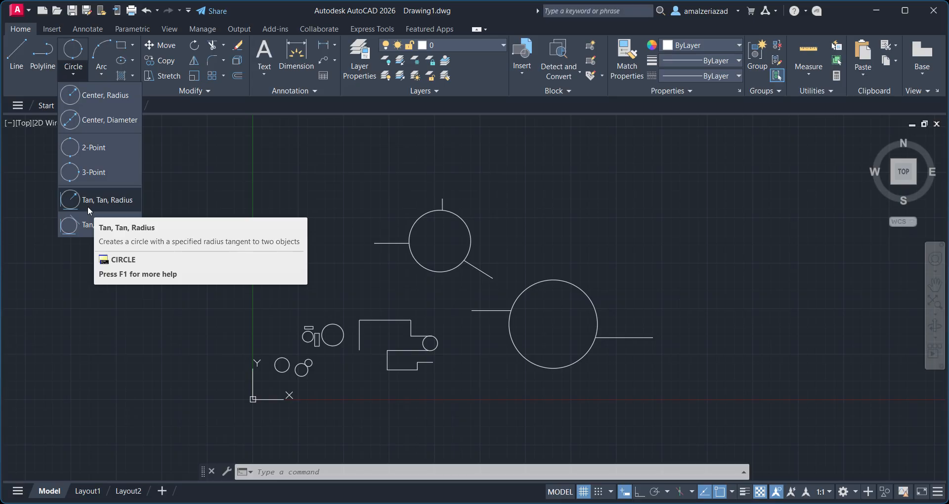
pyautogui.scroll(4, 544, 270)
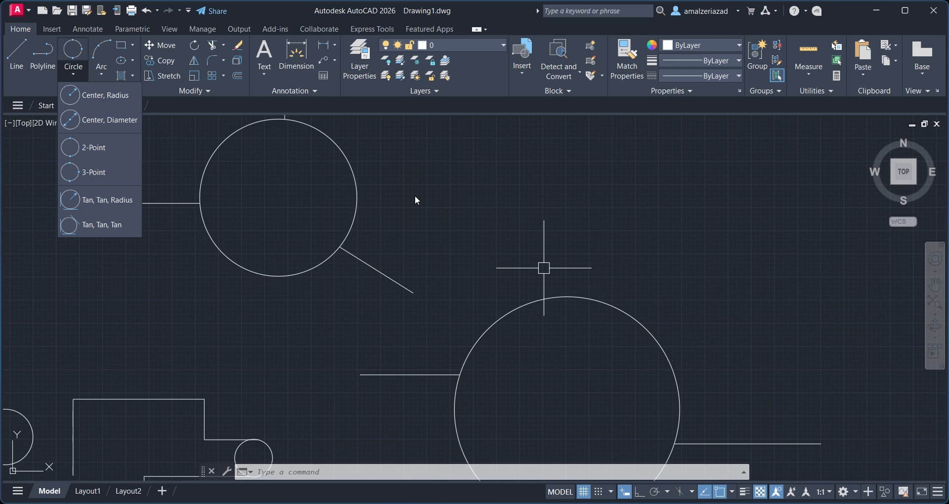
pyautogui.click(117, 198)
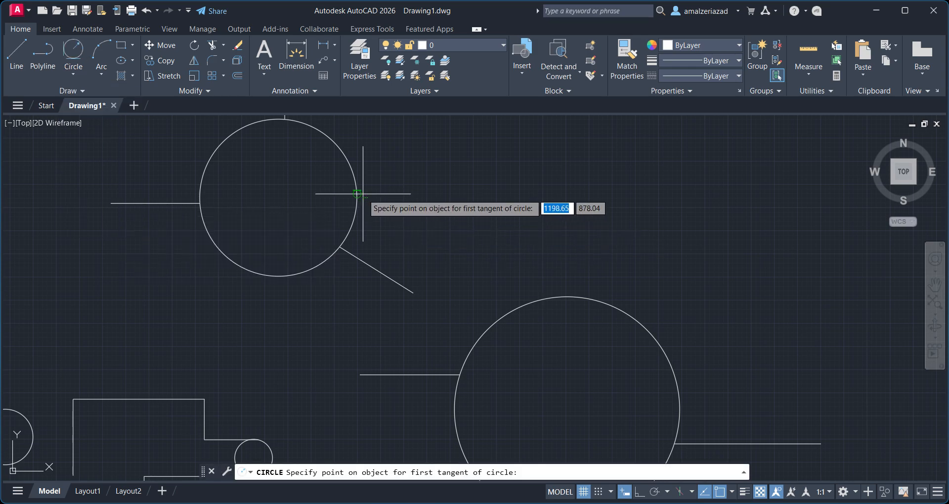
pyautogui.click(364, 190)
pyautogui.click(518, 307)
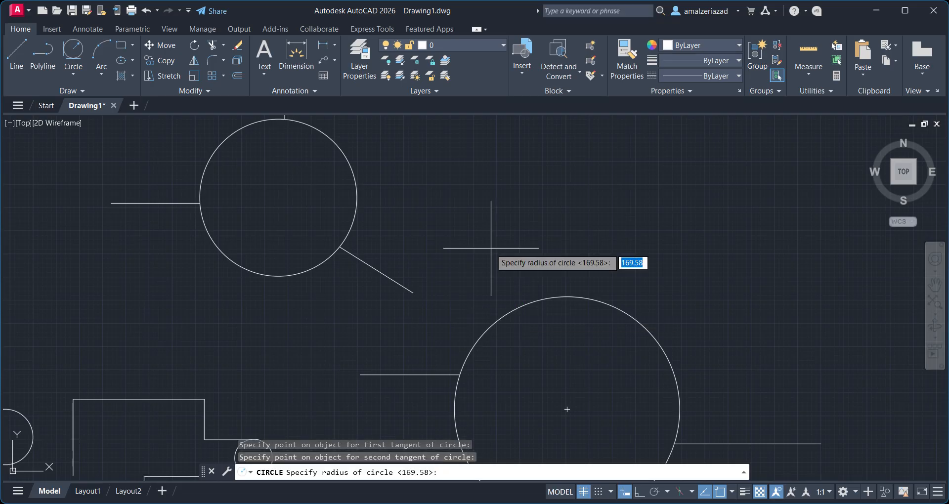
pyautogui.press('Return')
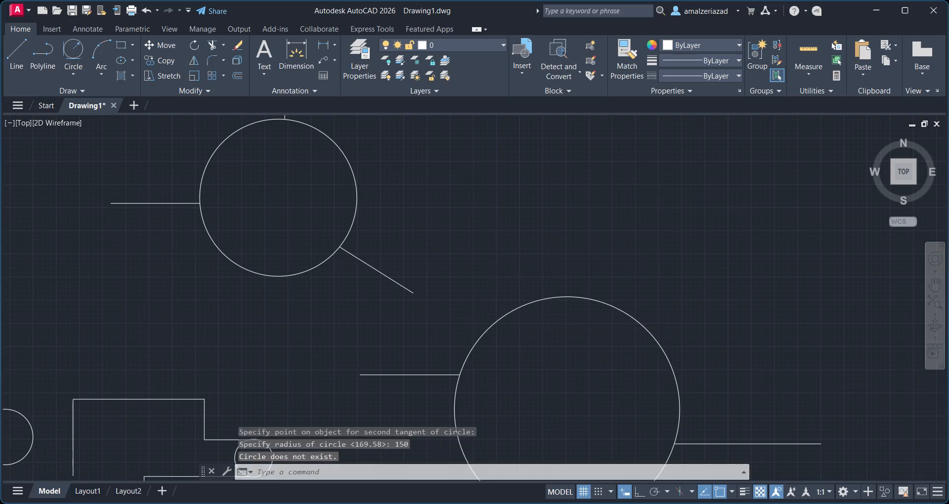
pyautogui.scroll(-2, 491, 251)
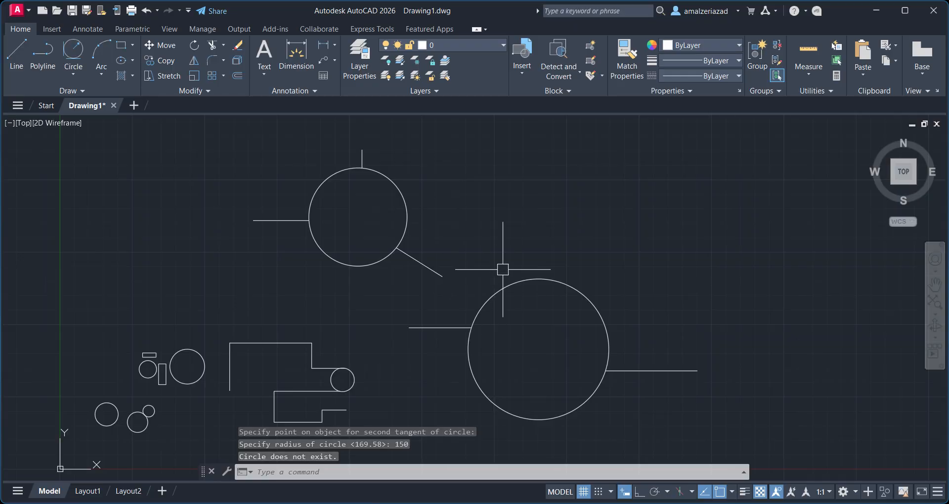
pyautogui.click(26, 47)
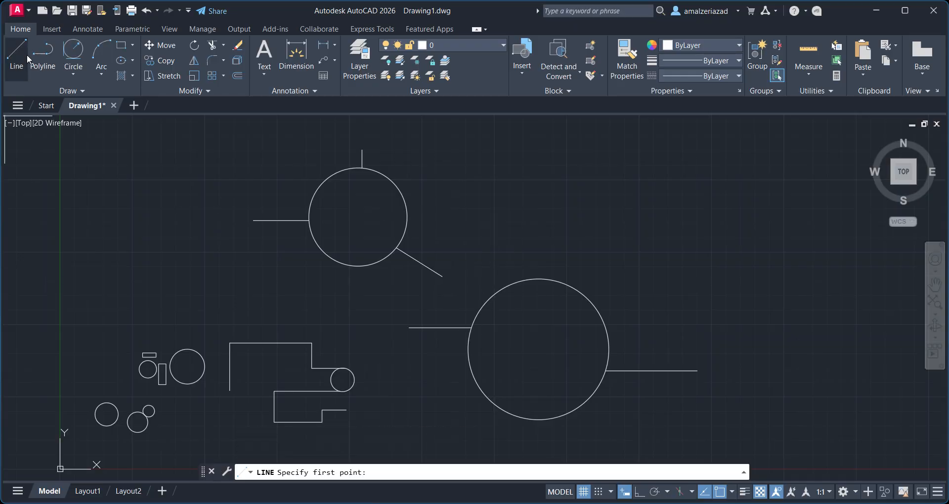
pyautogui.click(407, 217)
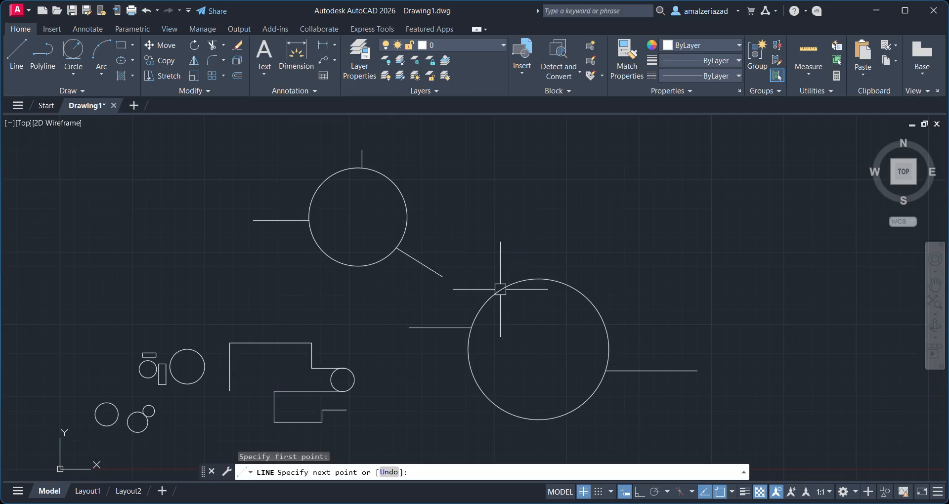
pyautogui.press('Escape')
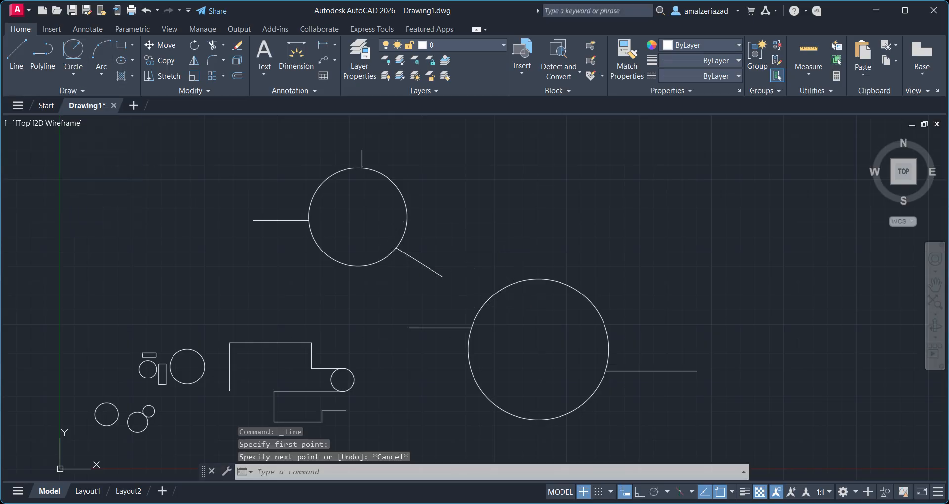
# Draw a Tan, Tan, Radius circle of radius 500 tangent to the 3-point circle and the large 2-point circle.
pyautogui.click(73, 51)
pyautogui.click(407, 211)
pyautogui.click(500, 289)
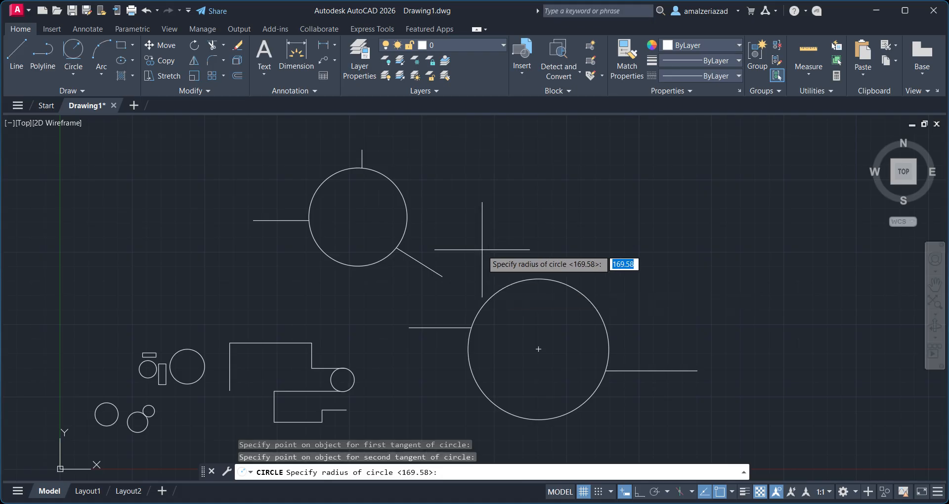
pyautogui.write('500')
pyautogui.press('Return')
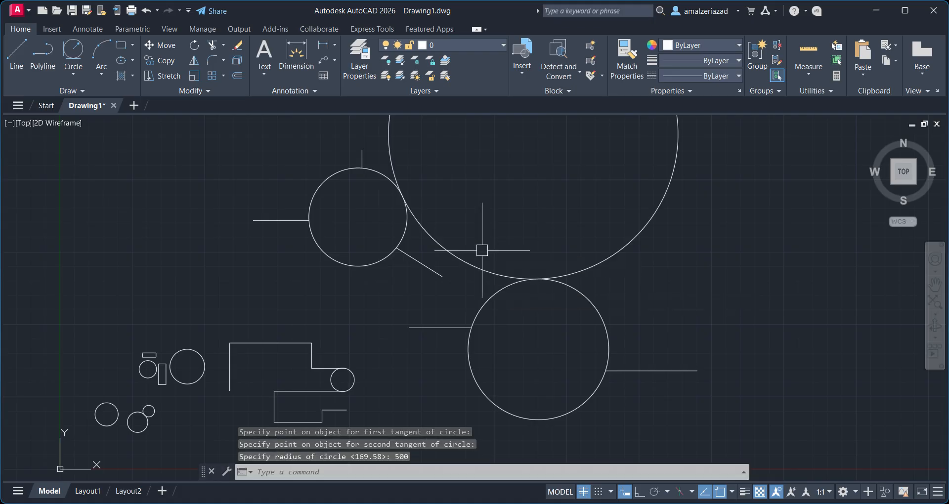
# Draw a Tan, Tan, Tan circle tangent to the 3-point circle, the large 2-point circle and a small circle beside the rectangle sketch.
pyautogui.scroll(-5, 482, 250)
pyautogui.scroll(6, 453, 304)
pyautogui.scroll(-2, 464, 341)
pyautogui.moveTo(448, 308); pyautogui.dragTo(468, 208, button='middle')
pyautogui.scroll(4, 384, 285)
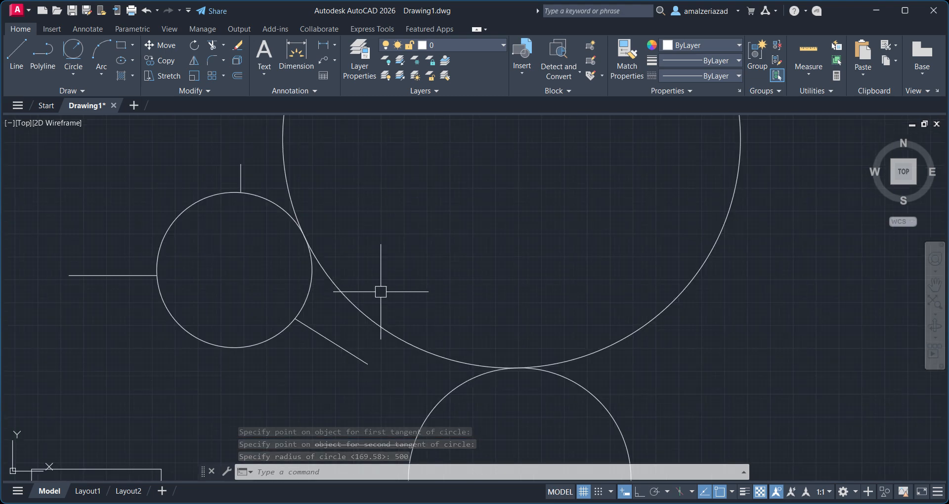
pyautogui.scroll(-5, 331, 252)
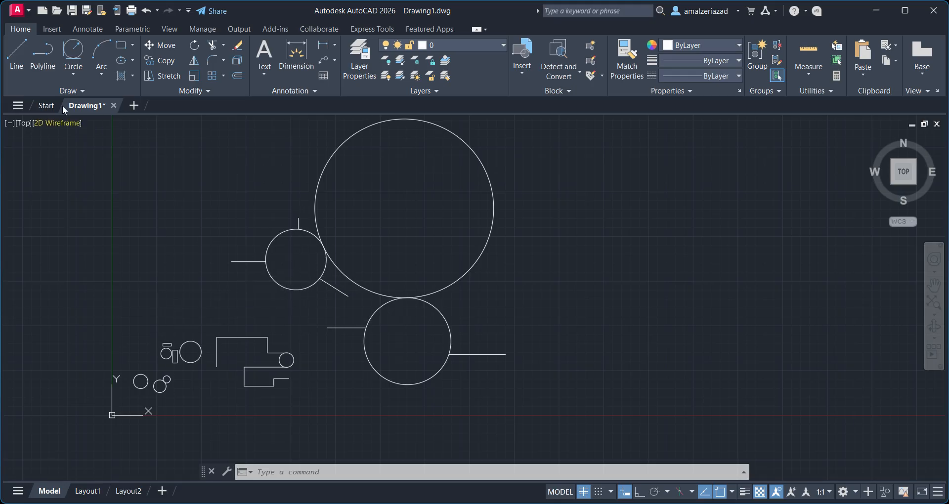
pyautogui.click(73, 75)
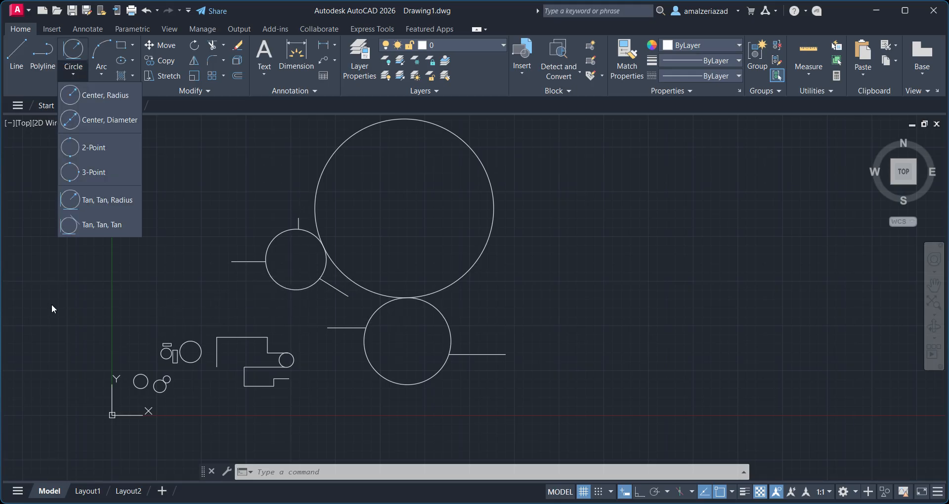
pyautogui.click(111, 230)
pyautogui.scroll(4, 265, 360)
pyautogui.click(311, 171)
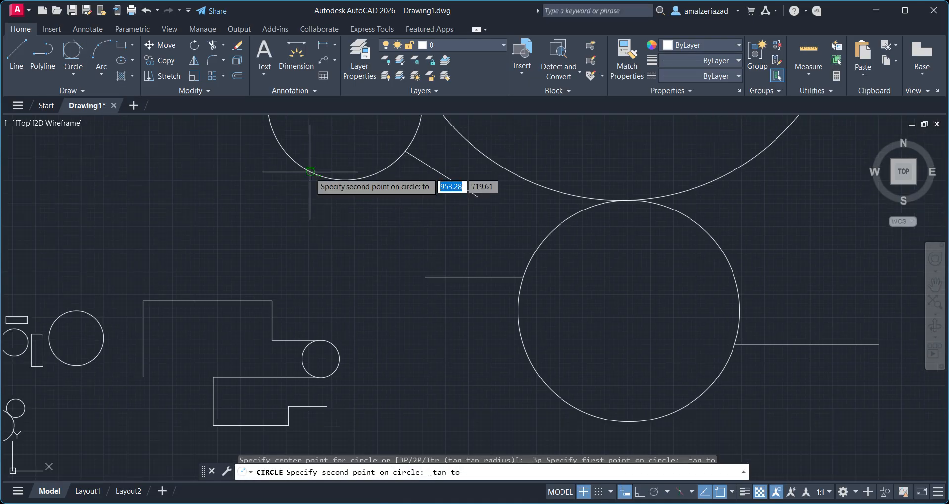
pyautogui.scroll(-4, 366, 272)
pyautogui.moveTo(367, 271); pyautogui.dragTo(379, 241, button='middle')
pyautogui.click(448, 298)
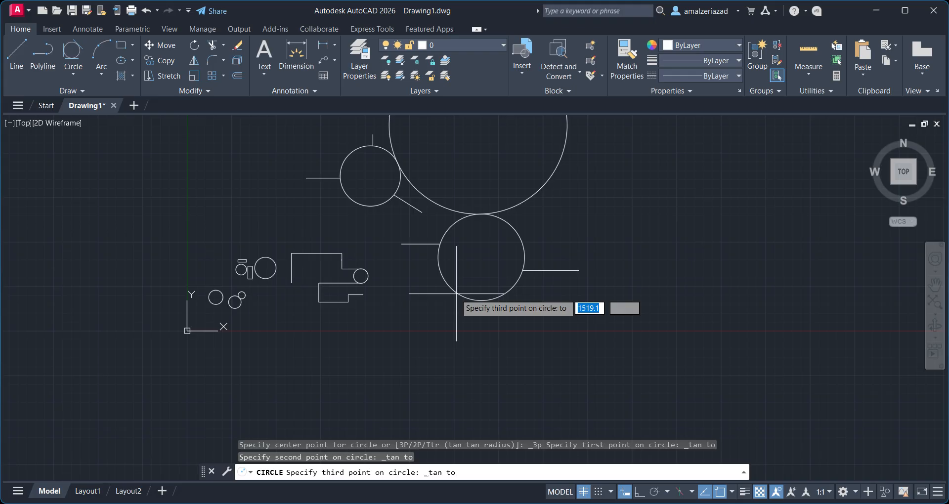
pyautogui.click(273, 279)
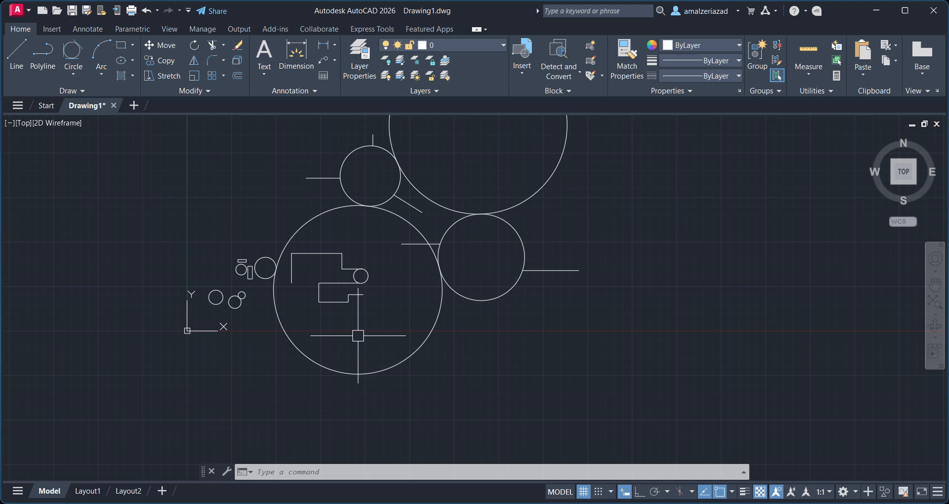
pyautogui.scroll(-1, 358, 335)
pyautogui.scroll(1, 400, 285)
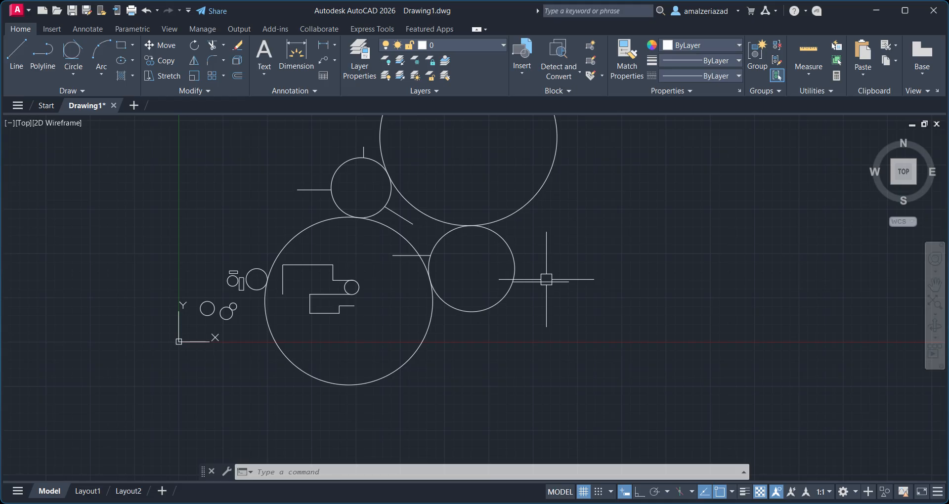
pyautogui.click(74, 74)
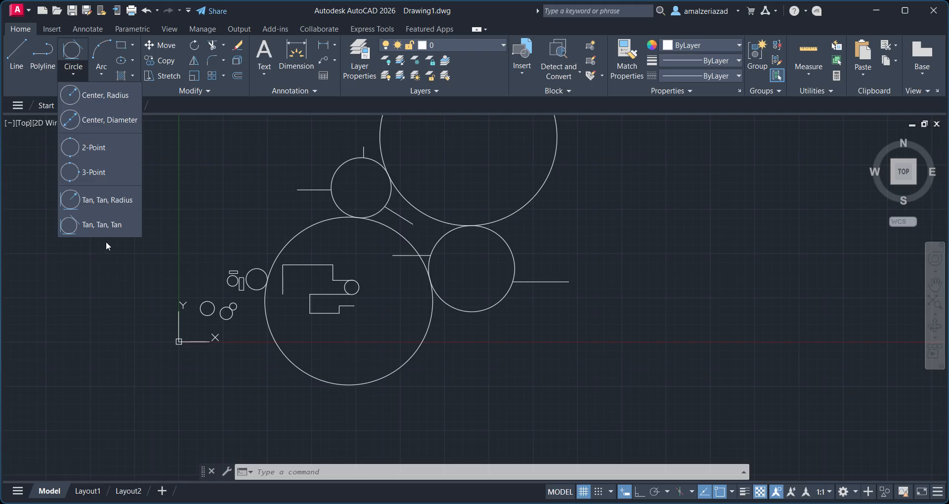
pyautogui.click(224, 180)
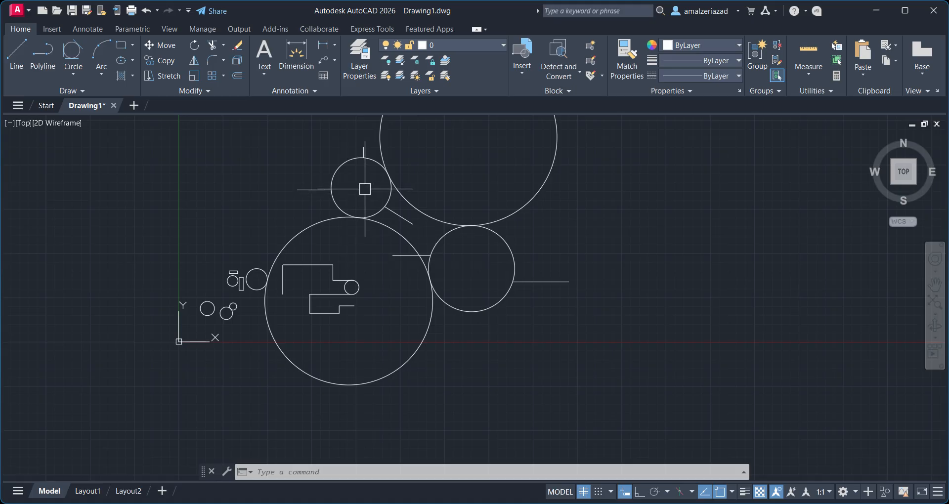
# Erase every object in the drawing using a selection window around them all.
pyautogui.scroll(-2, 301, 288)
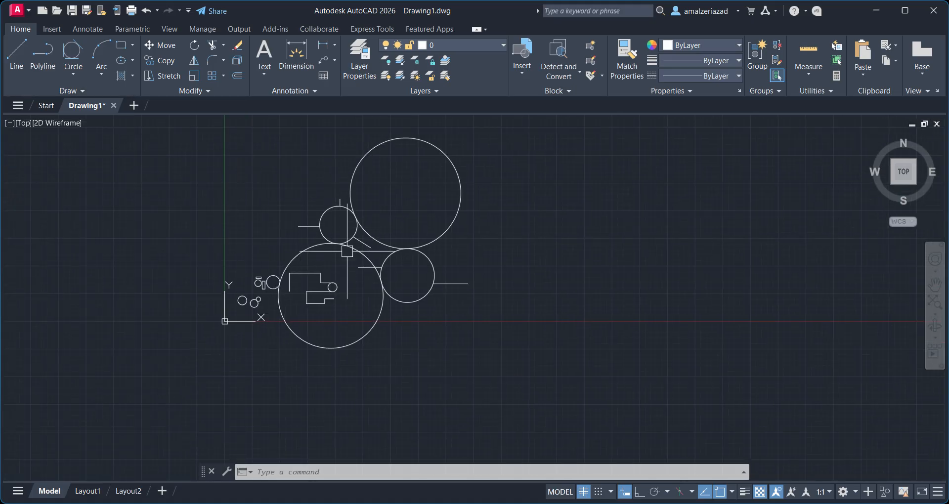
pyautogui.click(530, 122)
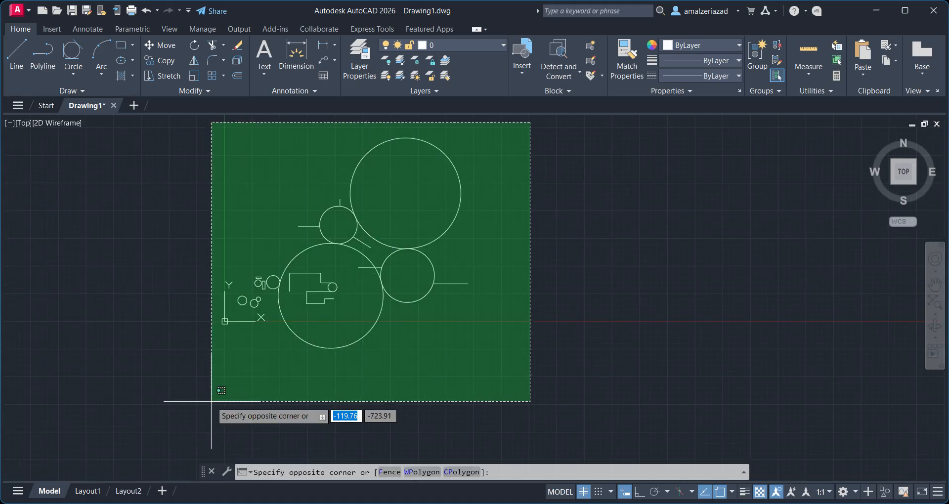
pyautogui.click(211, 402)
pyautogui.press('Delete')
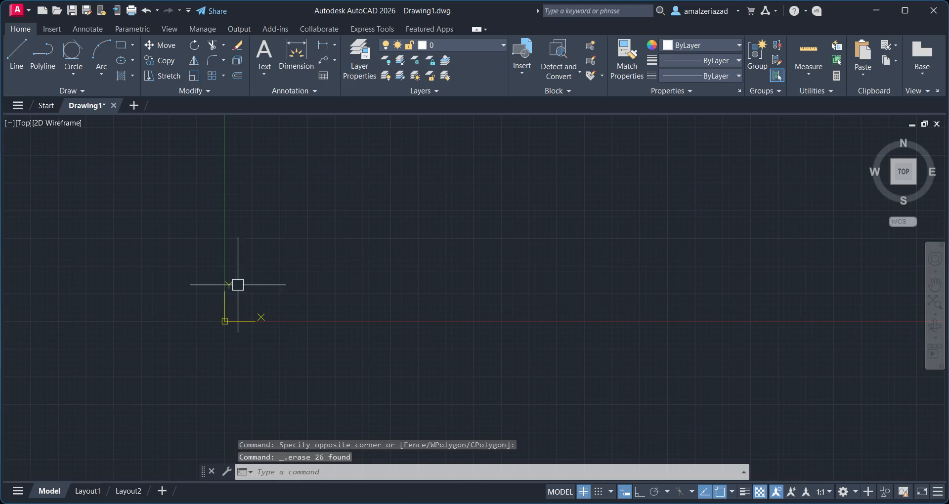
# Draw a 3-Point arc bulging upward, picking its start, second and end points above the origin.
pyautogui.scroll(4, 235, 282)
pyautogui.moveTo(247, 322); pyautogui.dragTo(293, 303, button='middle')
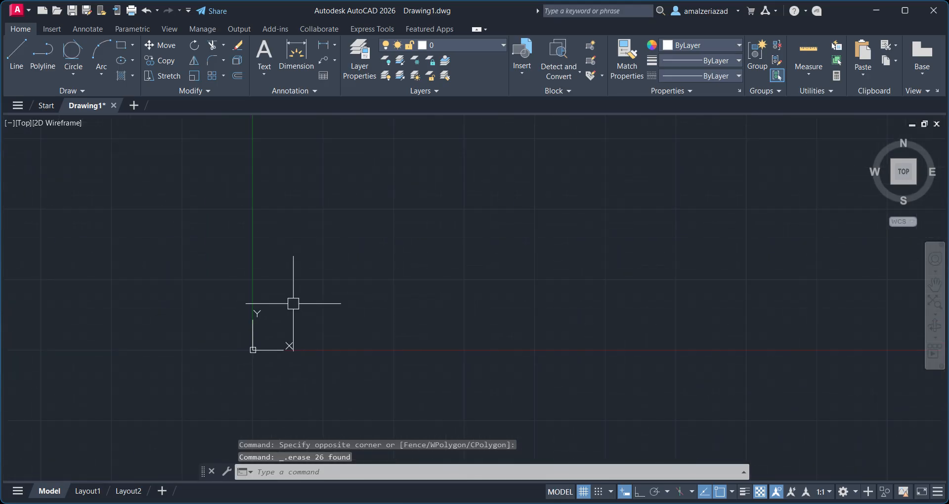
pyautogui.click(102, 76)
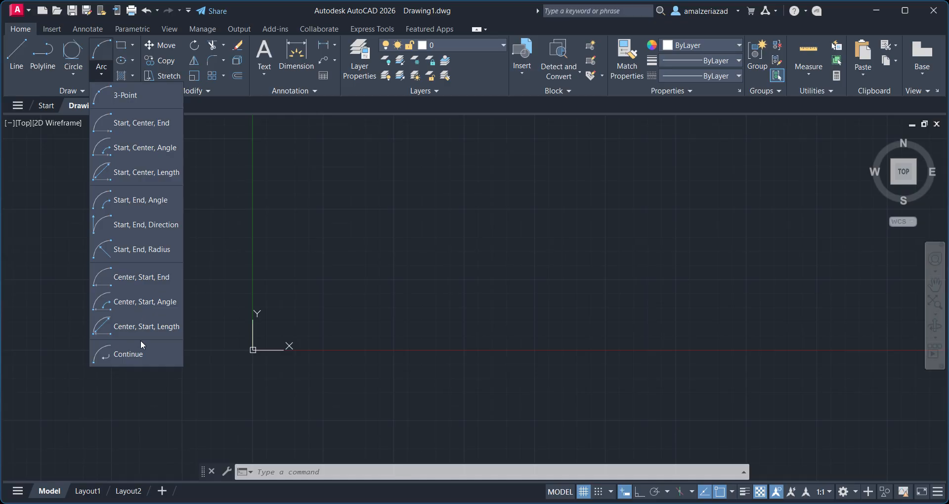
pyautogui.click(144, 96)
pyautogui.click(417, 262)
pyautogui.click(502, 175)
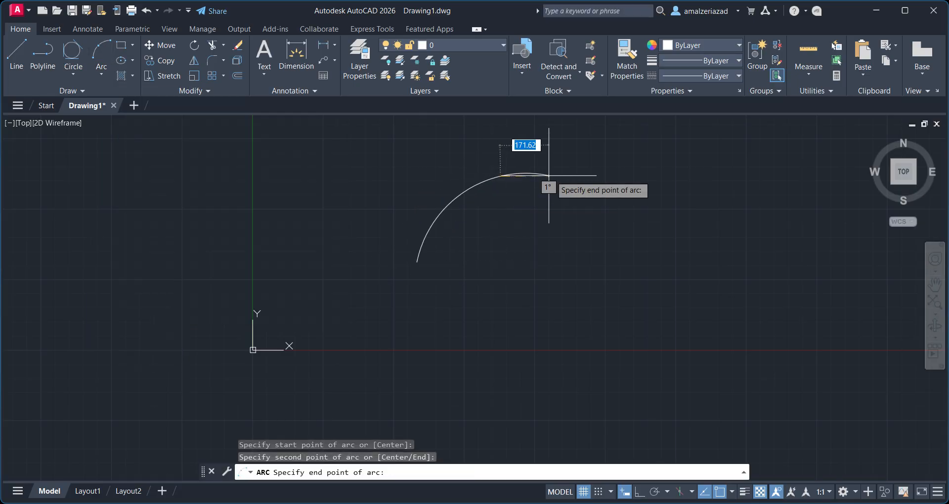
pyautogui.click(654, 193)
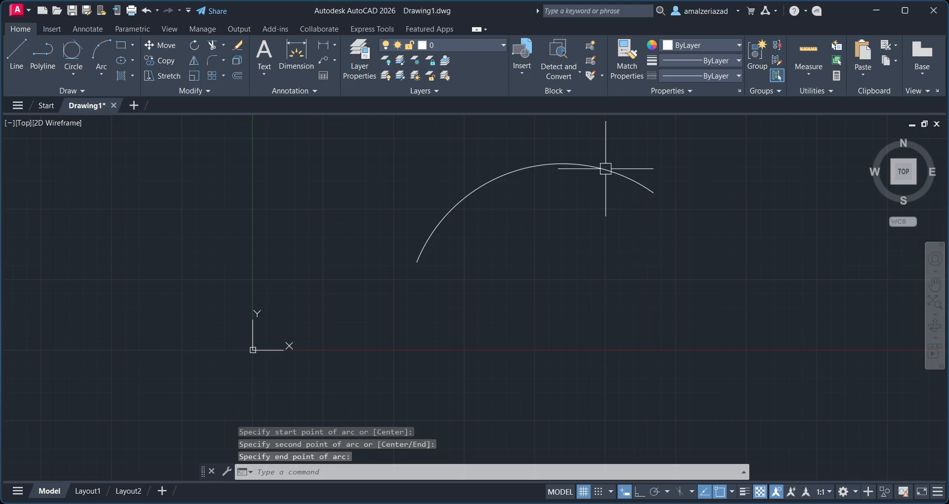
# Select the arc and examine its grips.
pyautogui.scroll(-2, 237, 251)
pyautogui.scroll(2, 425, 229)
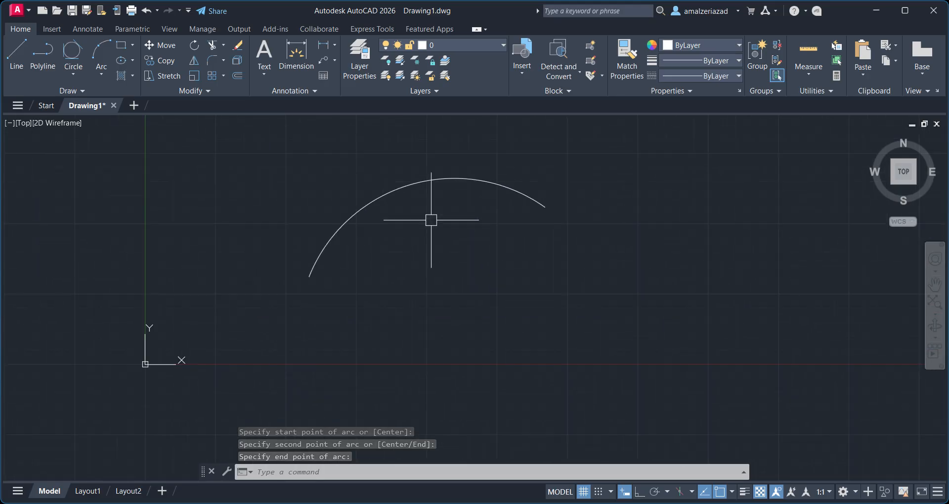
pyautogui.click(428, 182)
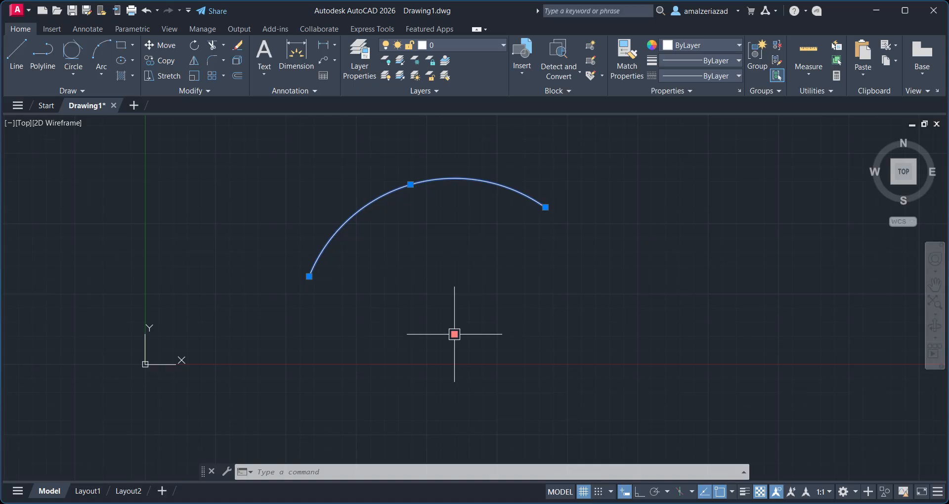
pyautogui.moveTo(309, 277)
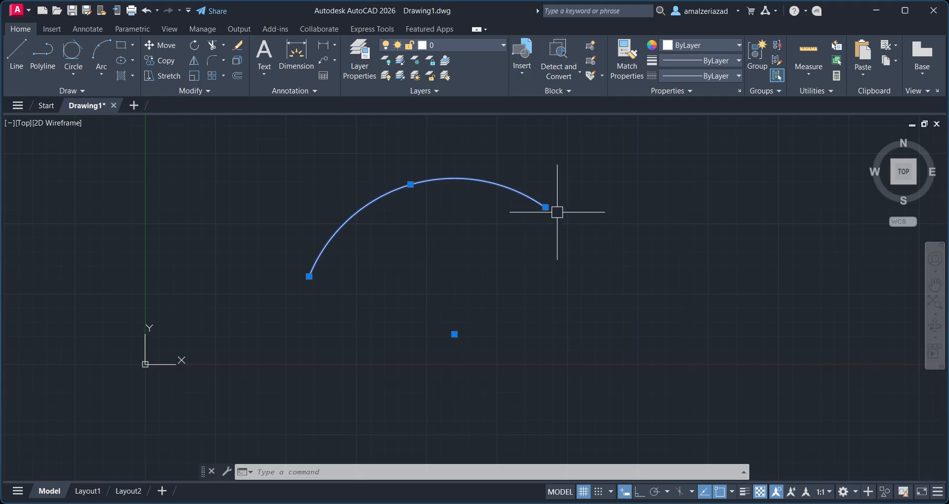
pyautogui.click(411, 184)
pyautogui.press('Escape')
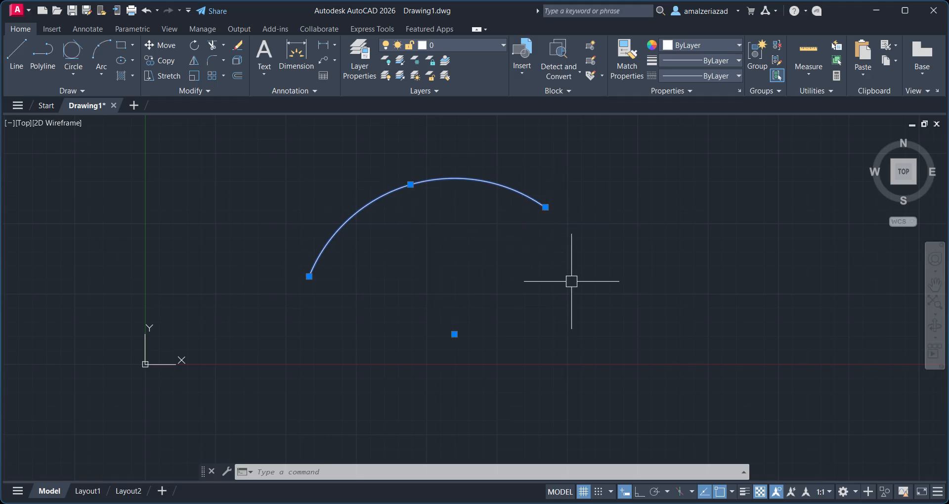
pyautogui.scroll(-1, 570, 289)
pyautogui.moveTo(570, 293); pyautogui.dragTo(342, 307, button='middle')
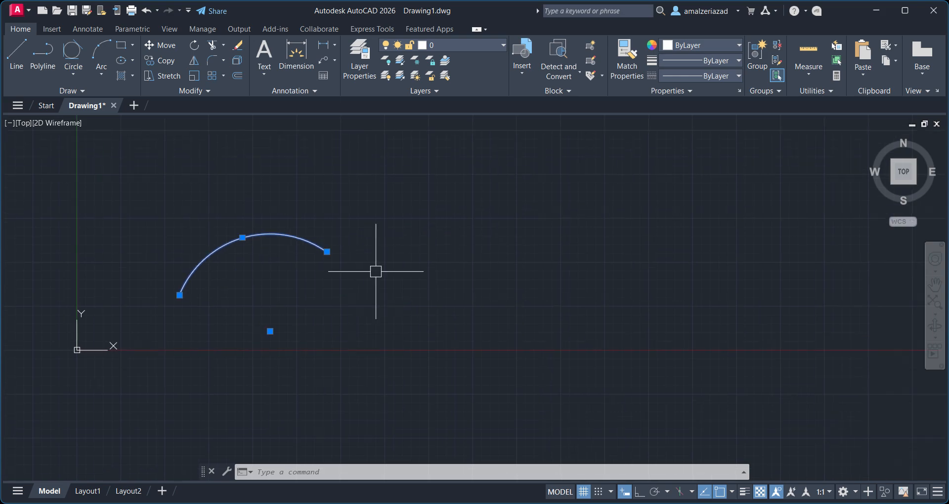
pyautogui.press('Escape')
pyautogui.click(245, 234)
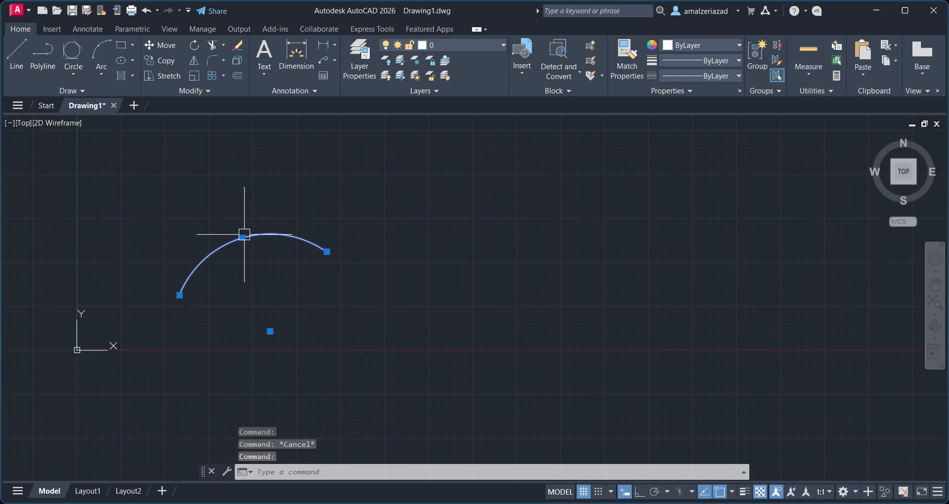
# Draw a second, wider 3-Point arc to the right of the first one.
pyautogui.click(101, 54)
pyautogui.click(384, 263)
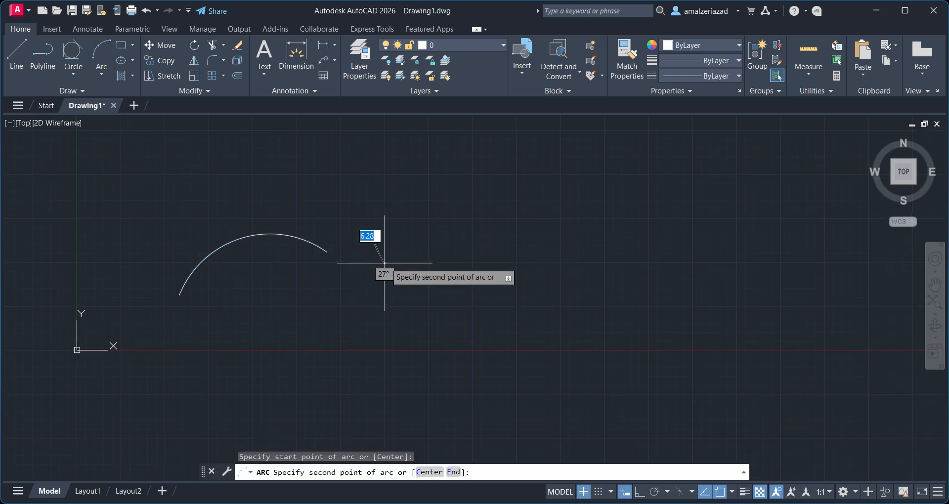
pyautogui.click(483, 204)
pyautogui.click(615, 232)
pyautogui.scroll(-2, 653, 233)
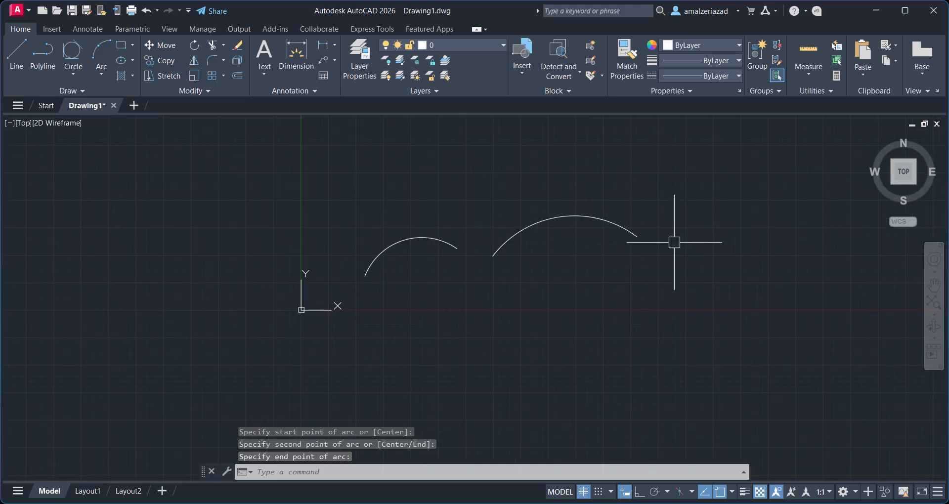
pyautogui.moveTo(674, 239); pyautogui.dragTo(333, 233, button='middle')
pyautogui.click(107, 71)
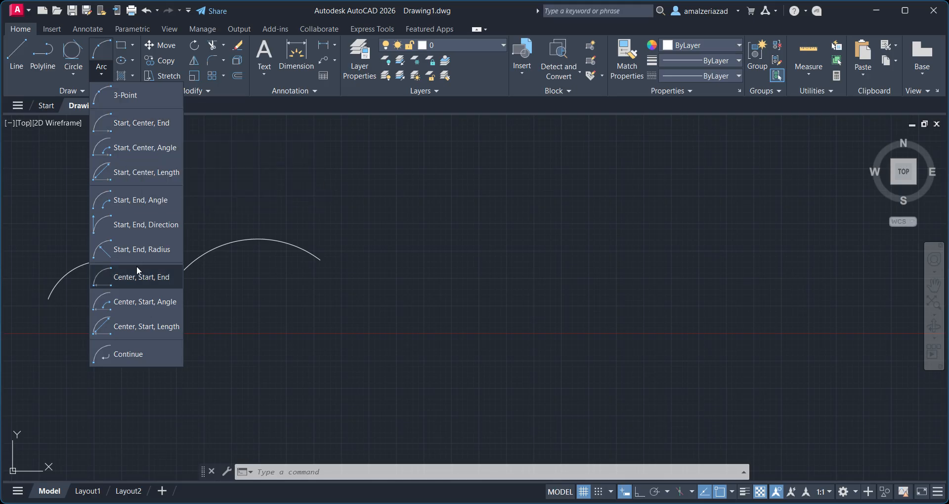
pyautogui.click(180, 271)
pyautogui.scroll(2, 252, 264)
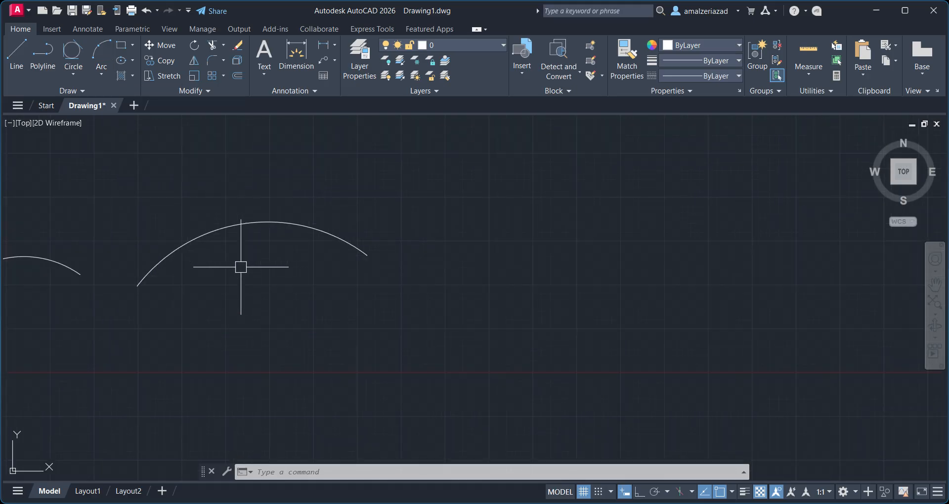
pyautogui.click(232, 220)
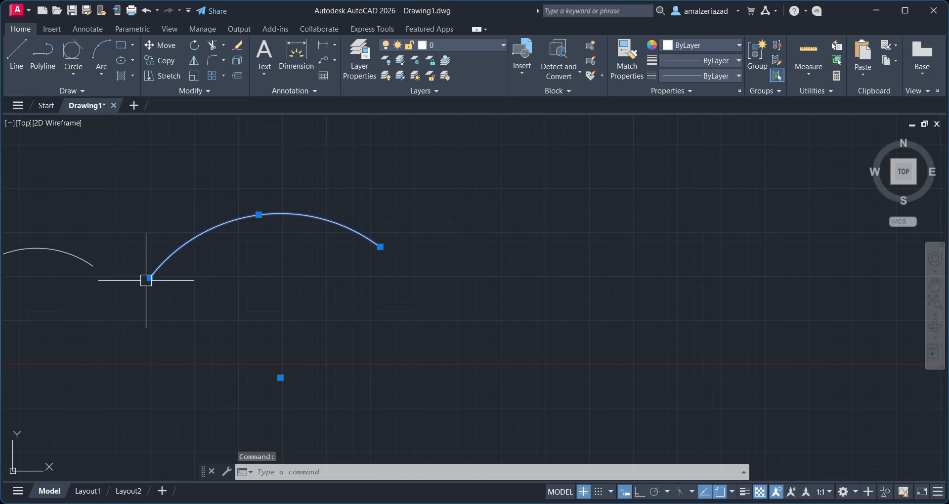
# Draw a Start, Center, End arc, picking its start point, a center point to its right, and an end point below.
pyautogui.click(109, 68)
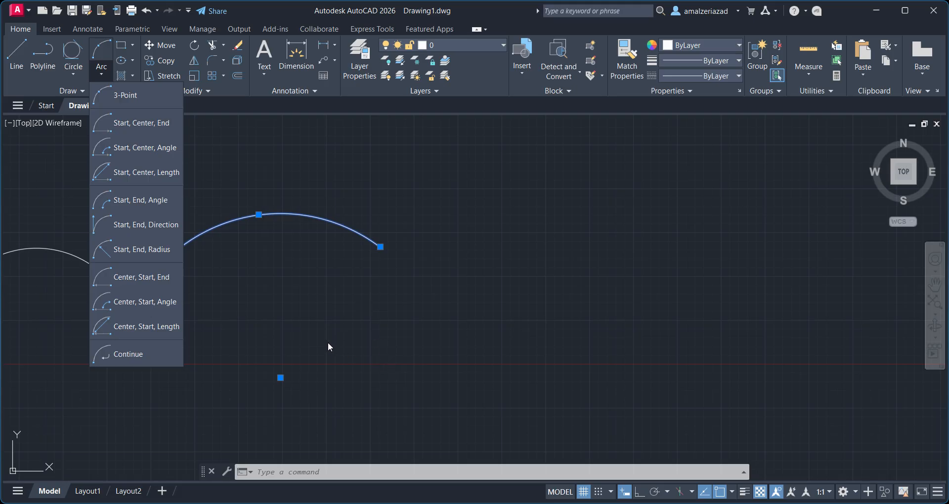
pyautogui.click(132, 127)
pyautogui.scroll(-2, 436, 239)
pyautogui.moveTo(451, 229); pyautogui.dragTo(235, 233, button='middle')
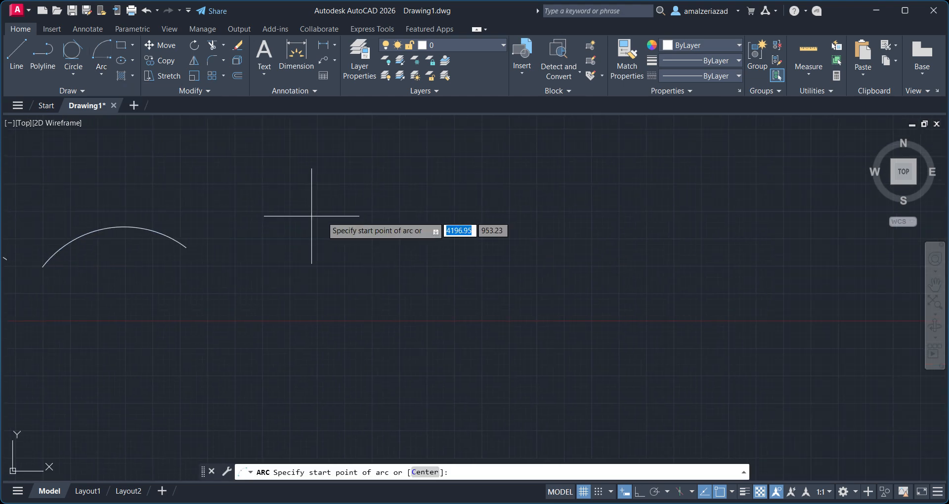
pyautogui.scroll(2, 377, 229)
pyautogui.click(404, 217)
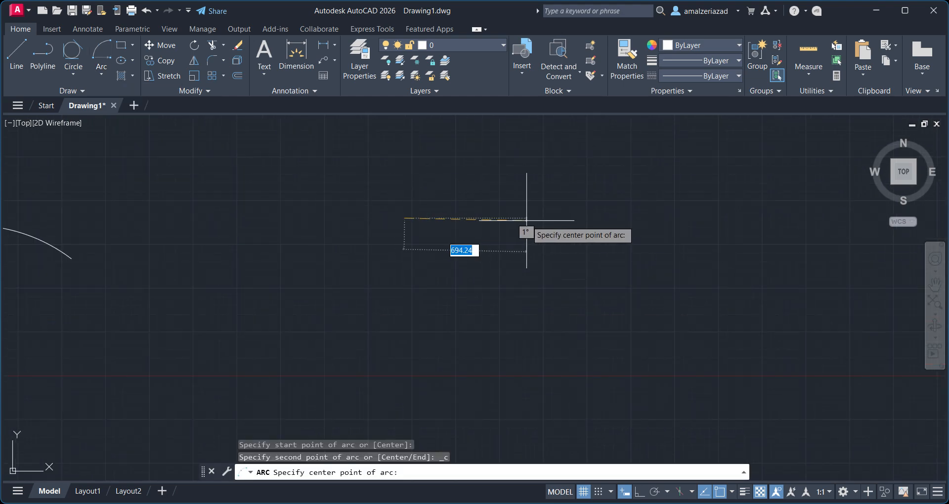
pyautogui.click(528, 221)
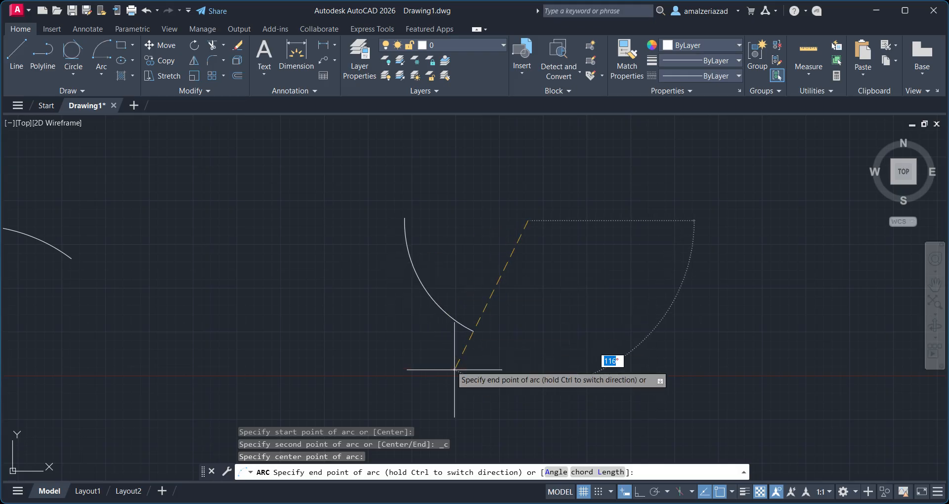
pyautogui.click(492, 395)
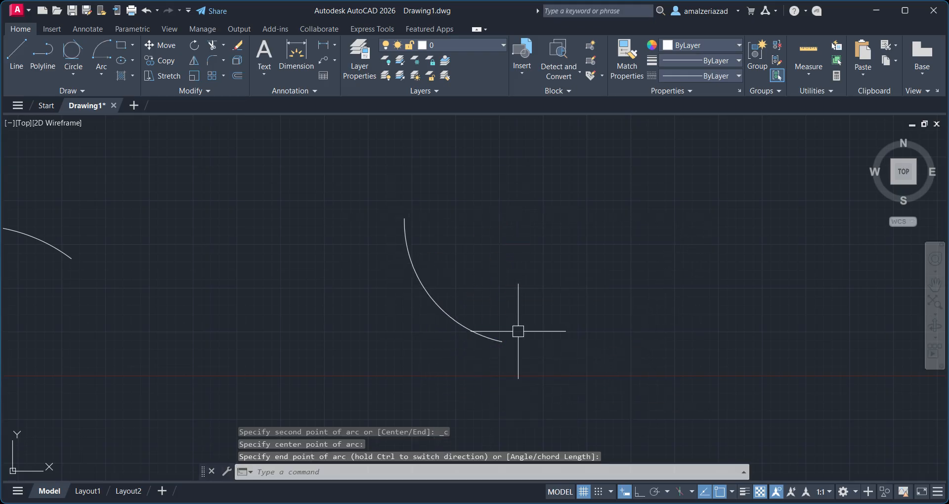
pyautogui.click(483, 340)
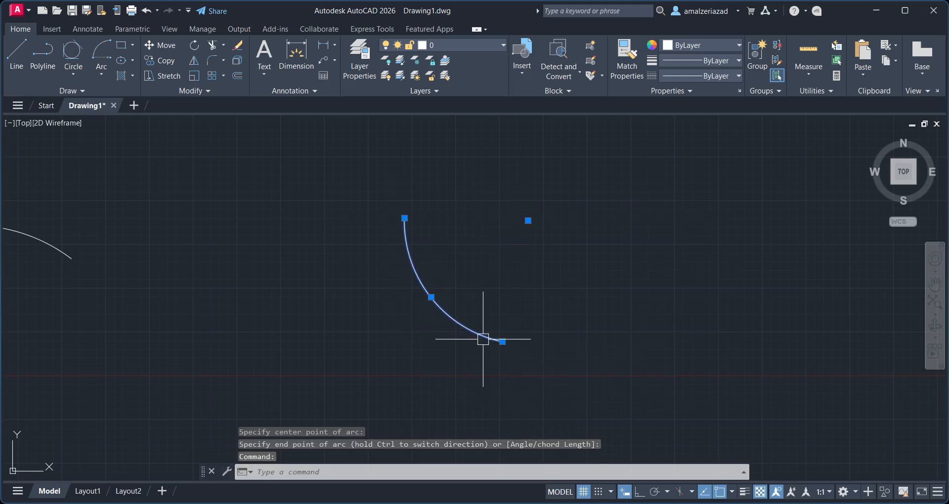
pyautogui.press('Escape')
# Draw a Center, Start, End arc sharing the same center, starting just left of the previous arc.
pyautogui.click(102, 74)
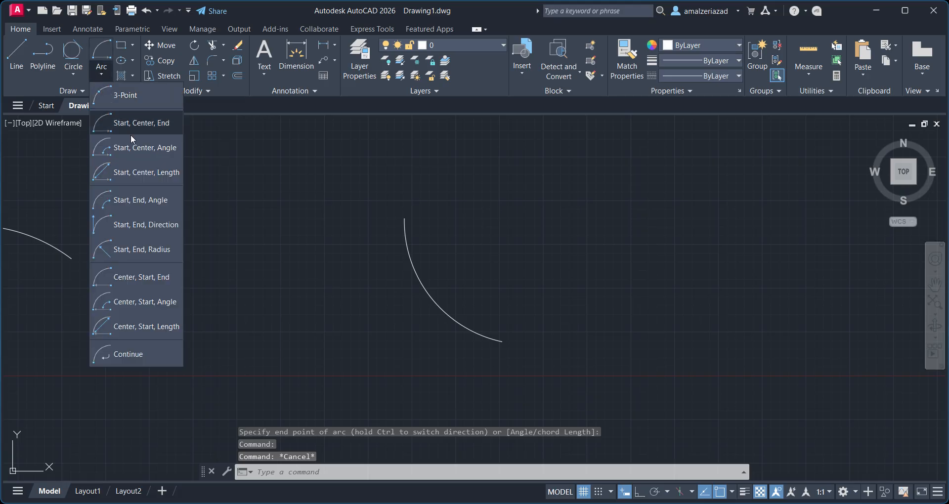
pyautogui.click(149, 277)
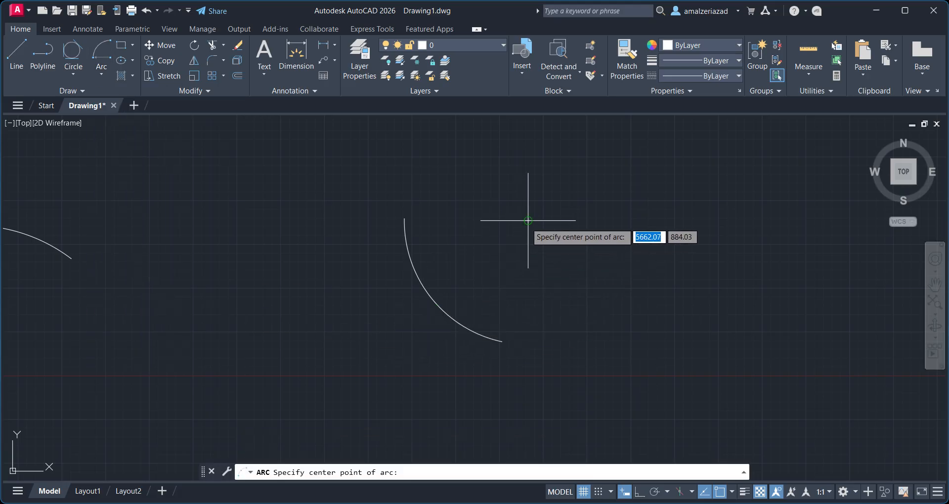
pyautogui.click(528, 220)
pyautogui.click(389, 223)
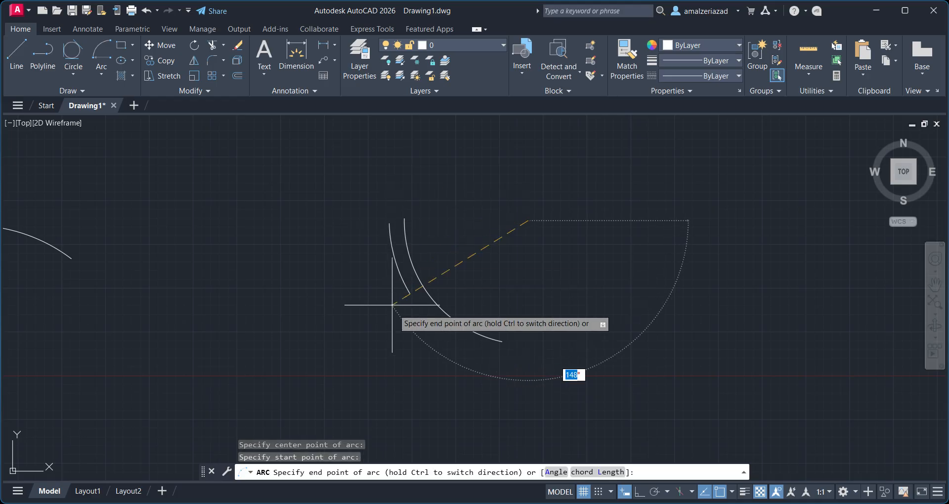
pyautogui.click(446, 338)
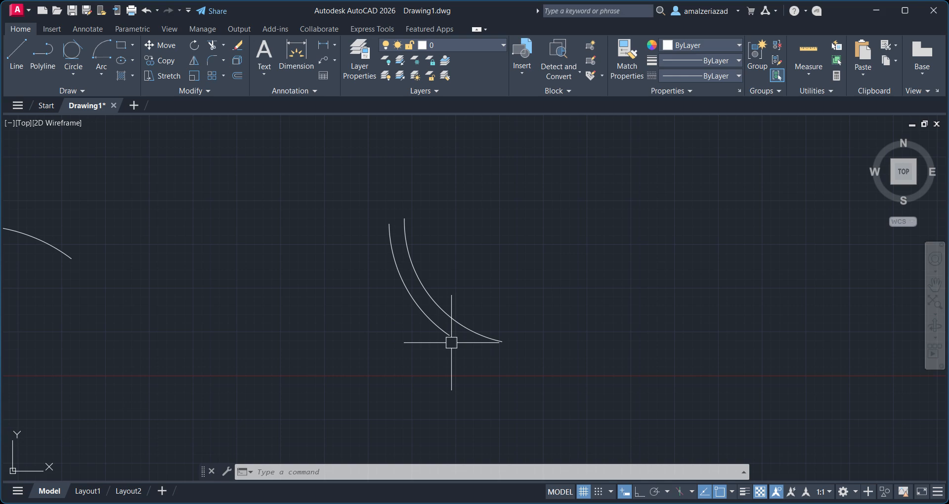
# Draw a Start, Center, Angle arc, picking its start point and a center point to its right.
pyautogui.click(100, 74)
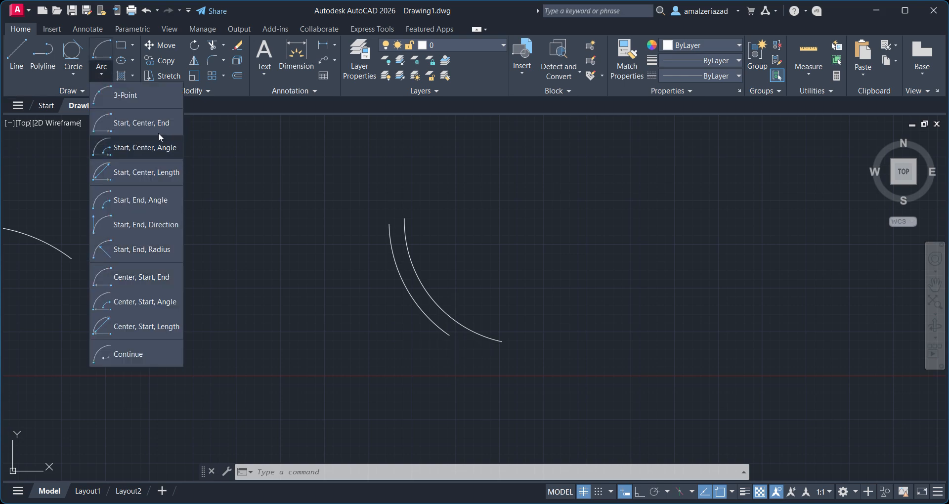
pyautogui.click(138, 152)
pyautogui.click(530, 199)
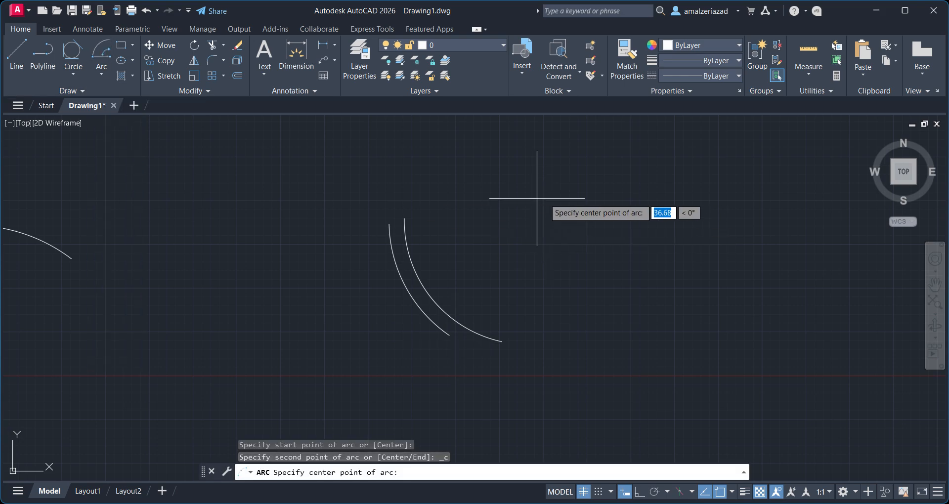
pyautogui.click(703, 205)
pyautogui.moveTo(710, 195); pyautogui.dragTo(546, 191, button='middle')
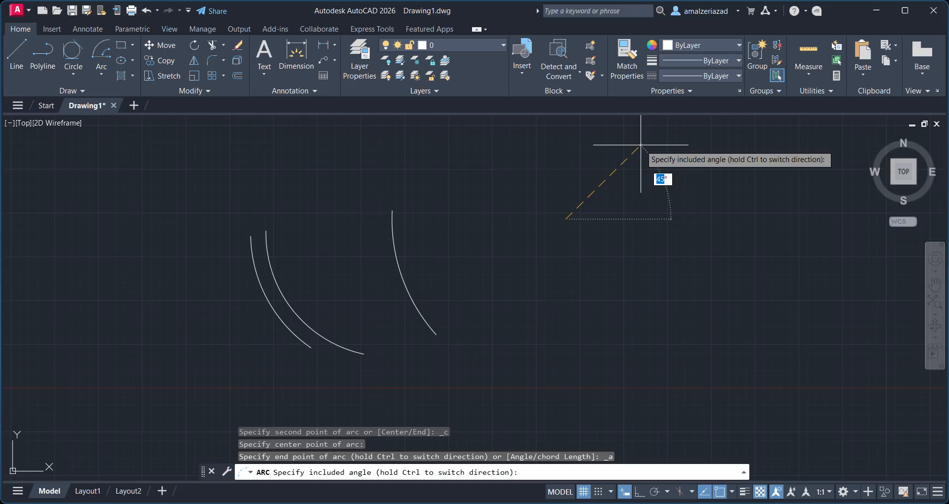
pyautogui.press('Escape')
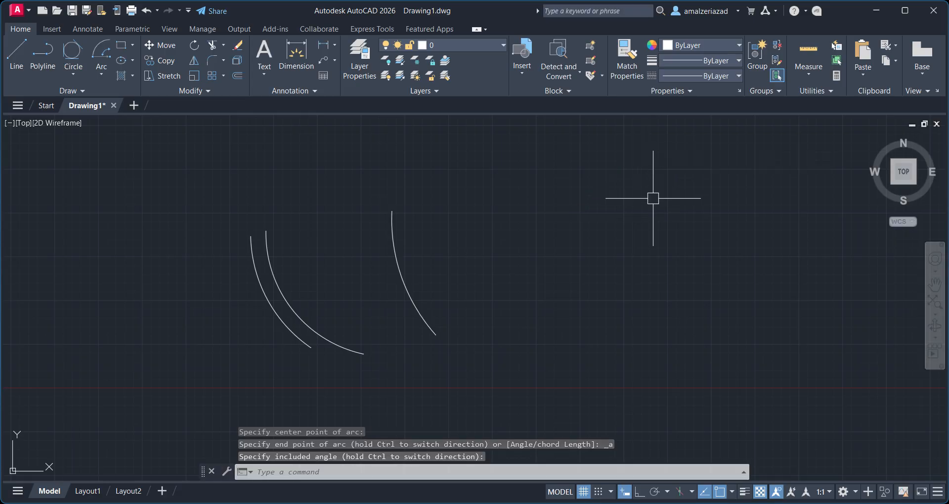
# Draw lines from the new arc's start to its center and back to its end, forming a sector.
pyautogui.click(16, 55)
pyautogui.click(392, 211)
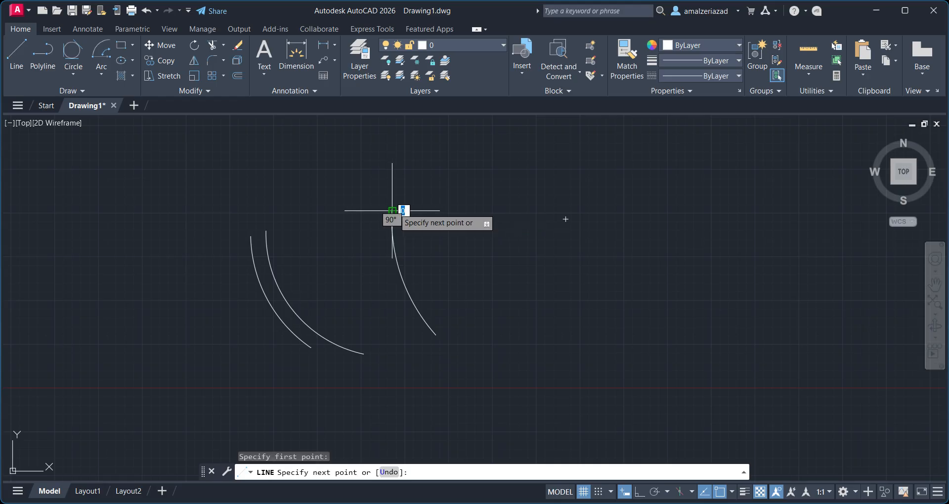
pyautogui.click(565, 220)
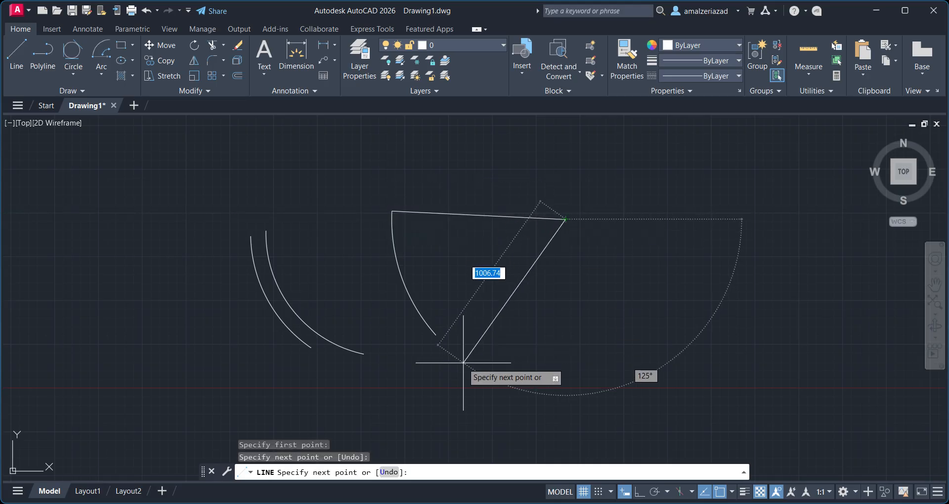
pyautogui.click(435, 335)
pyautogui.press('Escape')
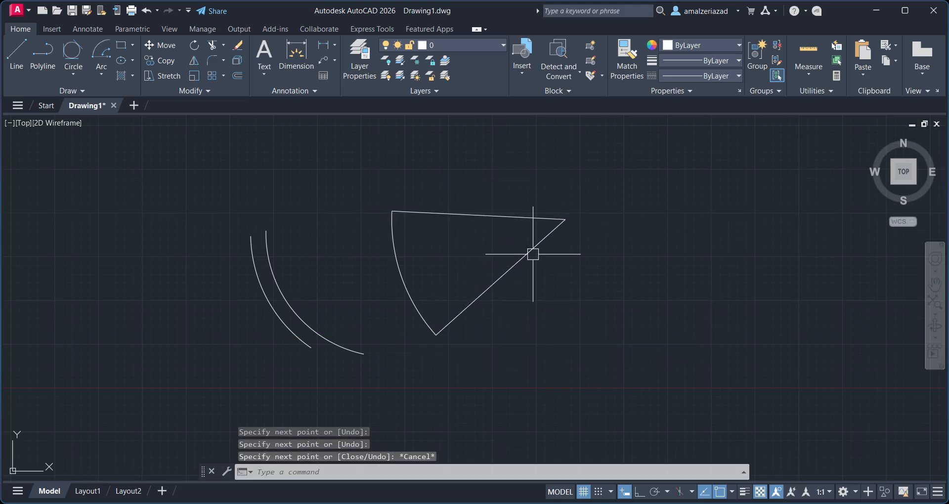
# Add an angular dimension between the sector's two straight lines.
pyautogui.click(334, 45)
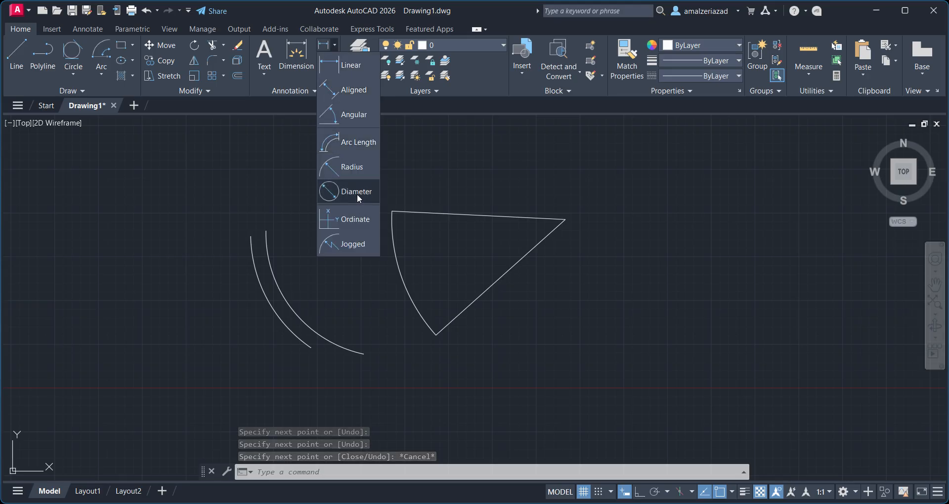
pyautogui.click(354, 142)
pyautogui.click(335, 47)
pyautogui.click(354, 121)
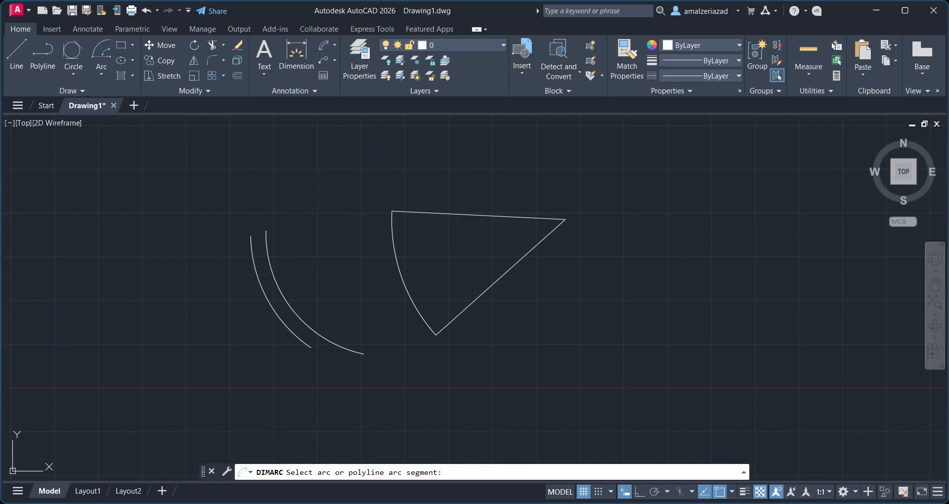
pyautogui.scroll(4, 549, 282)
pyautogui.scroll(-1, 489, 155)
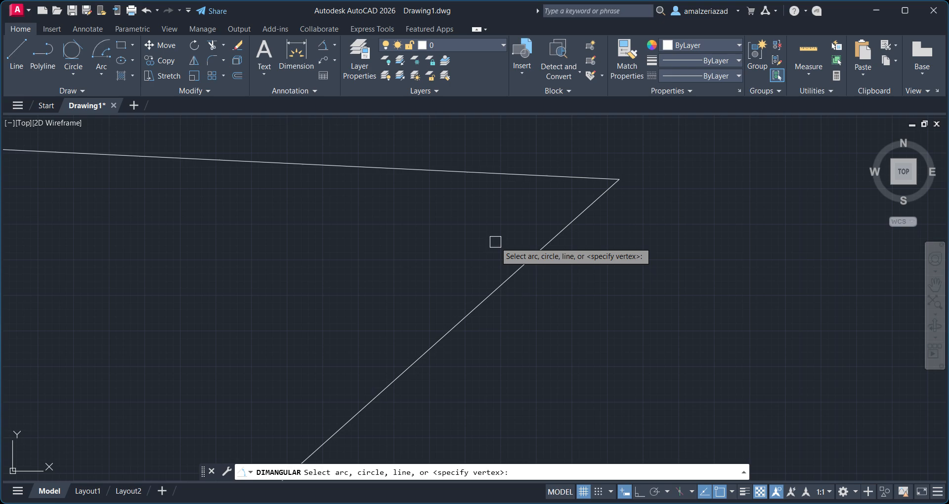
pyautogui.click(496, 173)
pyautogui.click(541, 250)
pyautogui.click(505, 218)
pyautogui.scroll(4, 506, 218)
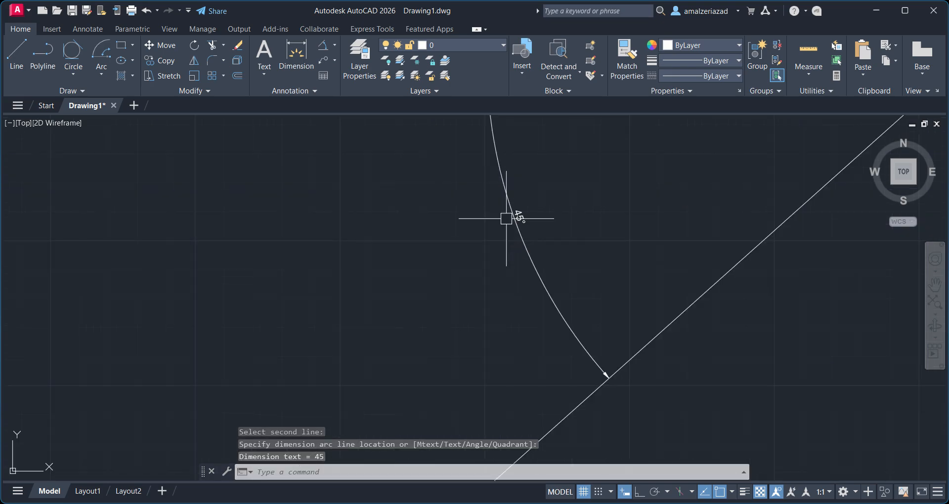
pyautogui.scroll(-4, 481, 191)
pyautogui.scroll(-4, 494, 229)
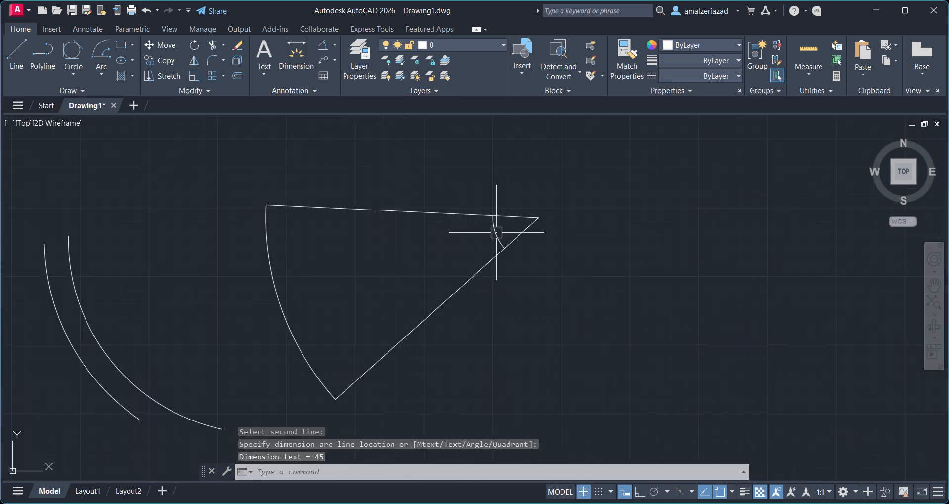
# Delete the angular dimension.
pyautogui.click(494, 229)
pyautogui.press('Delete')
# Draw a Center, Start, Angle arc around the sector's center, starting left of the sector, with a 45° included angle.
pyautogui.scroll(-2, 571, 265)
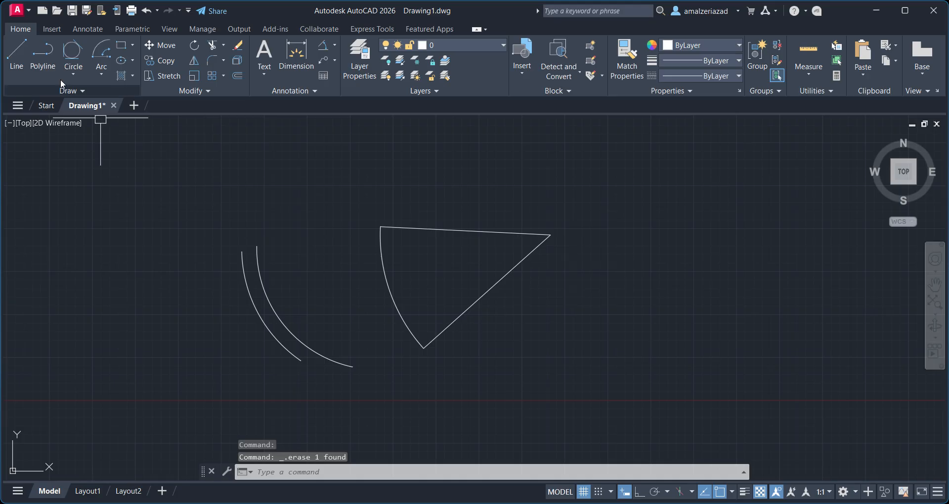
pyautogui.click(101, 74)
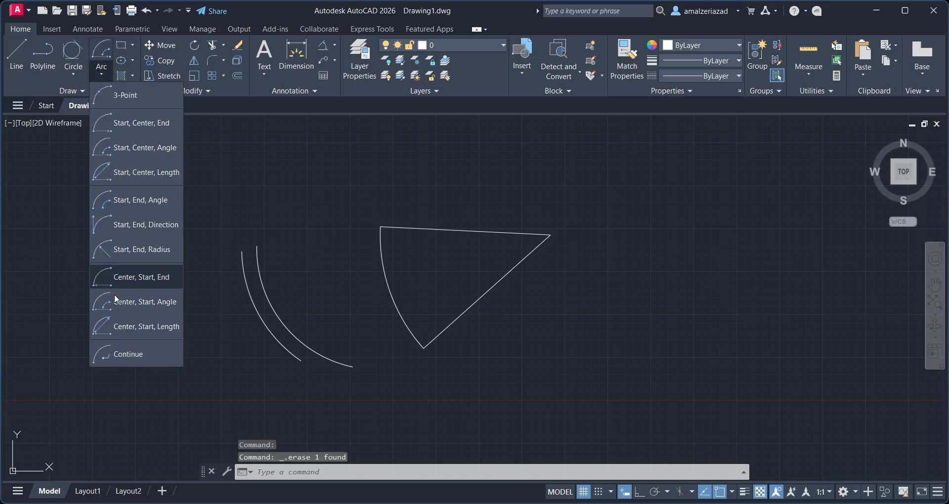
pyautogui.click(104, 300)
pyautogui.moveTo(456, 291); pyautogui.dragTo(434, 286, button='middle')
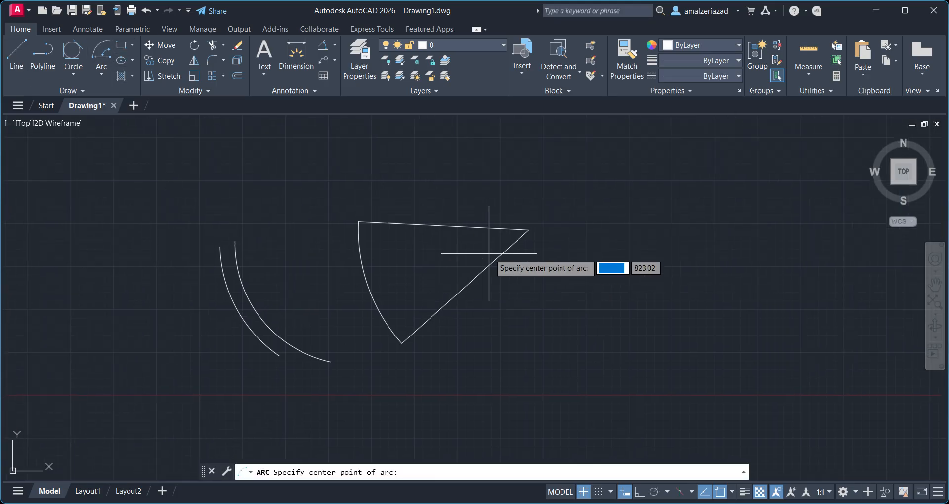
pyautogui.click(528, 230)
pyautogui.click(340, 221)
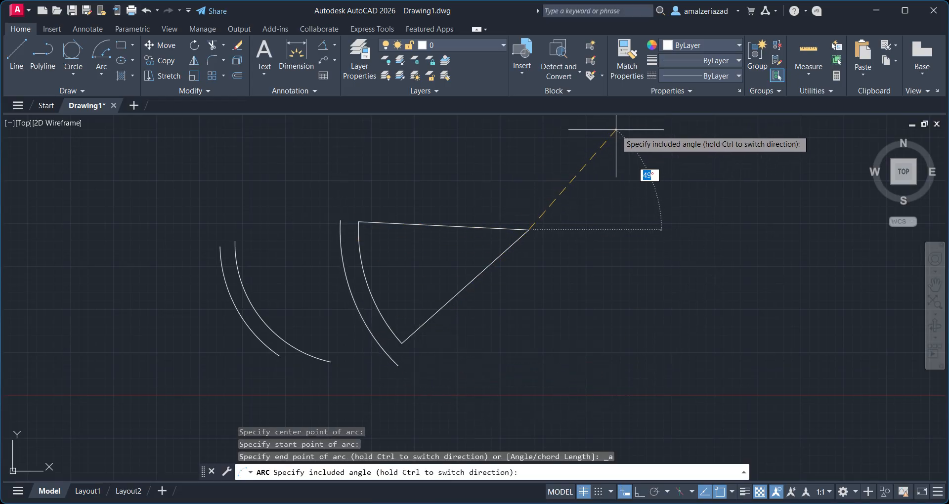
pyautogui.press('Return')
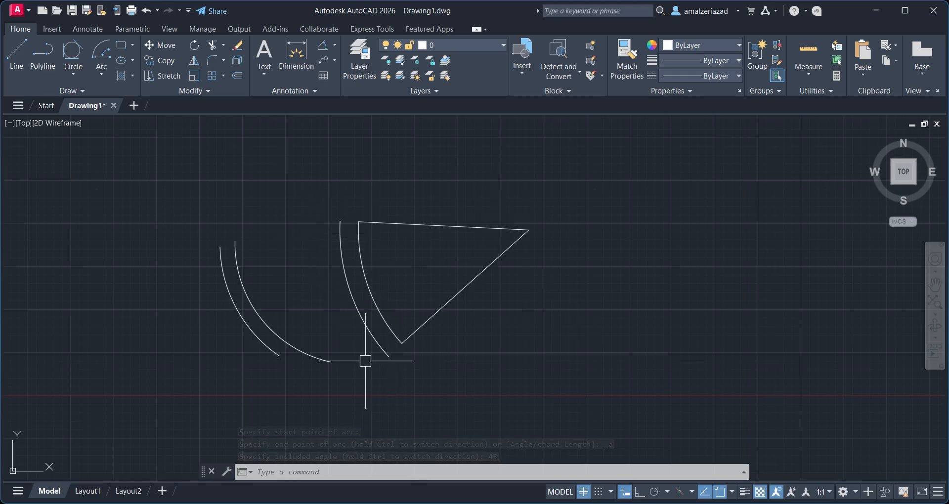
# Draw a Start, Center, Length arc, picking its start, a center point to the right, and the chord length below.
pyautogui.click(102, 74)
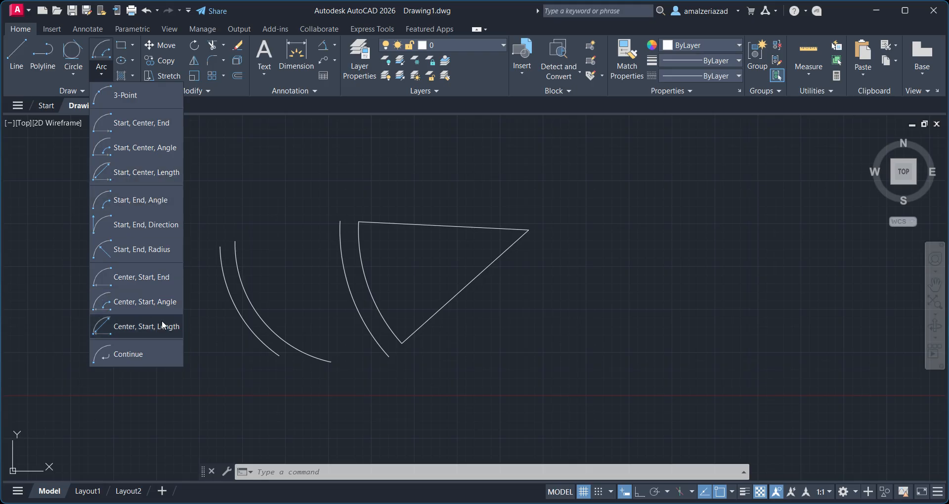
pyautogui.click(141, 148)
pyautogui.moveTo(602, 164); pyautogui.dragTo(320, 283, button='middle')
pyautogui.click(328, 272)
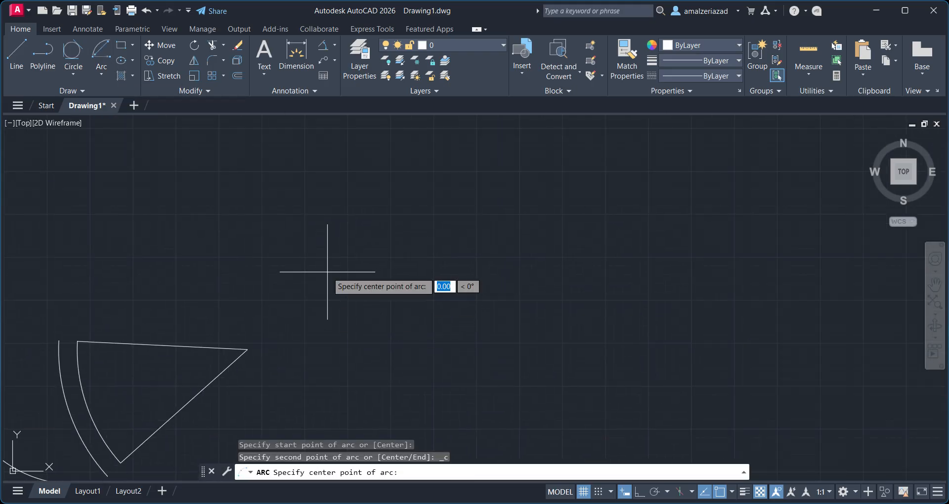
pyautogui.click(467, 249)
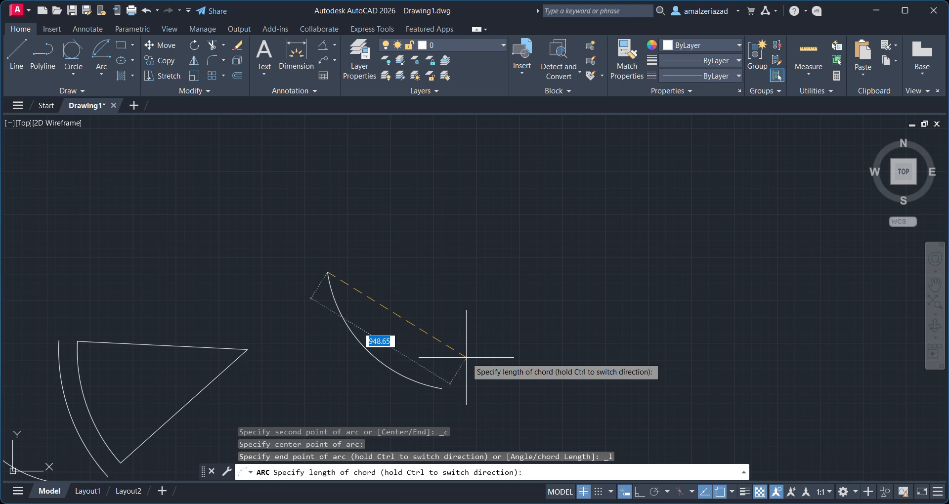
pyautogui.click(466, 357)
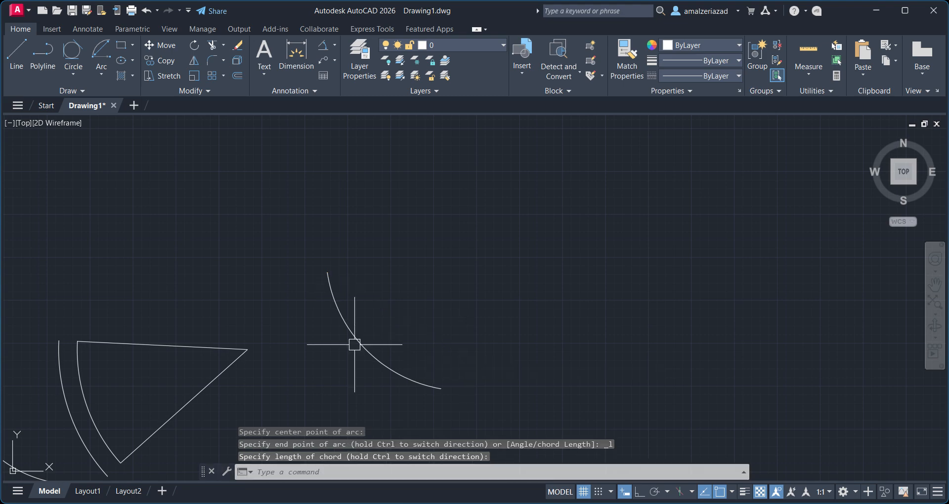
# Add an arc length dimension to the Start, Center, Length arc.
pyautogui.click(331, 45)
pyautogui.click(348, 142)
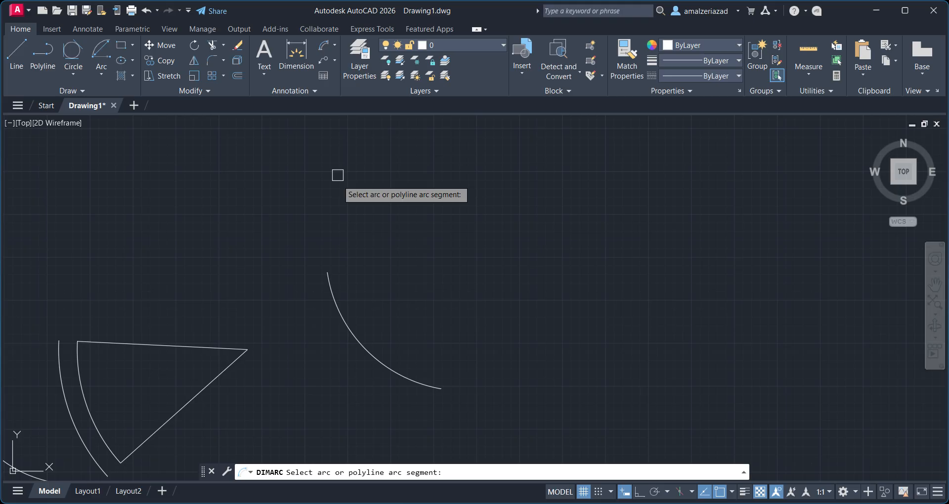
pyautogui.click(350, 339)
pyautogui.click(341, 342)
pyautogui.scroll(5, 341, 342)
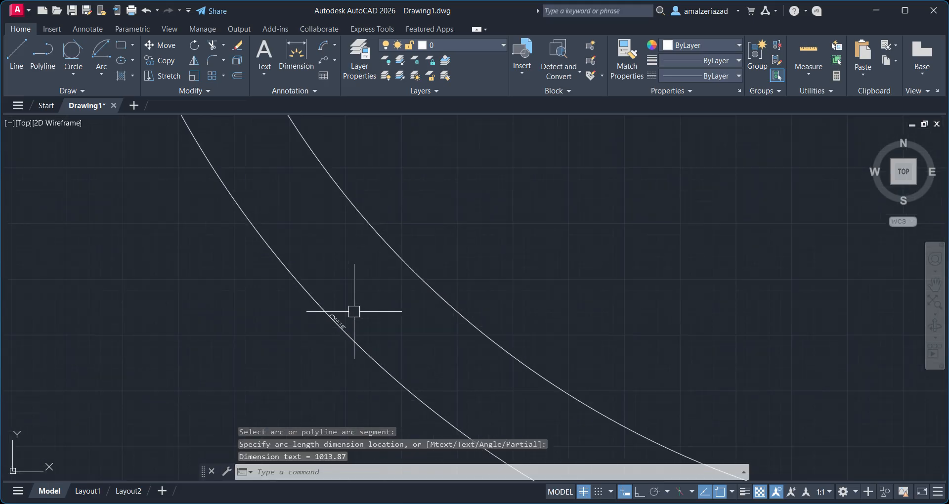
pyautogui.scroll(-8, 430, 191)
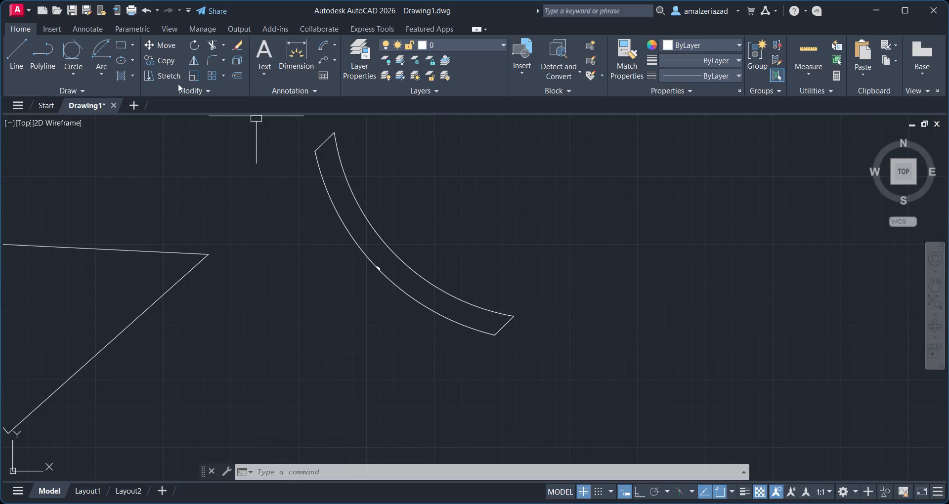
# Draw a Center, Start, Length arc, picking its center above the previous arc, its start point beside that arc, and the chord length.
pyautogui.click(104, 73)
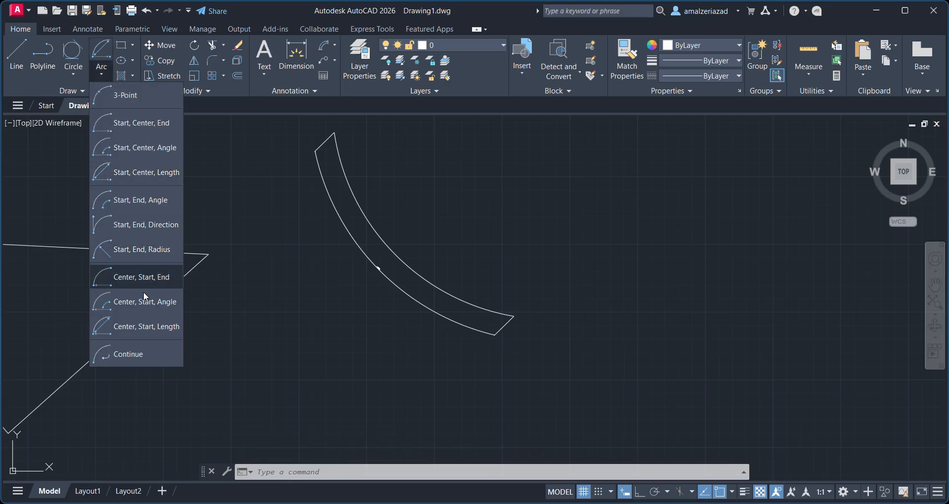
pyautogui.click(150, 322)
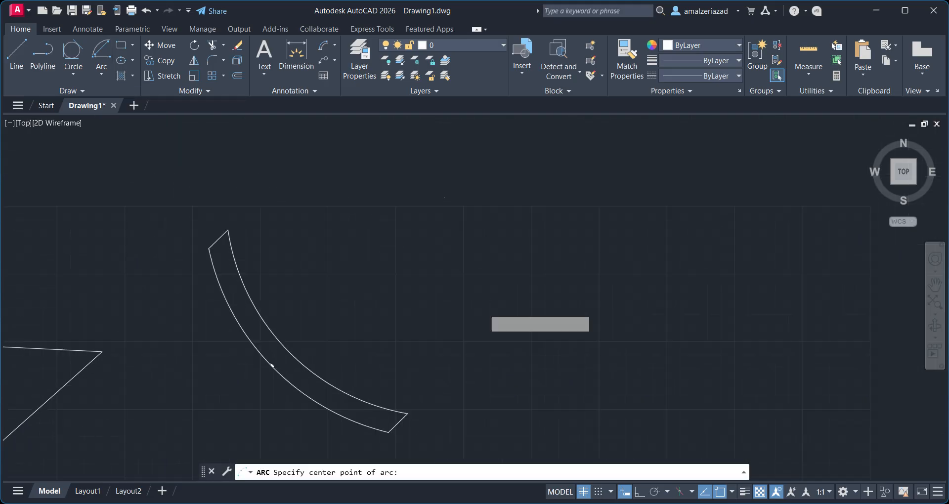
pyautogui.click(444, 196)
pyautogui.click(229, 229)
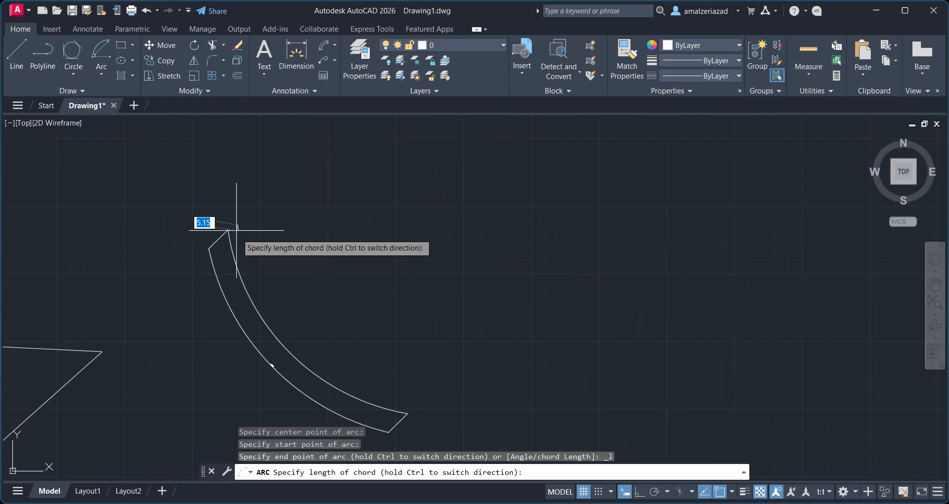
pyautogui.click(505, 219)
pyautogui.click(101, 74)
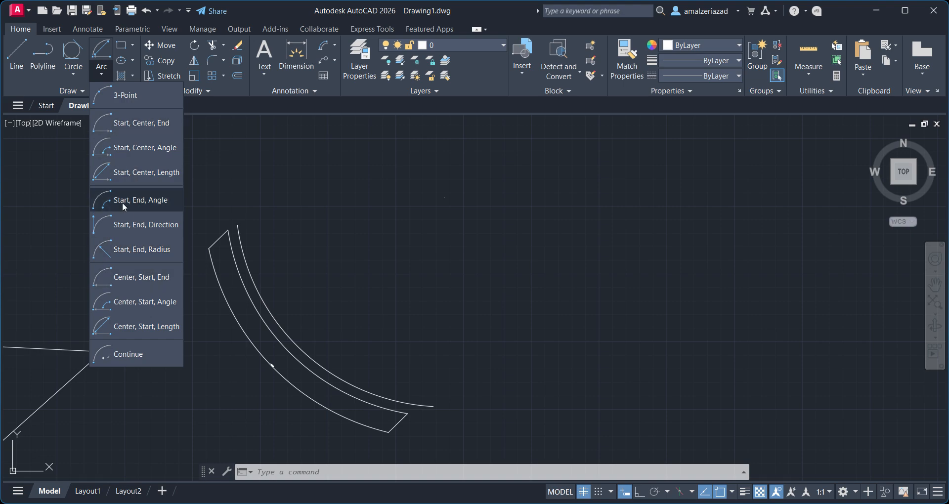
pyautogui.click(269, 274)
pyautogui.scroll(-4, 304, 280)
pyautogui.moveTo(165, 311); pyautogui.dragTo(432, 295, button='middle')
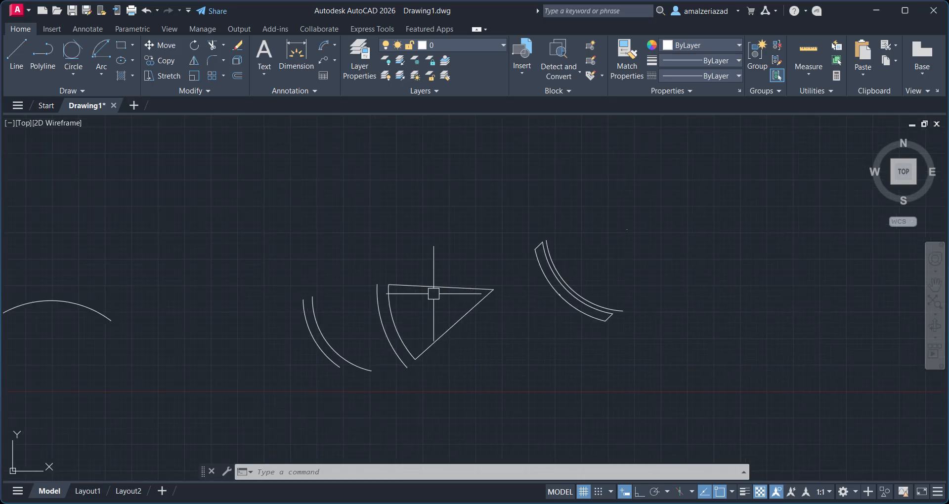
pyautogui.moveTo(153, 333); pyautogui.dragTo(416, 214, button='middle')
pyautogui.scroll(4, 303, 186)
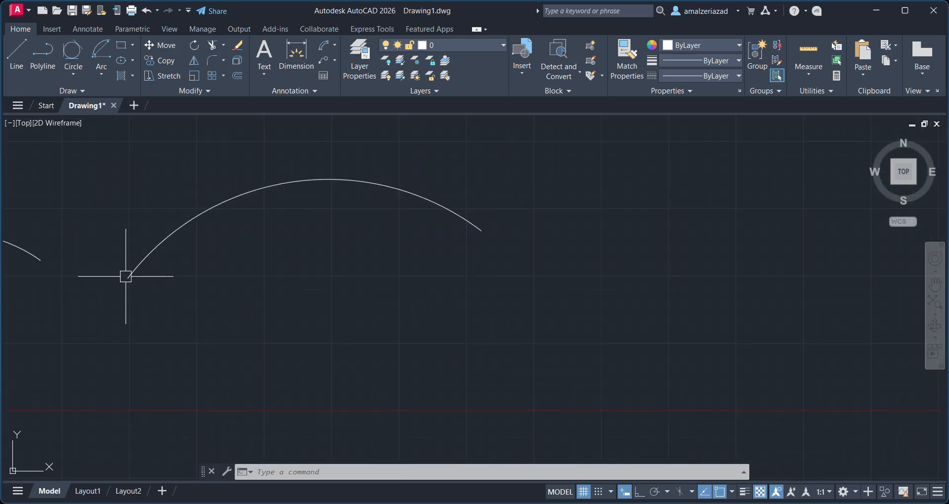
pyautogui.scroll(-2, 379, 252)
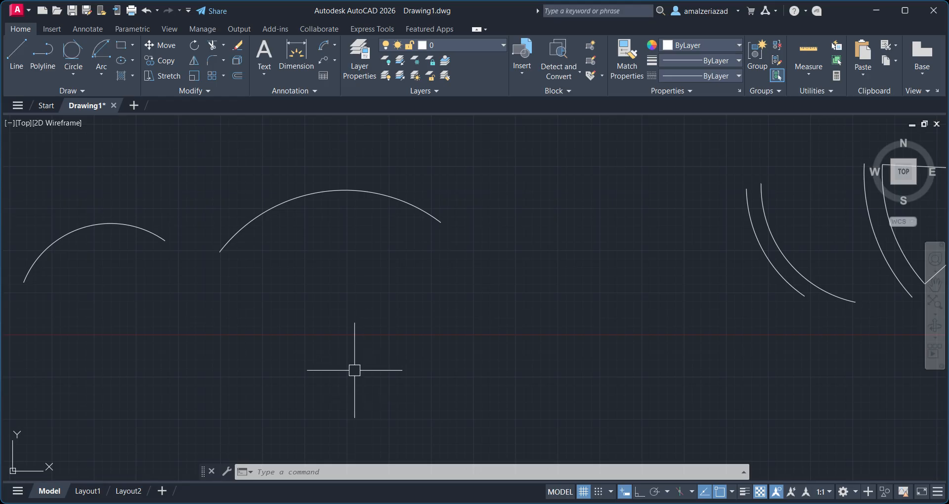
pyautogui.click(419, 200)
pyautogui.click(403, 205)
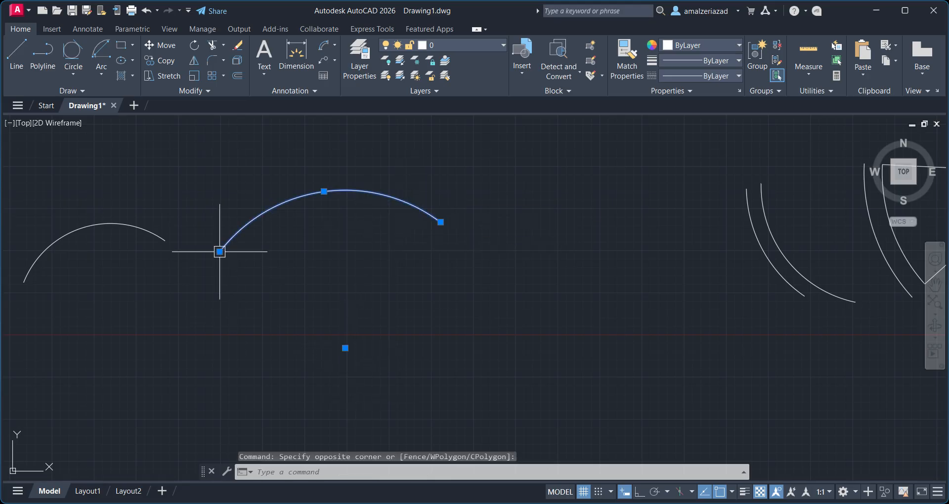
pyautogui.moveTo(219, 252)
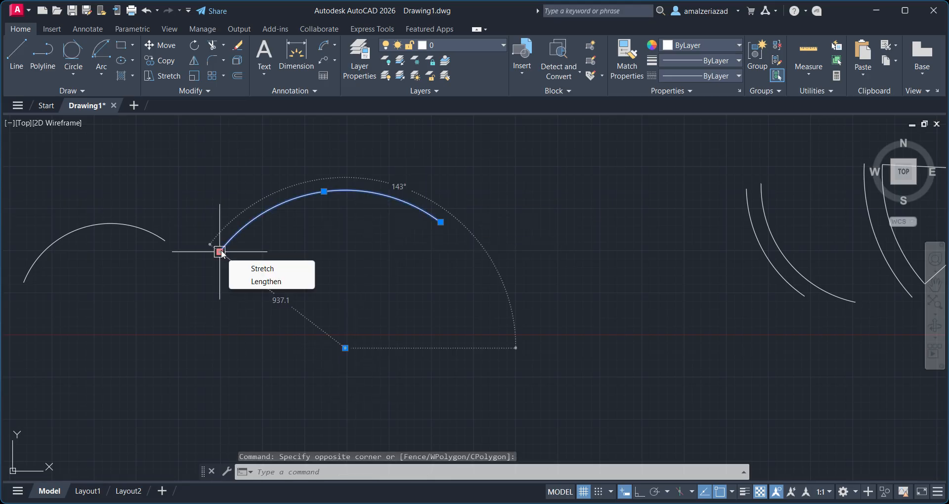
# Draw a Start, End, Angle arc with a horizontal start and end point and an included angle picked above.
pyautogui.click(102, 70)
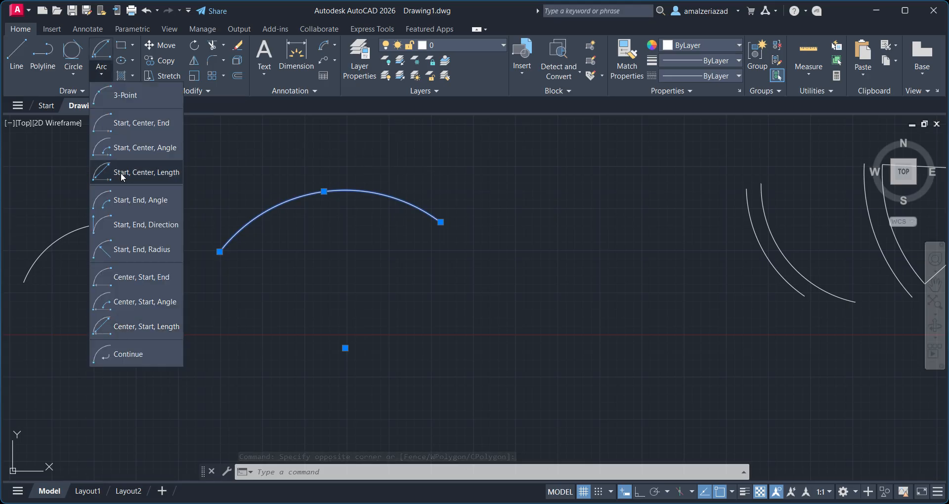
pyautogui.click(131, 203)
pyautogui.moveTo(378, 158); pyautogui.dragTo(301, 366, button='middle')
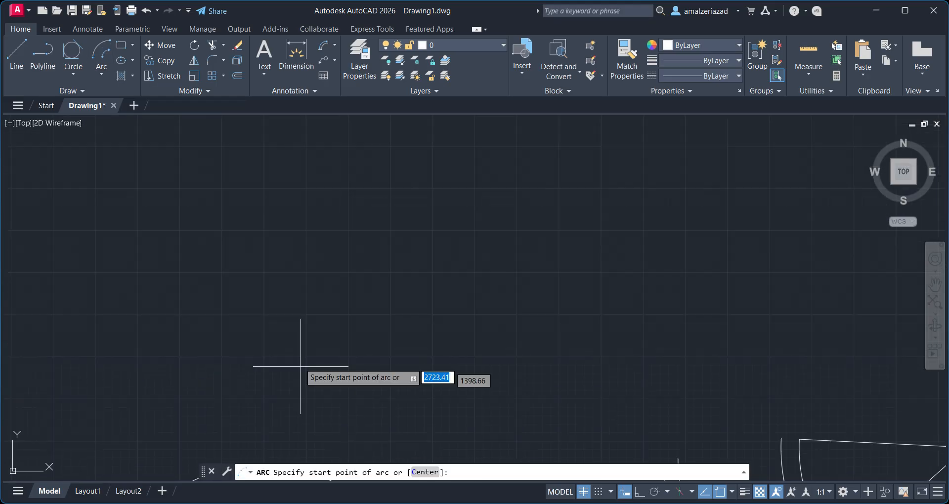
pyautogui.click(338, 227)
pyautogui.click(525, 228)
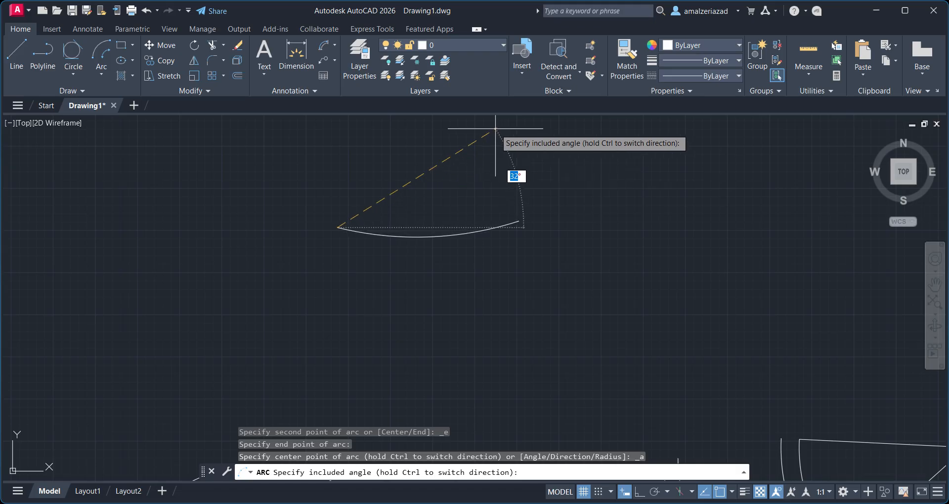
pyautogui.click(462, 143)
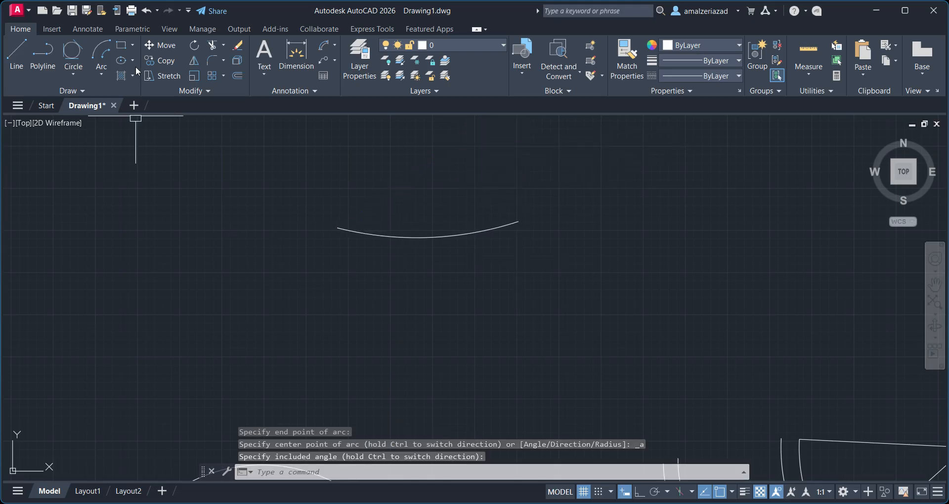
# Draw a Start, End, Direction arc below the previous one, setting its start tangent direction downward.
pyautogui.click(101, 72)
pyautogui.click(164, 281)
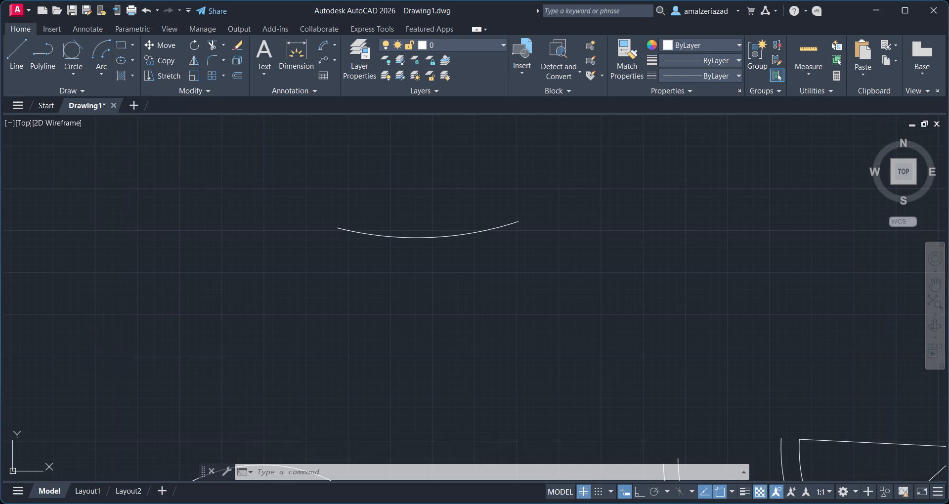
pyautogui.click(368, 305)
pyautogui.click(628, 305)
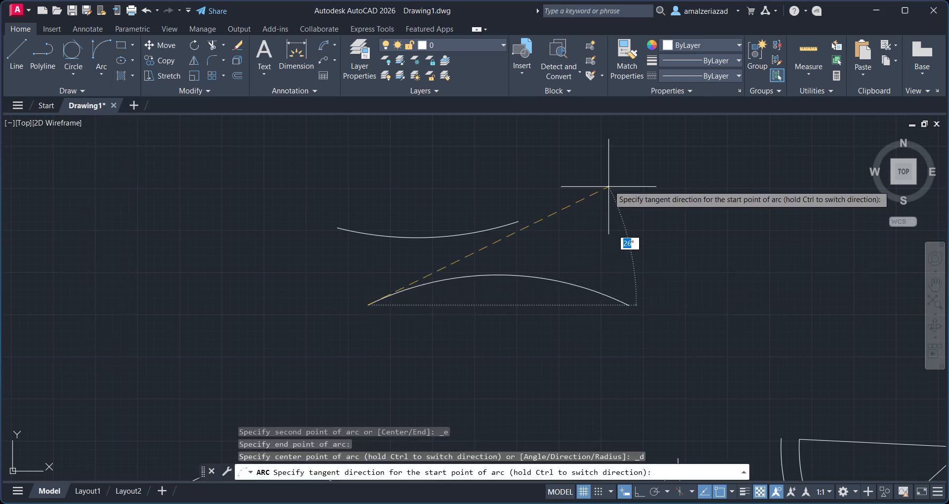
pyautogui.click(629, 394)
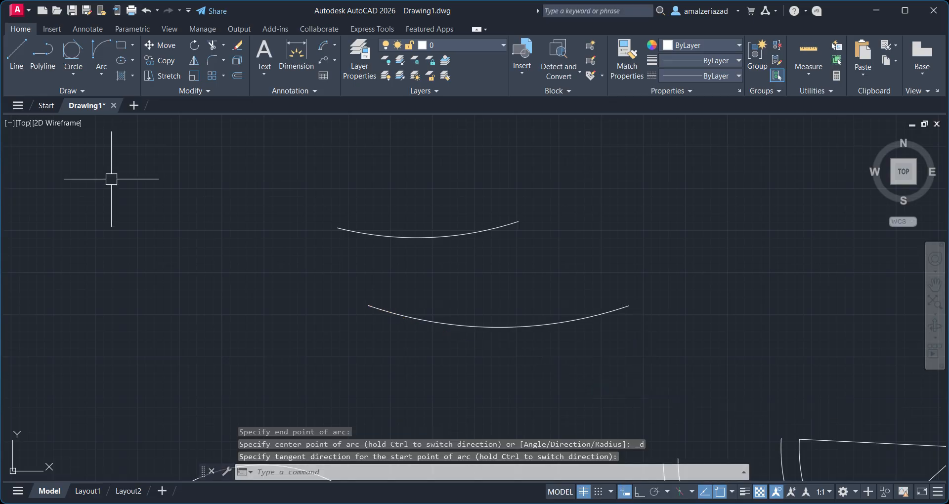
# Draw a Start, End, Radius arc from the upper arc's right end to the lower arc's right end.
pyautogui.click(107, 75)
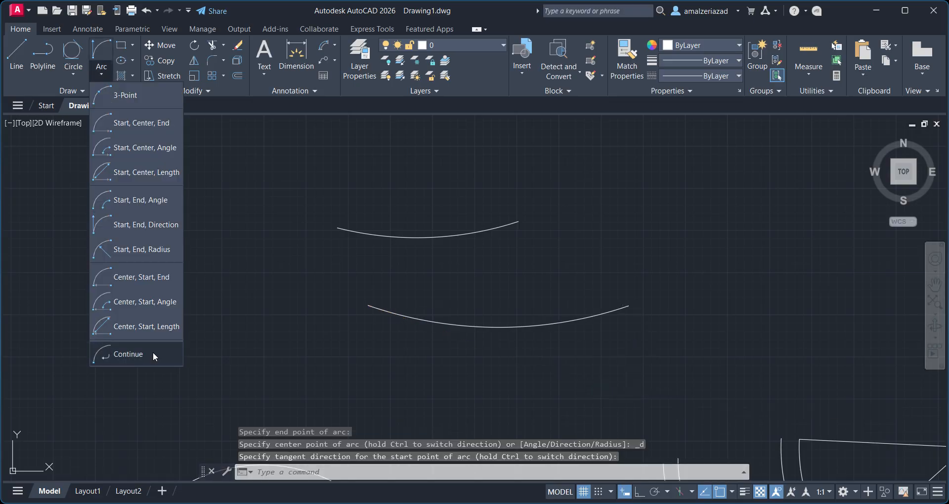
pyautogui.click(143, 254)
pyautogui.moveTo(476, 250)
pyautogui.mouseDown(button='middle')
pyautogui.moveTo(526, 265)
pyautogui.moveTo(465, 284)
pyautogui.mouseUp(button='middle')
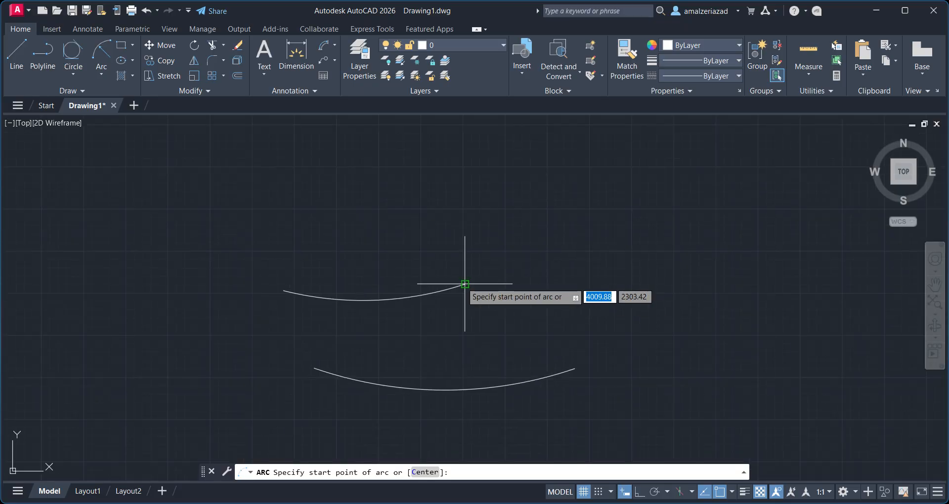
pyautogui.click(465, 284)
pyautogui.click(574, 368)
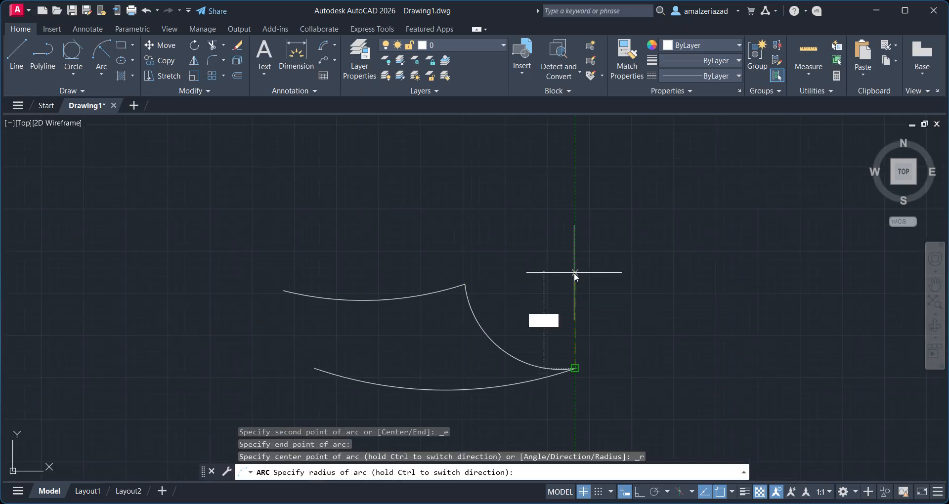
pyautogui.press('Return')
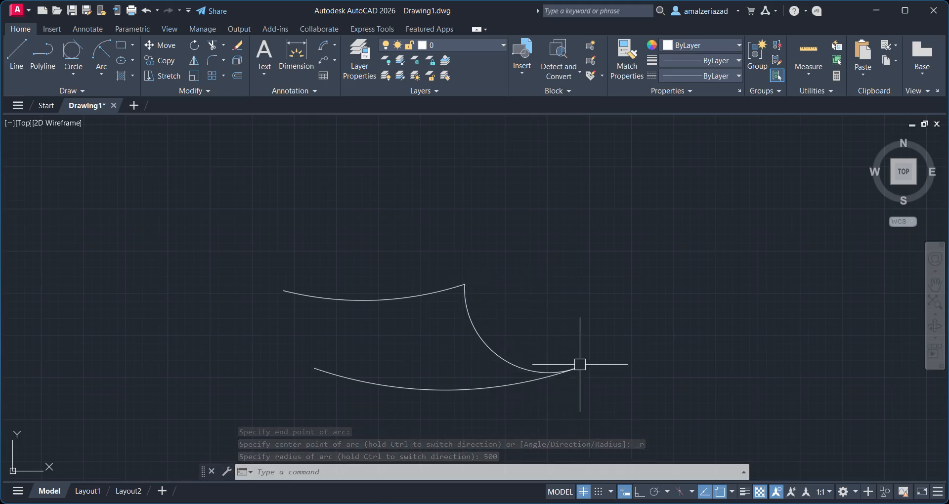
# Draw a Continue arc tangent to the last arc, ending above and to the right.
pyautogui.click(109, 67)
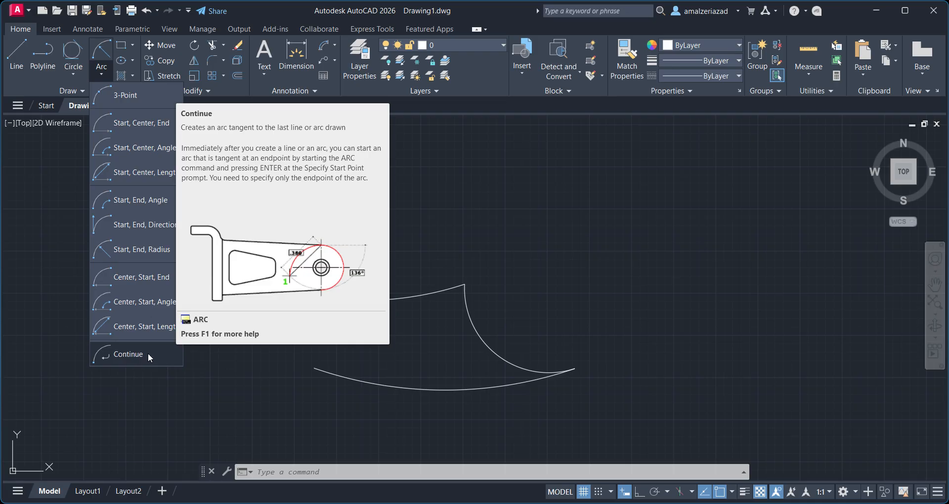
pyautogui.click(147, 353)
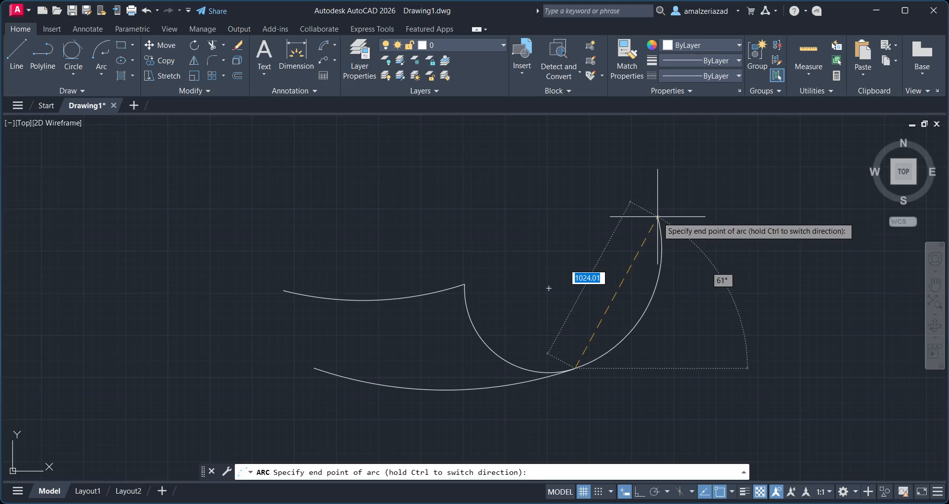
pyautogui.click(653, 216)
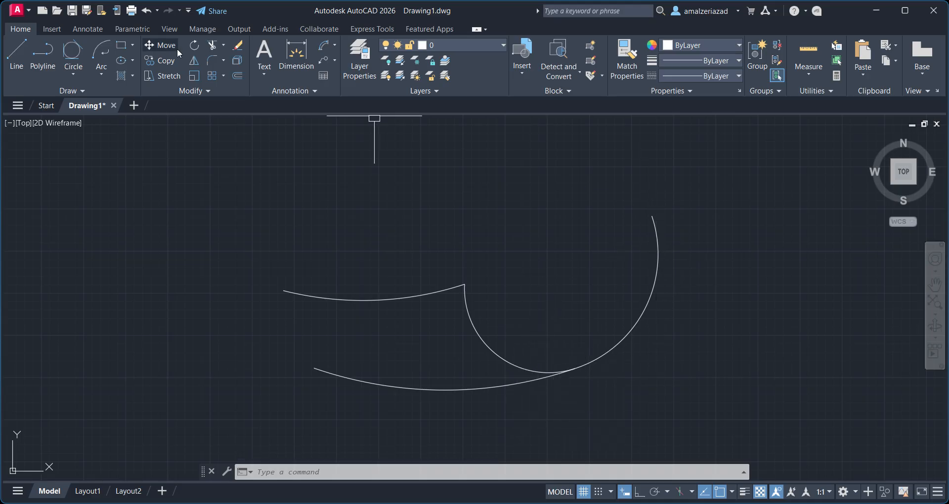
# Repeat the Continue arc twice, curling the chain back inward at the top.
pyautogui.click(99, 46)
pyautogui.press('Return')
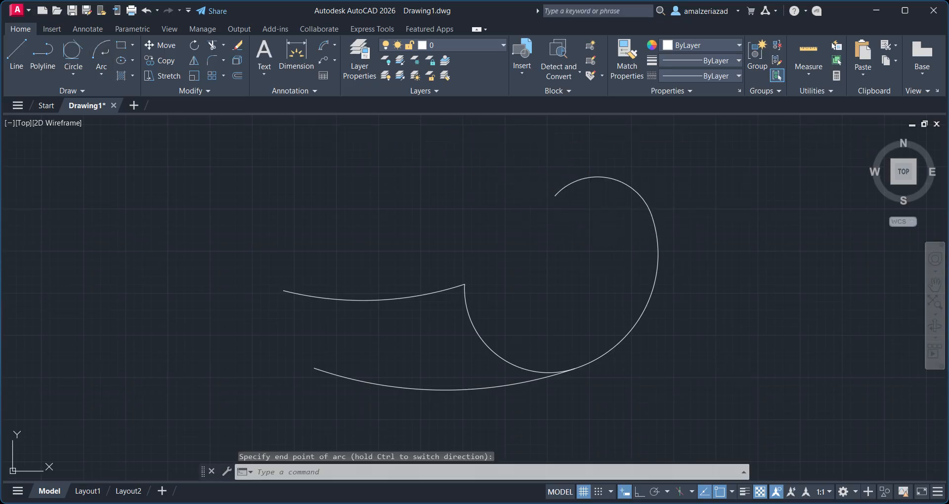
pyautogui.moveTo(516, 132); pyautogui.dragTo(452, 173, button='middle')
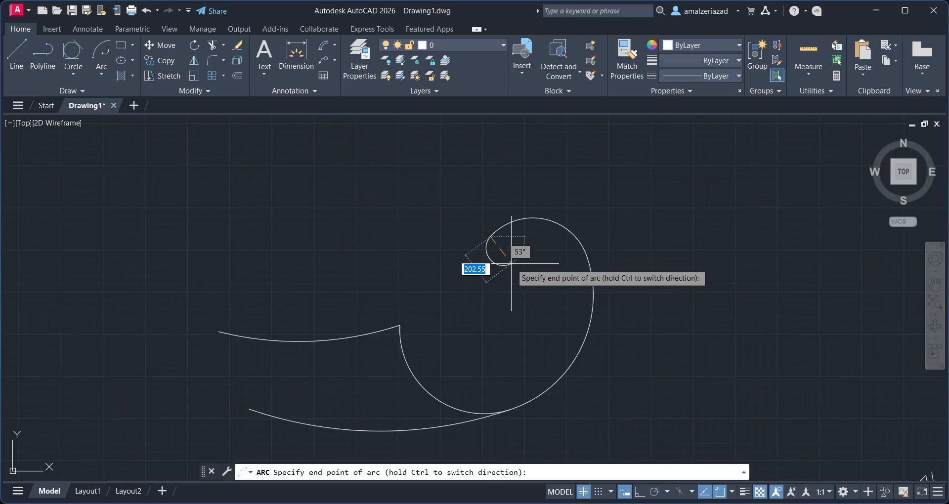
pyautogui.click(394, 177)
# Erase all the drawn objects using a window selection.
pyautogui.scroll(-4, 474, 291)
pyautogui.moveTo(474, 291); pyautogui.dragTo(450, 216, button='middle')
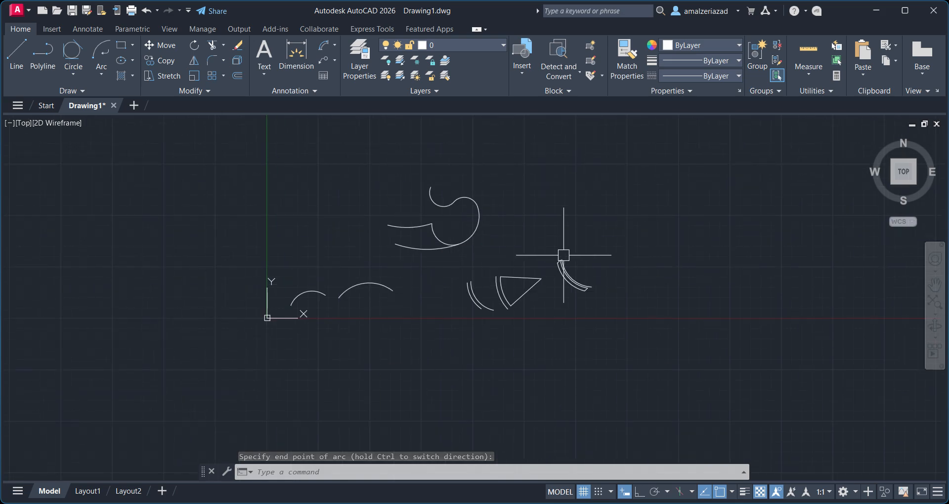
pyautogui.click(687, 139)
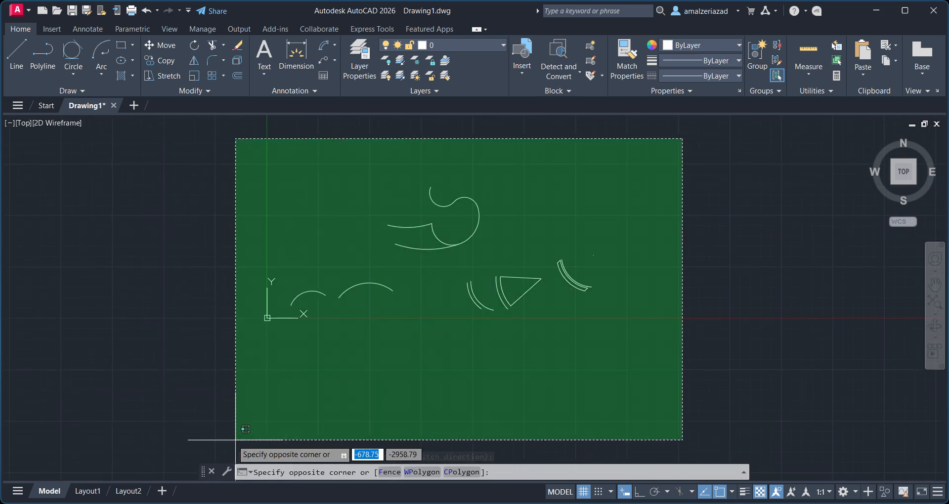
pyautogui.click(236, 440)
pyautogui.press('Delete')
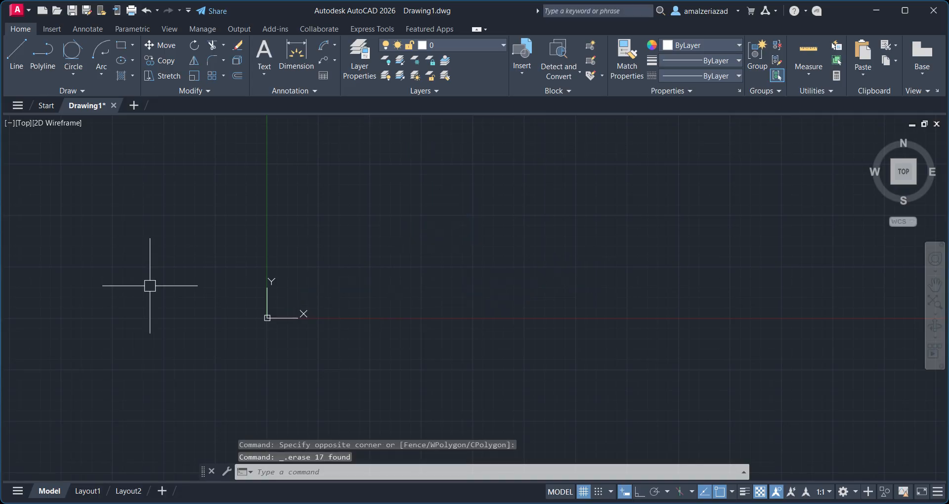
# Draw a rectangle by picking its two opposite corners.
pyautogui.click(134, 44)
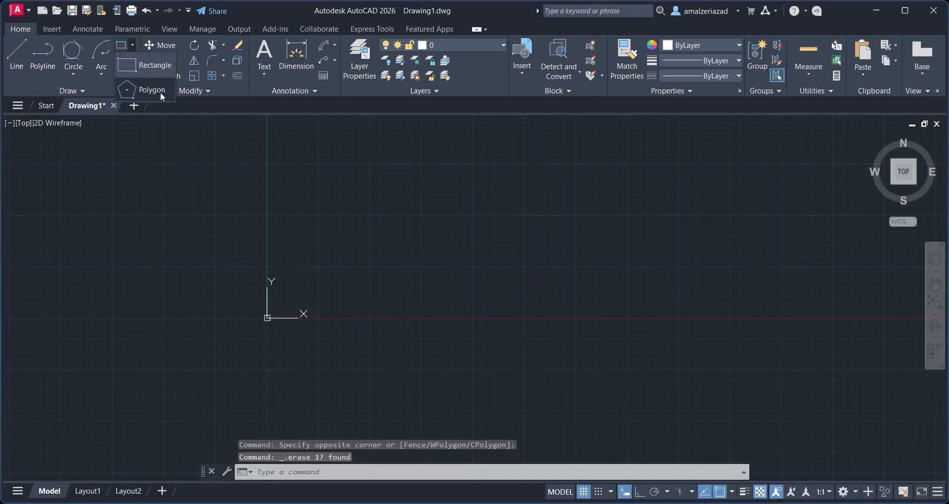
pyautogui.click(155, 66)
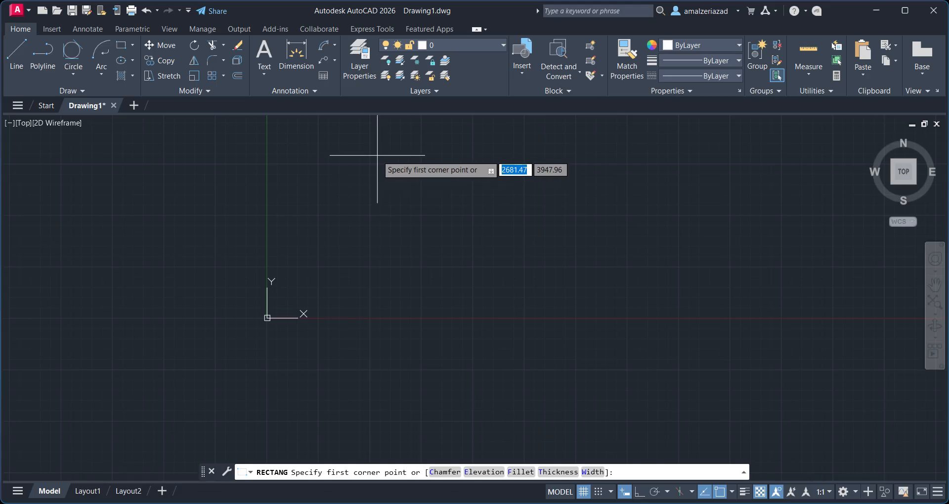
pyautogui.scroll(4, 322, 206)
pyautogui.click(356, 163)
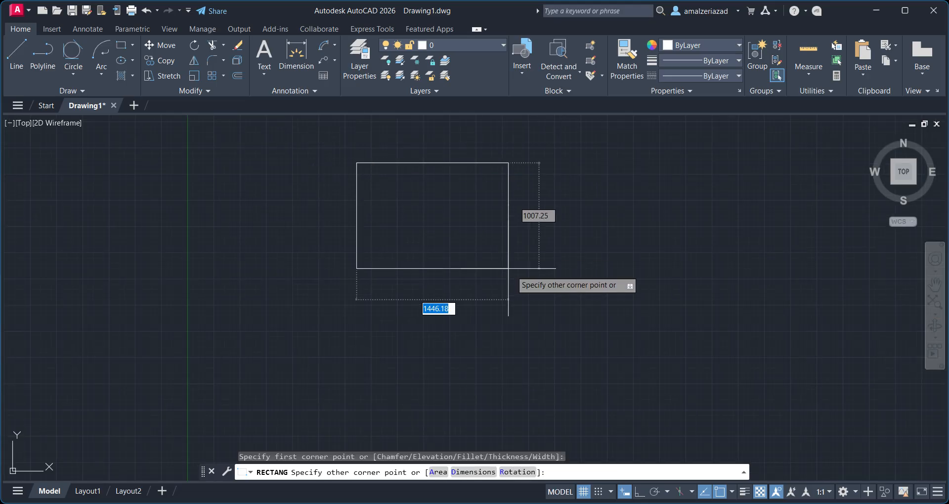
pyautogui.click(578, 311)
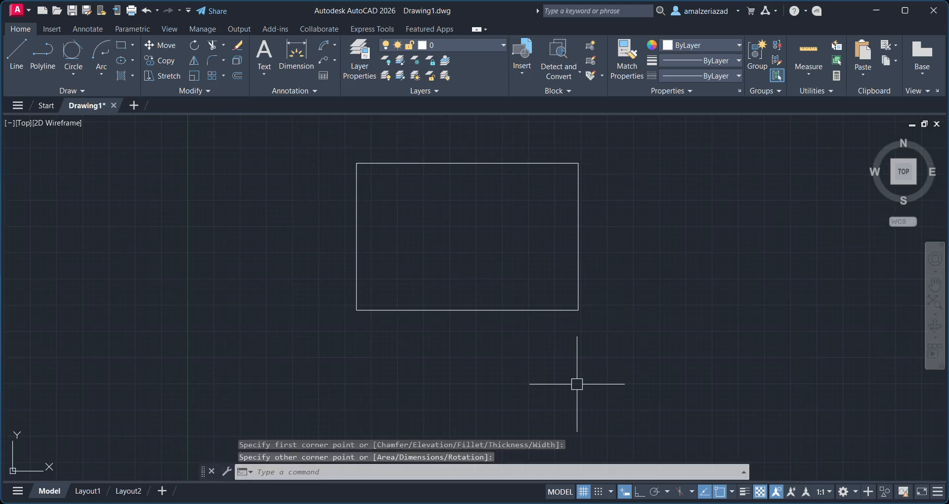
# Delete the rectangle.
pyautogui.click(613, 185)
pyautogui.click(483, 266)
pyautogui.press('Delete')
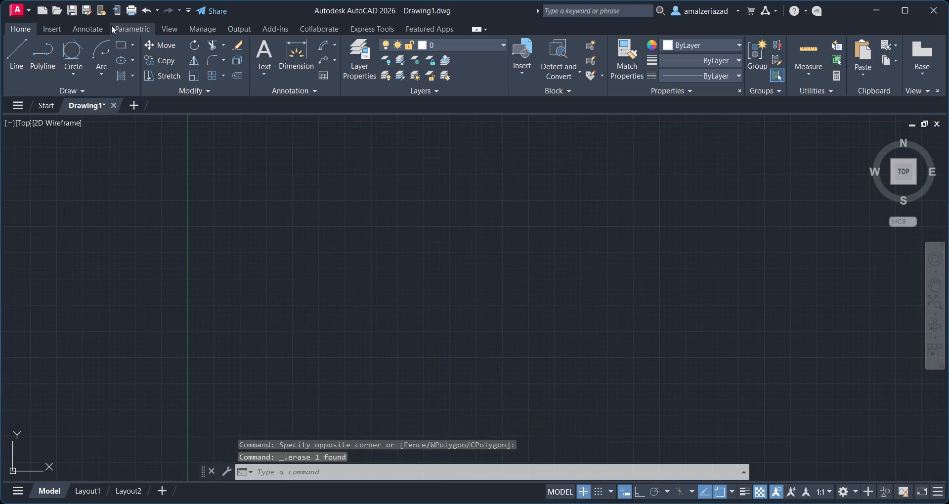
# Draw a rectangle 500 wide and 300 high from a picked first corner.
pyautogui.click(121, 45)
pyautogui.scroll(3, 341, 257)
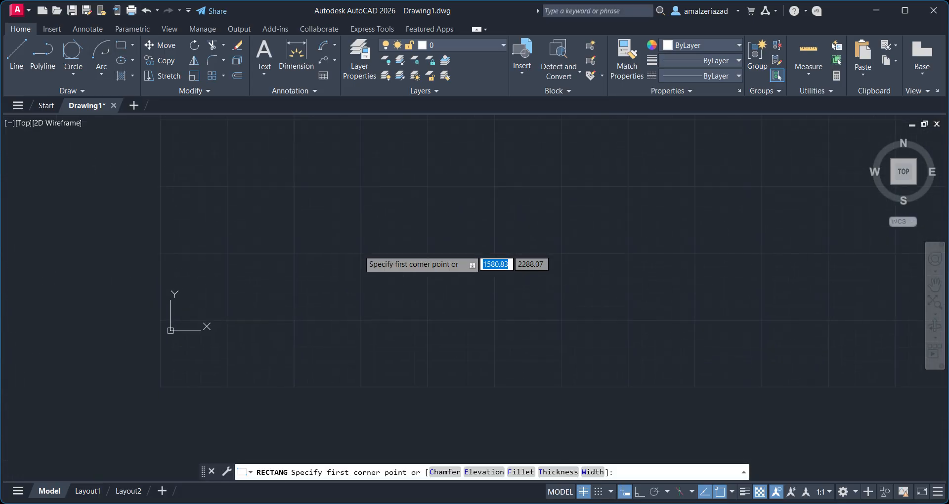
pyautogui.click(311, 187)
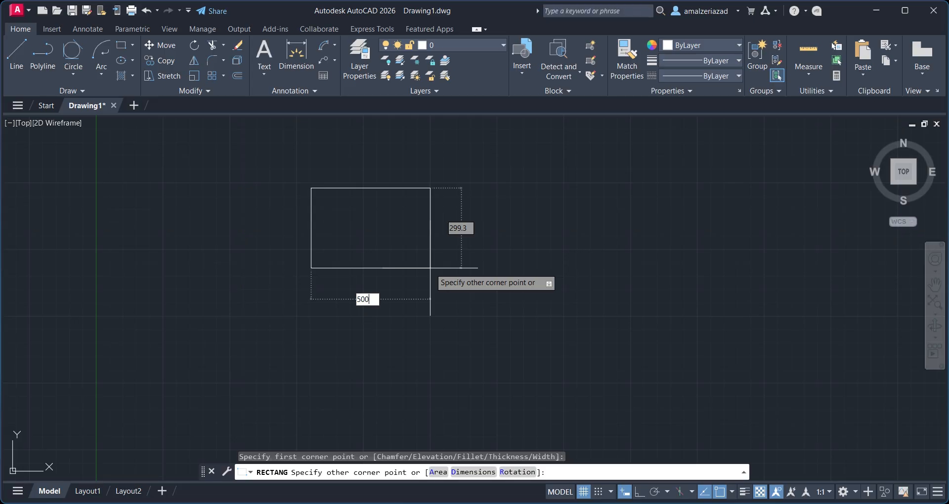
pyautogui.press('Tab')
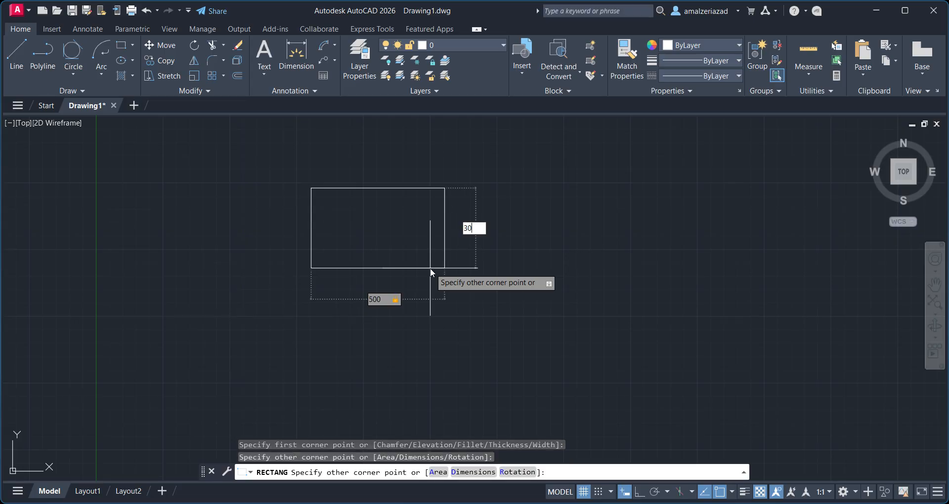
pyautogui.press('Return')
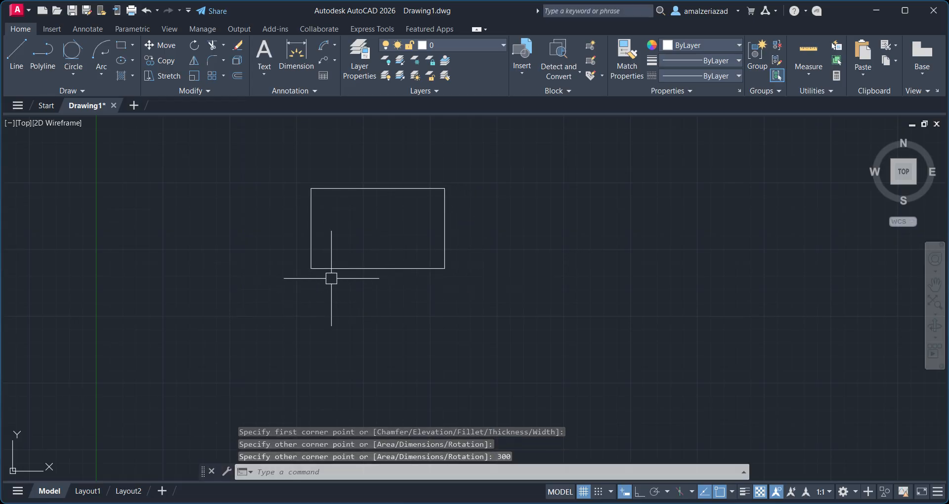
# Start the Polygon command to draw a polygon in the empty area beside the rectangle.
pyautogui.click(133, 46)
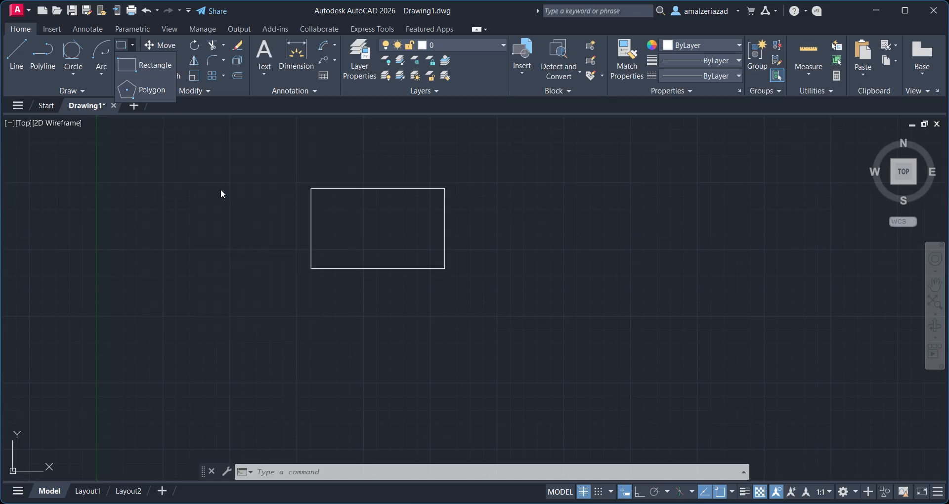
pyautogui.moveTo(505, 213); pyautogui.dragTo(370, 238, button='middle')
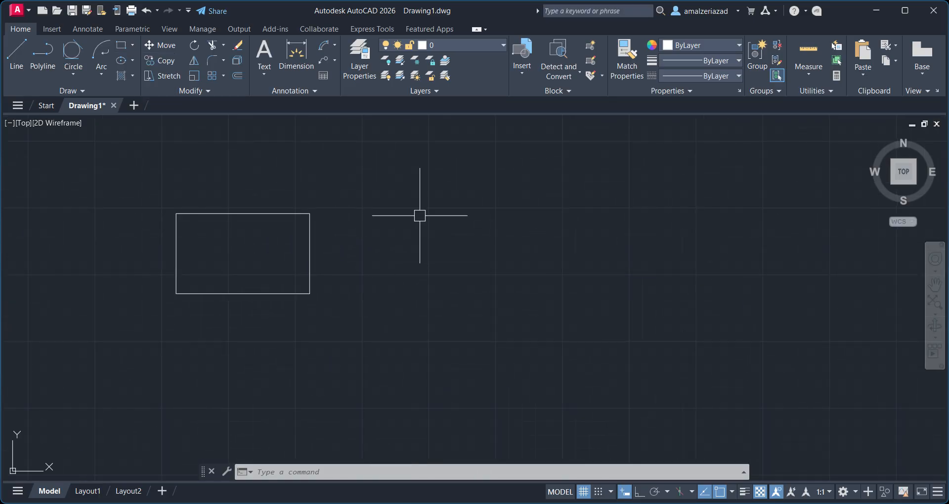
pyautogui.click(132, 46)
pyautogui.click(144, 91)
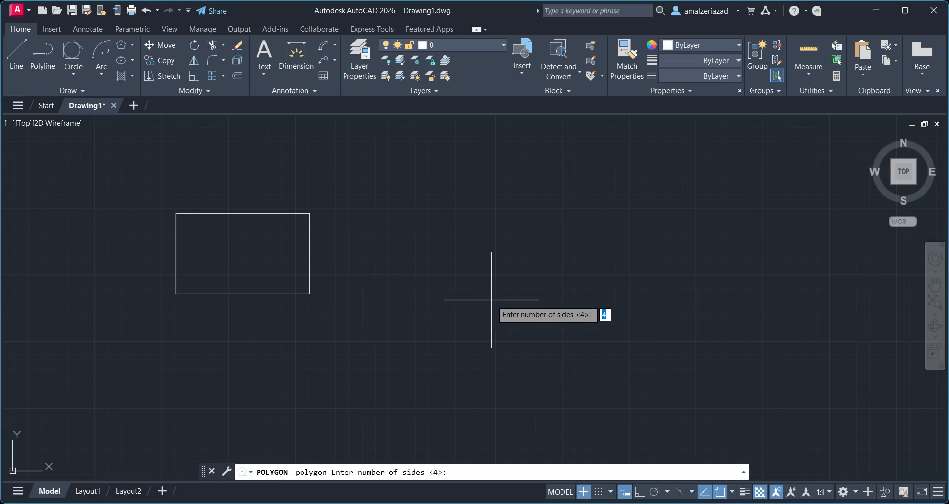
pyautogui.scroll(2, 486, 247)
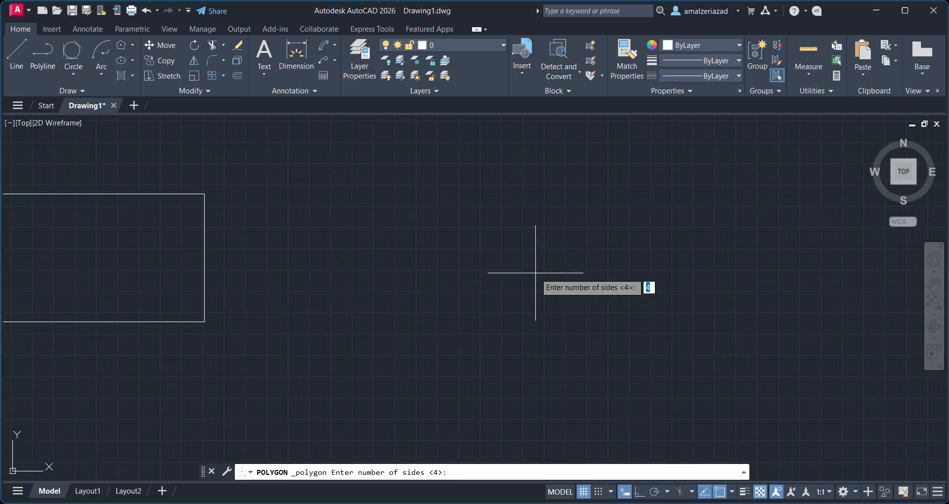
pyautogui.scroll(3, 536, 276)
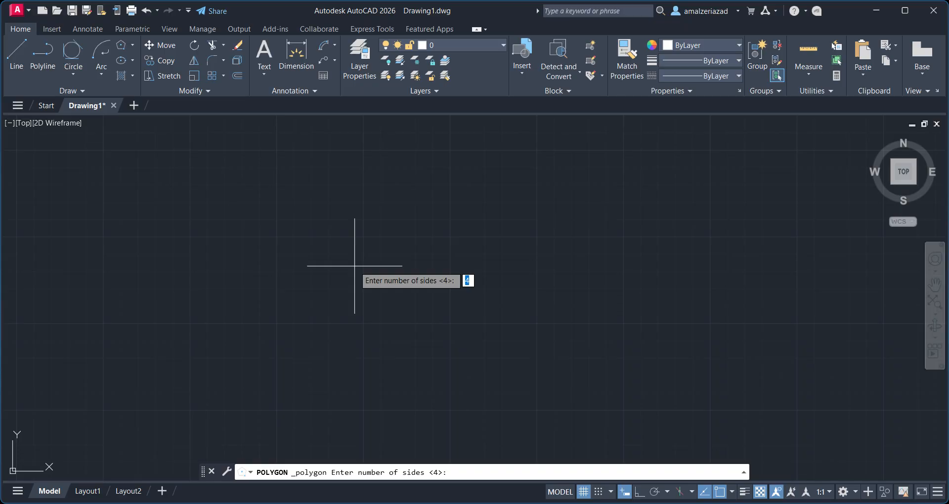
pyautogui.write('6')
pyautogui.press('Return')
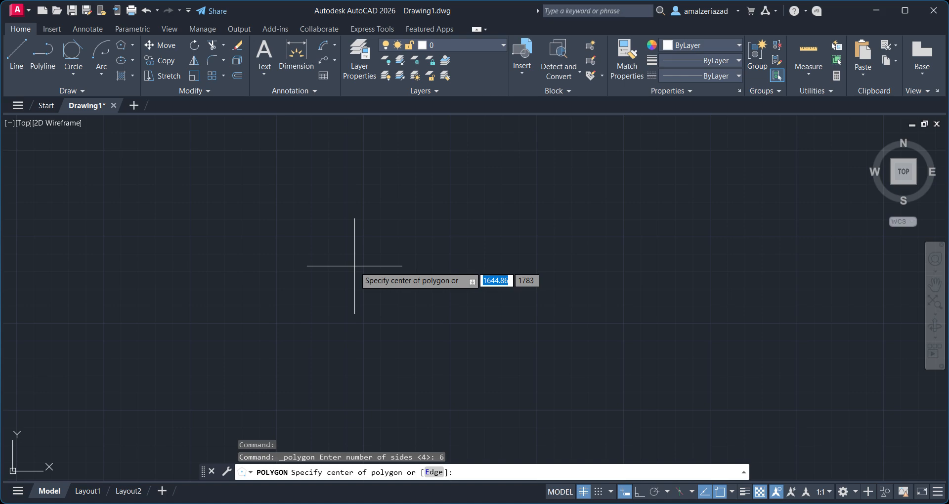
pyautogui.click(432, 258)
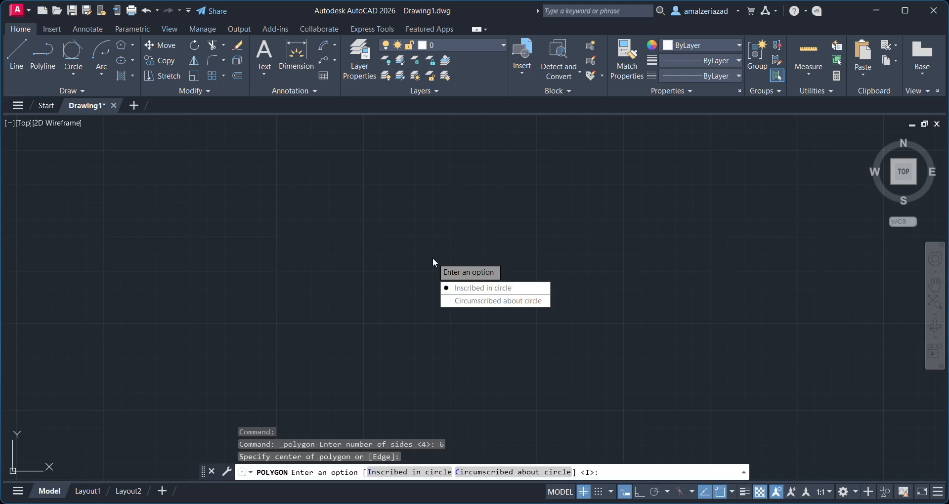
pyautogui.press('Escape')
# Draw a circle with radius 50 in the empty area of the drawing.
pyautogui.click(73, 73)
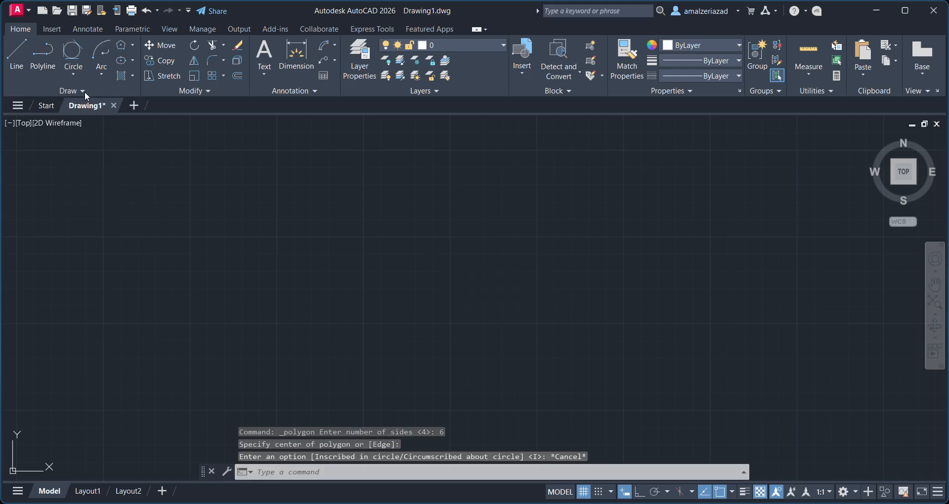
pyautogui.click(429, 239)
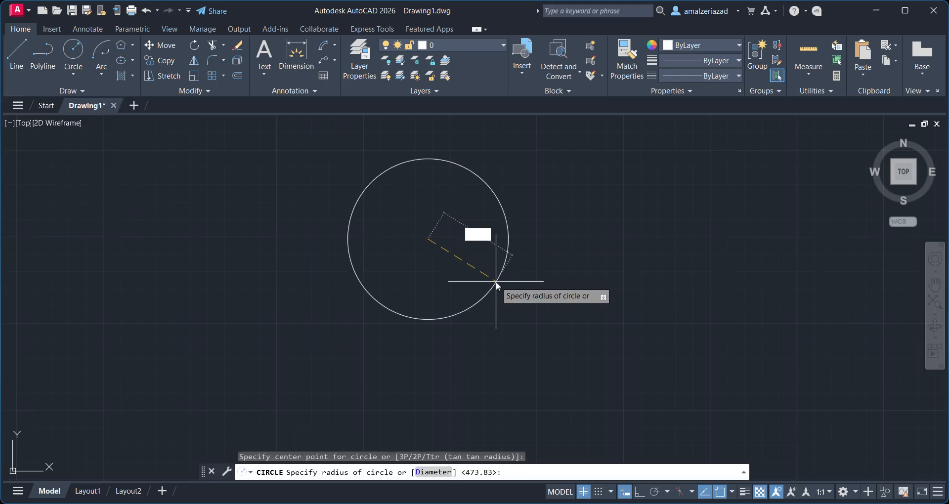
pyautogui.write('50')
pyautogui.press('Return')
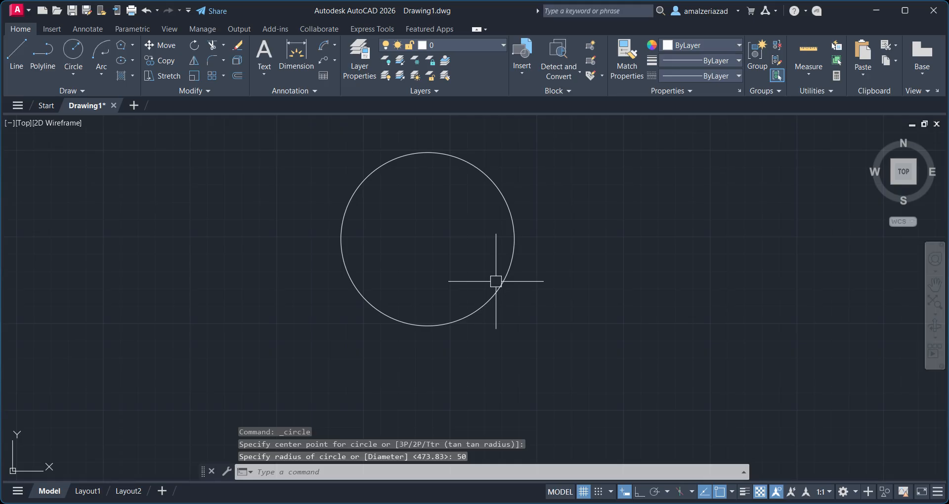
# Draw a second circle with radius 50 to the right of the first one.
pyautogui.moveTo(496, 282); pyautogui.dragTo(341, 289, button='middle')
pyautogui.press('Return')
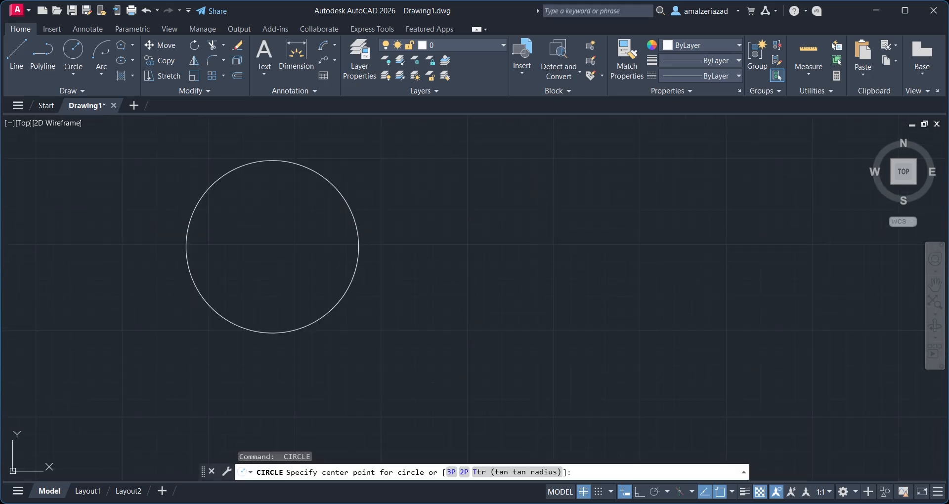
pyautogui.click(620, 231)
pyautogui.write('50')
pyautogui.press('Return')
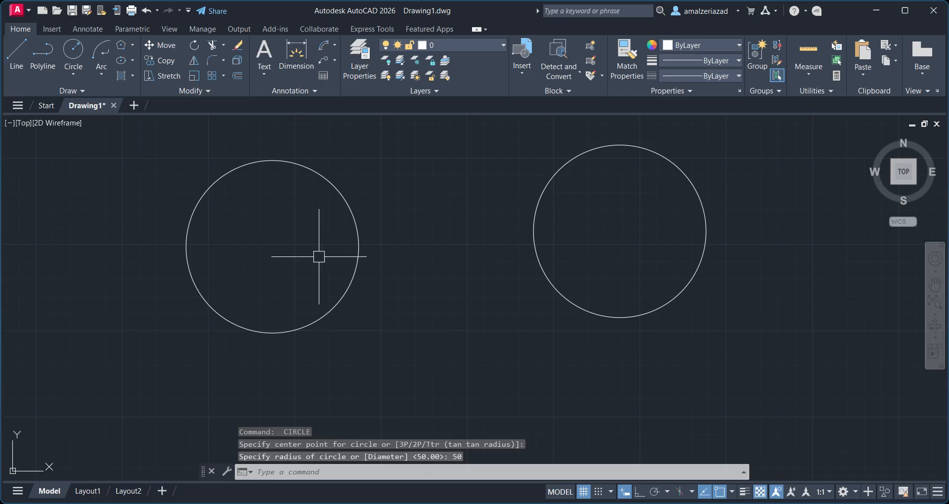
# Draw a six-sided polygon inscribed in the left circle, centred on it with radius 50.
pyautogui.moveTo(357, 238); pyautogui.dragTo(393, 256, button='middle')
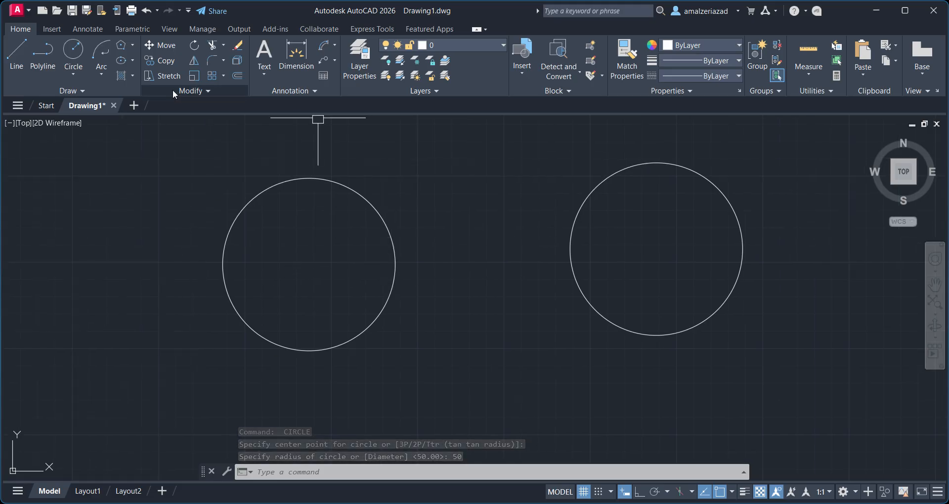
pyautogui.click(124, 43)
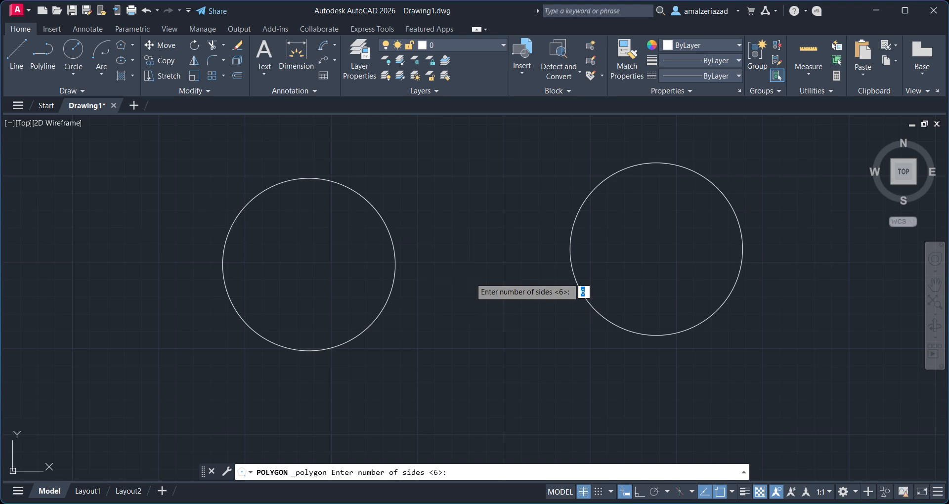
pyautogui.press('Return')
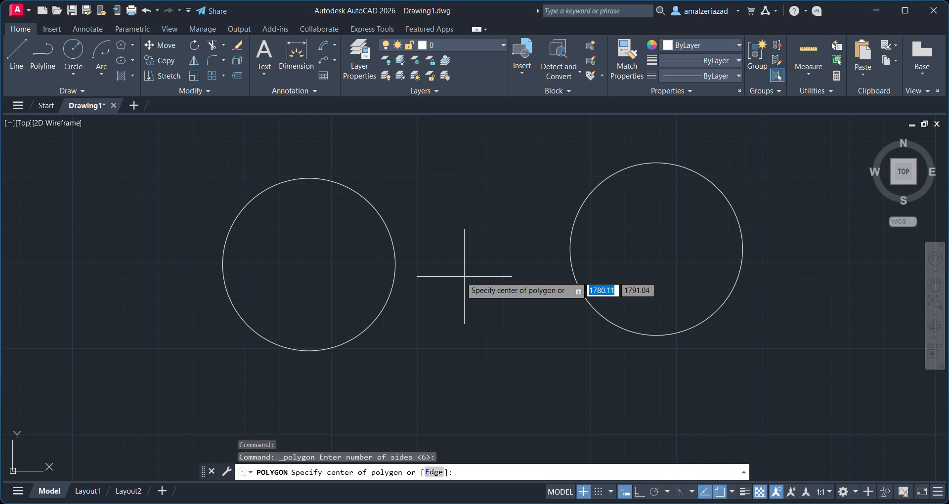
pyautogui.click(309, 264)
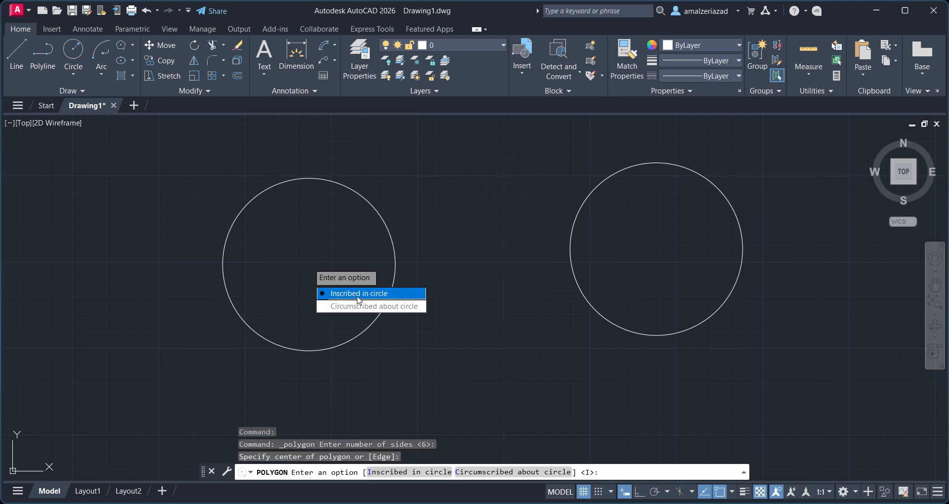
pyautogui.press('Return')
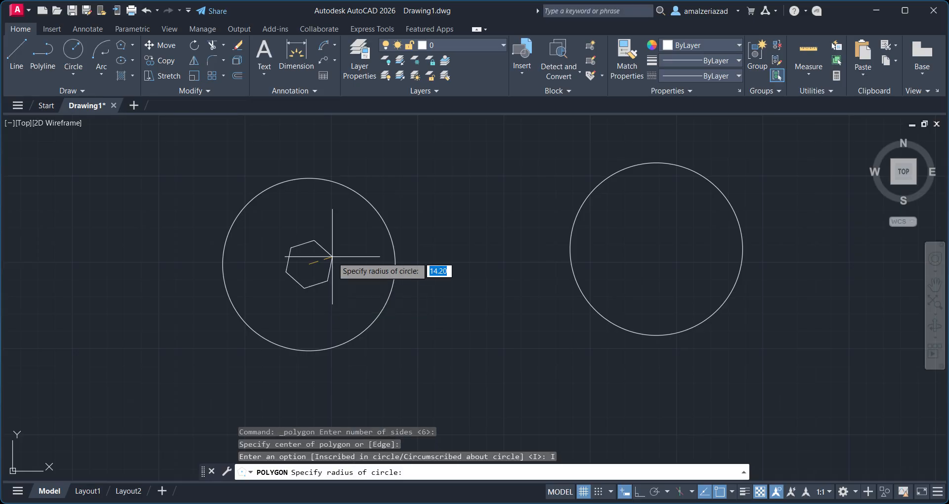
pyautogui.write('50')
pyautogui.press('Return')
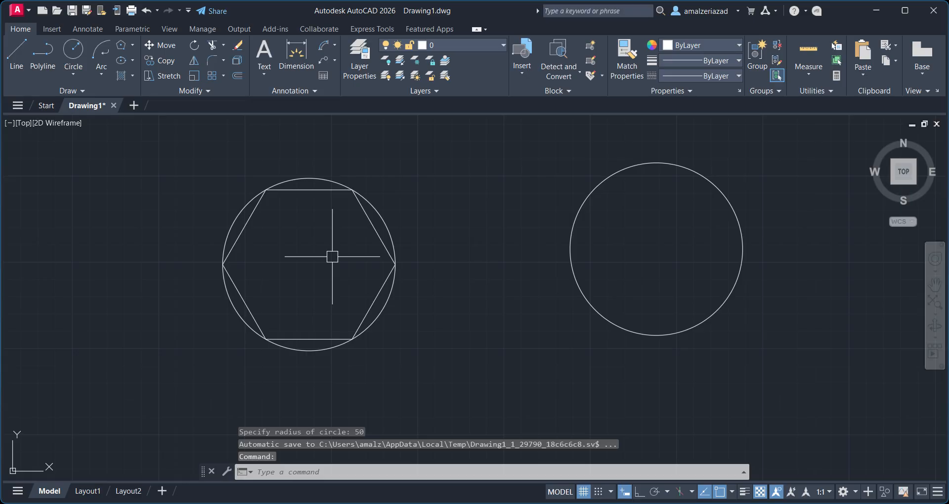
# Draw a six-sided polygon circumscribed about the right circle, centred on it with radius 50.
pyautogui.press('Return')
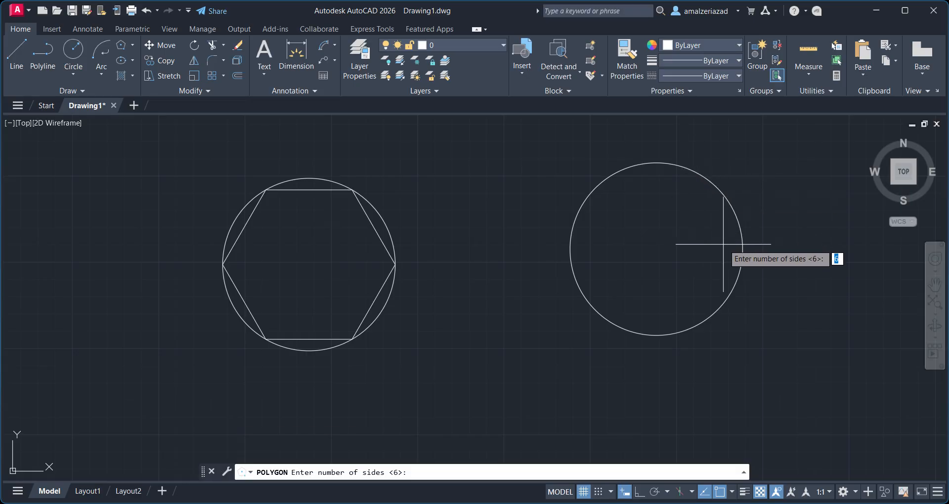
pyautogui.press('Return')
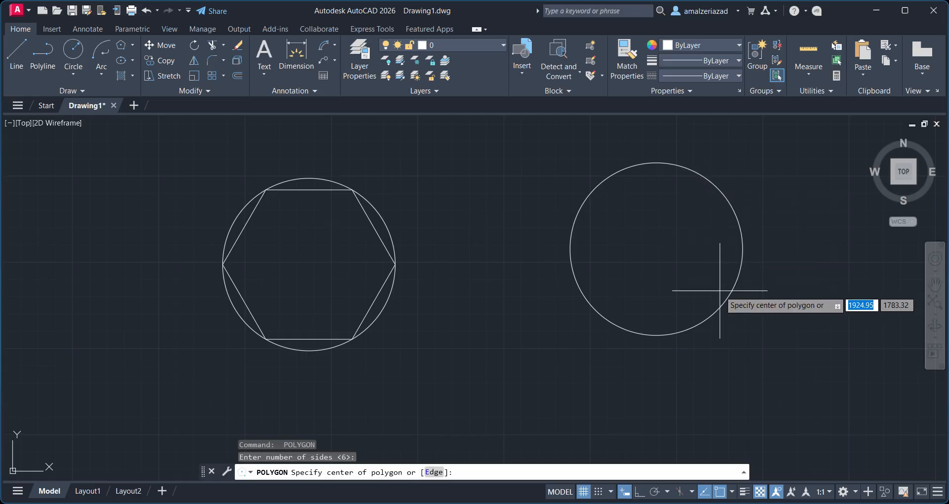
pyautogui.click(656, 249)
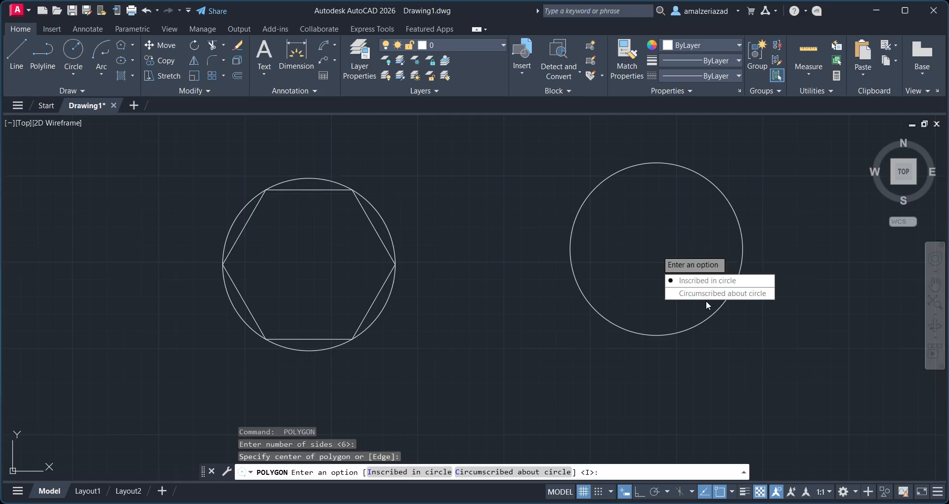
pyautogui.click(712, 295)
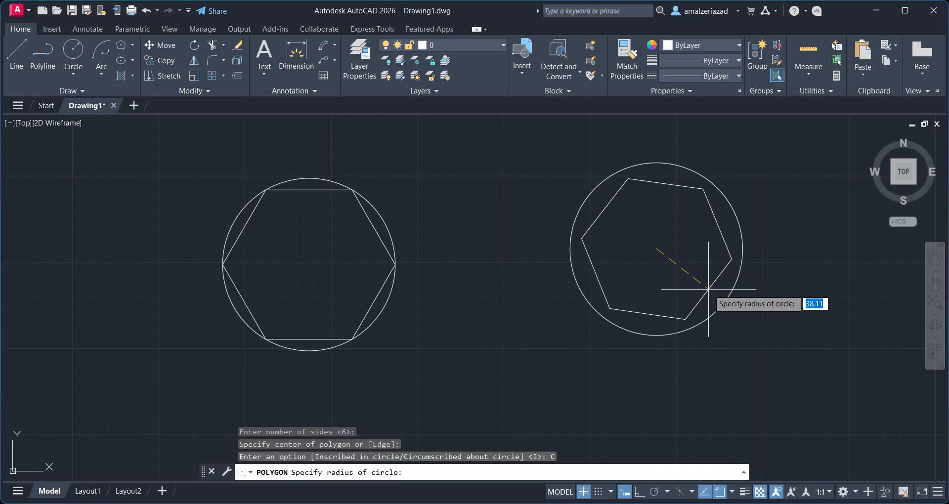
pyautogui.write('50')
pyautogui.press('Return')
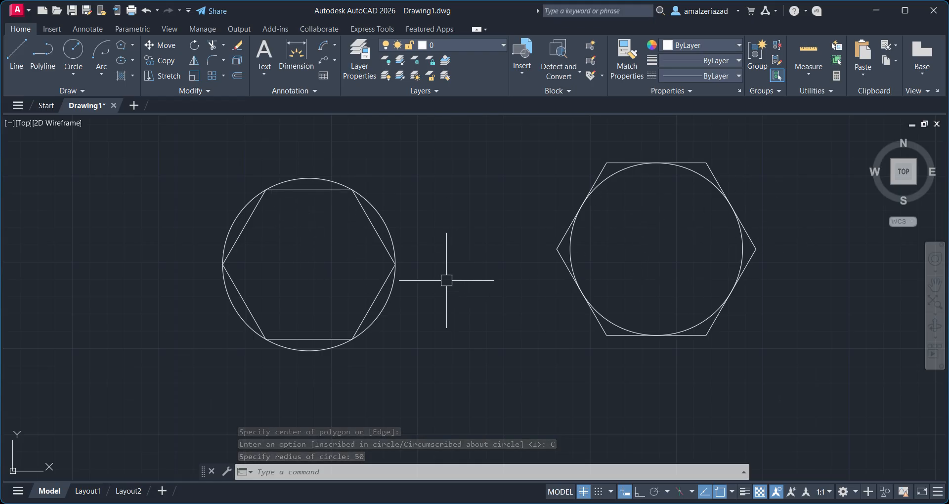
pyautogui.click(317, 190)
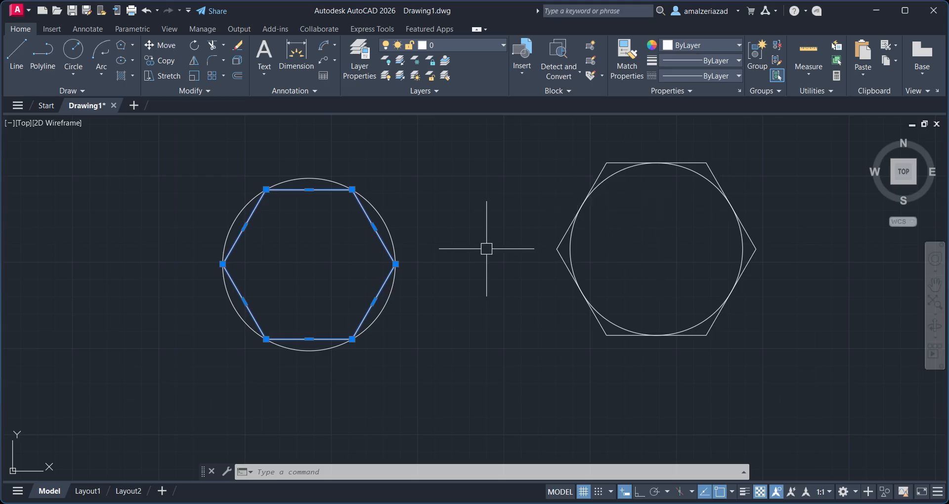
pyautogui.press('Escape')
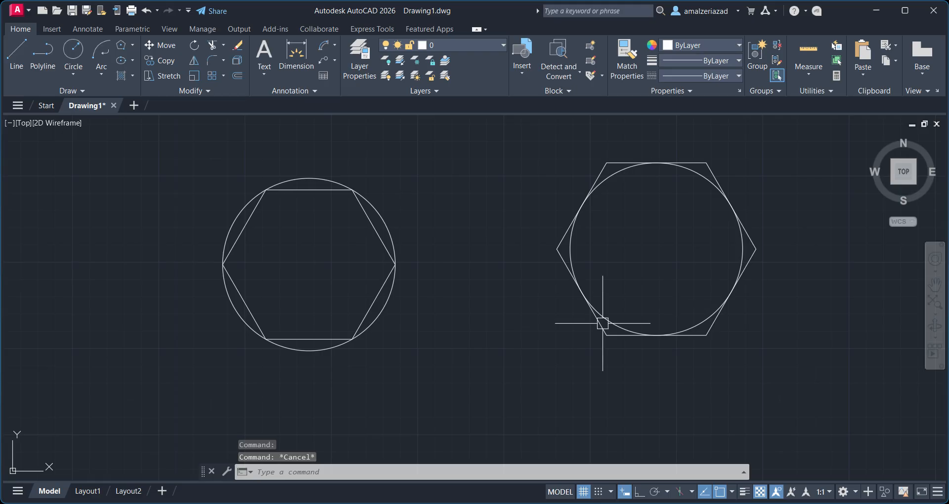
# Add a linear dimension to the bottom edge of the inscribed hexagon, placing it below the edge.
pyautogui.moveTo(603, 323)
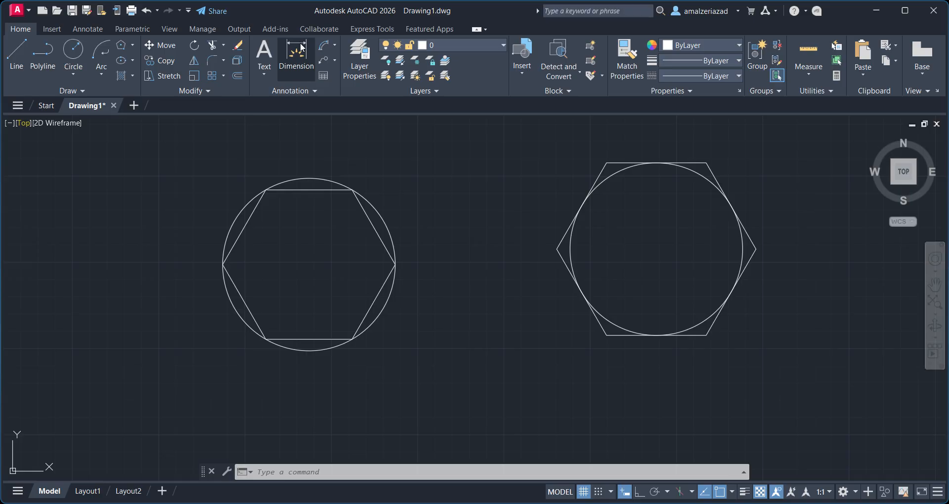
pyautogui.click(334, 45)
pyautogui.click(339, 64)
pyautogui.scroll(4, 257, 350)
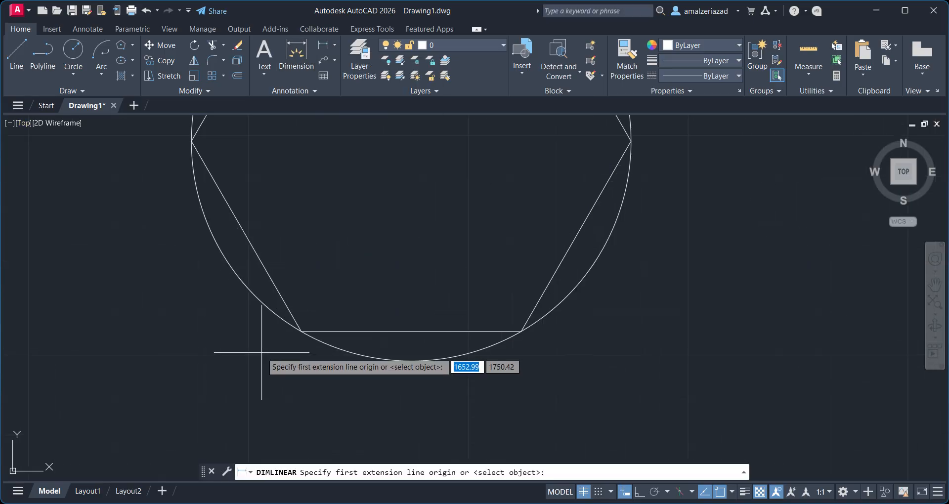
pyautogui.click(301, 331)
pyautogui.click(521, 332)
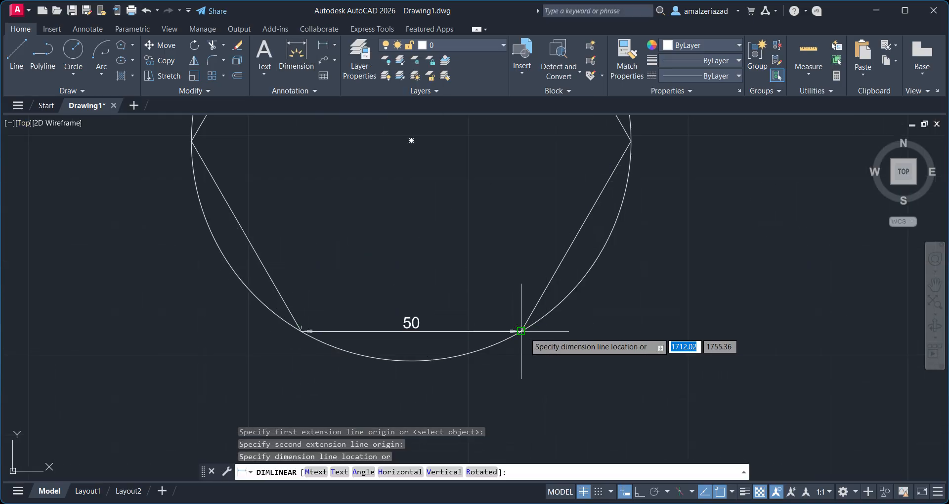
pyautogui.click(460, 408)
# Add a linear dimension to the bottom edge of the circumscribed hexagon, placing it below the edge.
pyautogui.scroll(-4, 515, 409)
pyautogui.moveTo(514, 409); pyautogui.dragTo(438, 346, button='middle')
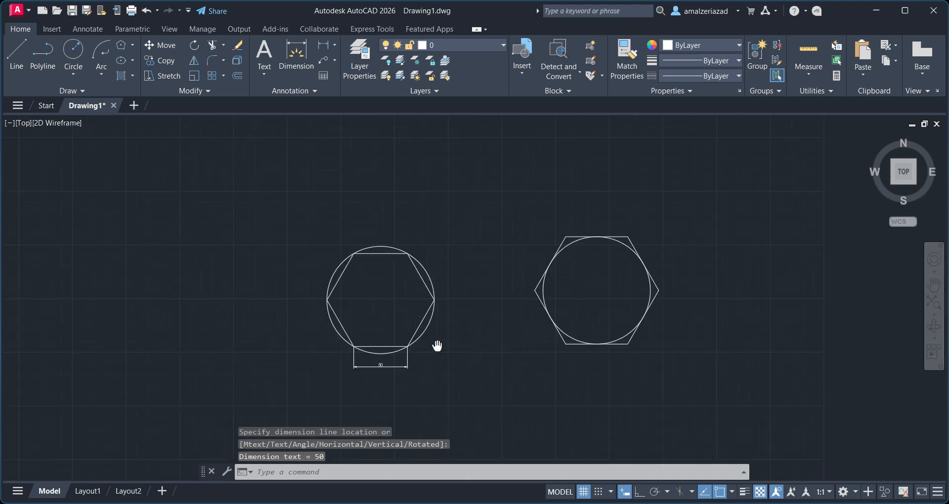
pyautogui.scroll(4, 438, 346)
pyautogui.press('Return')
pyautogui.click(395, 364)
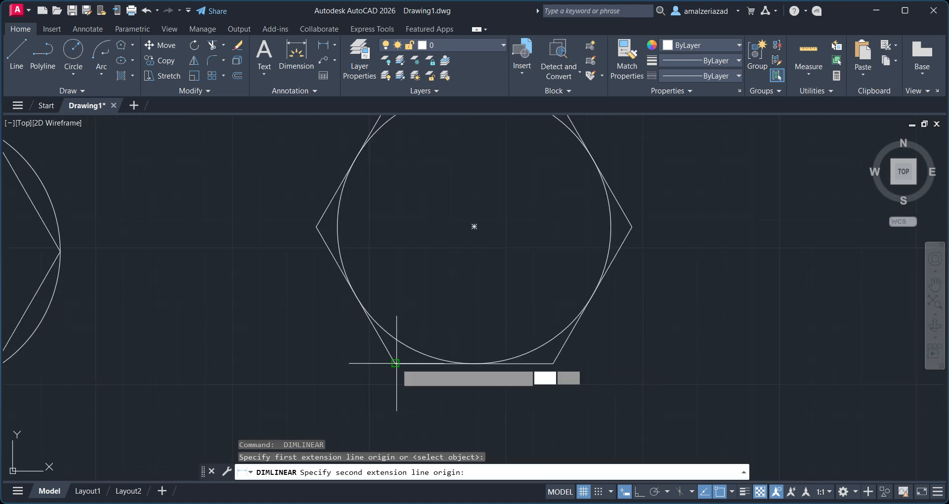
pyautogui.click(553, 364)
pyautogui.click(482, 402)
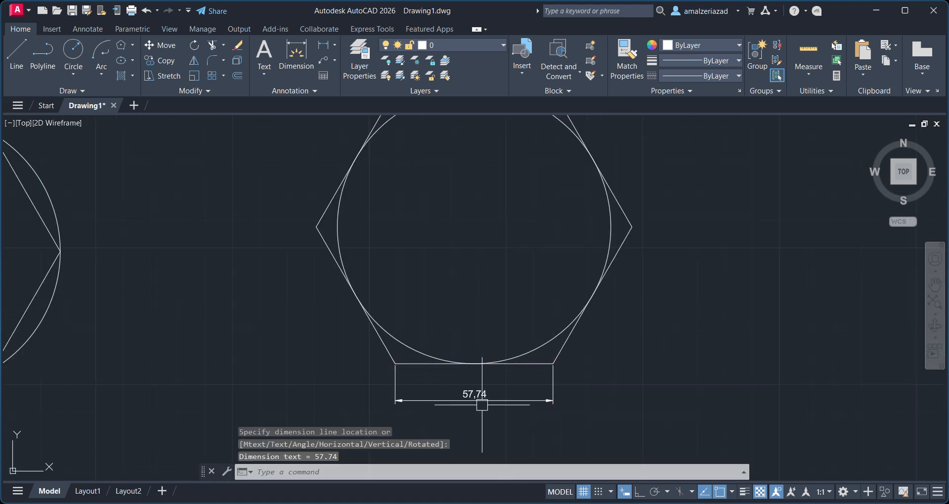
# Draw a six-sided polygon by the Edge method, with Ortho on and a horizontal edge 20 long, right of the hexagons.
pyautogui.scroll(-3, 509, 350)
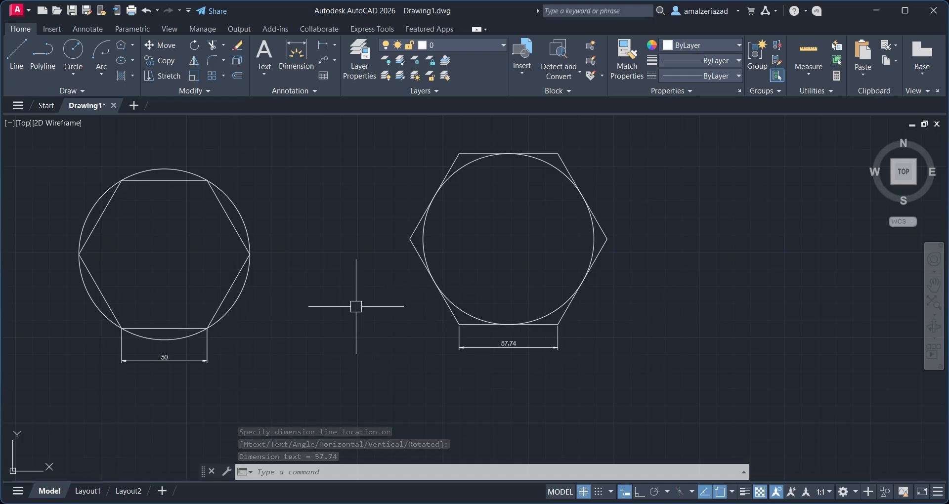
pyautogui.scroll(-2, 355, 305)
pyautogui.moveTo(352, 303); pyautogui.dragTo(497, 292, button='middle')
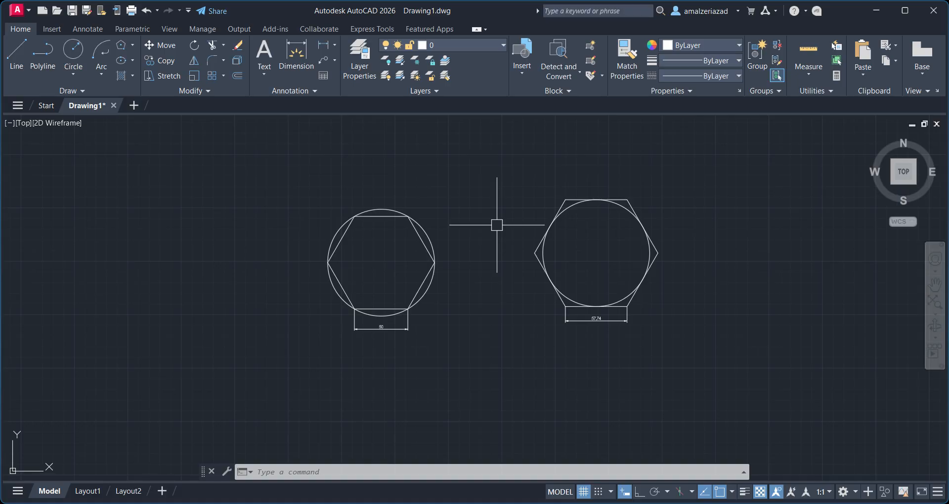
pyautogui.click(121, 47)
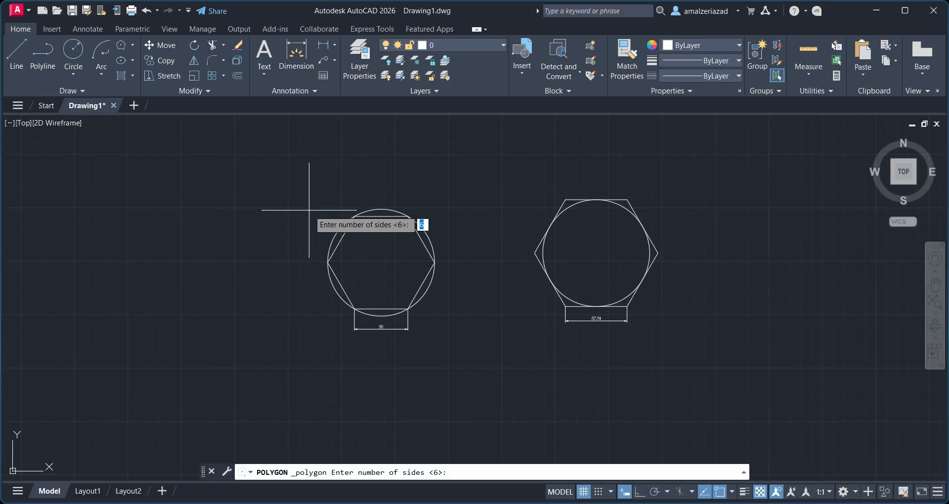
pyautogui.press('Return')
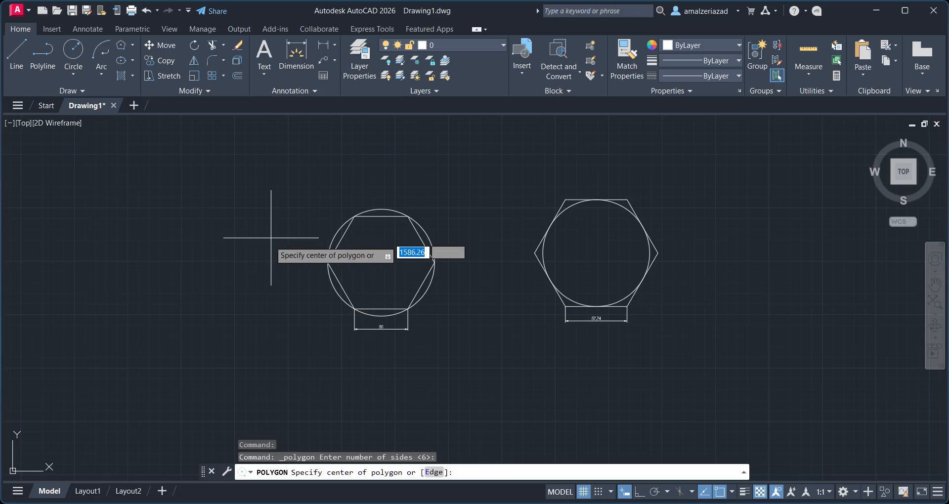
pyautogui.click(433, 474)
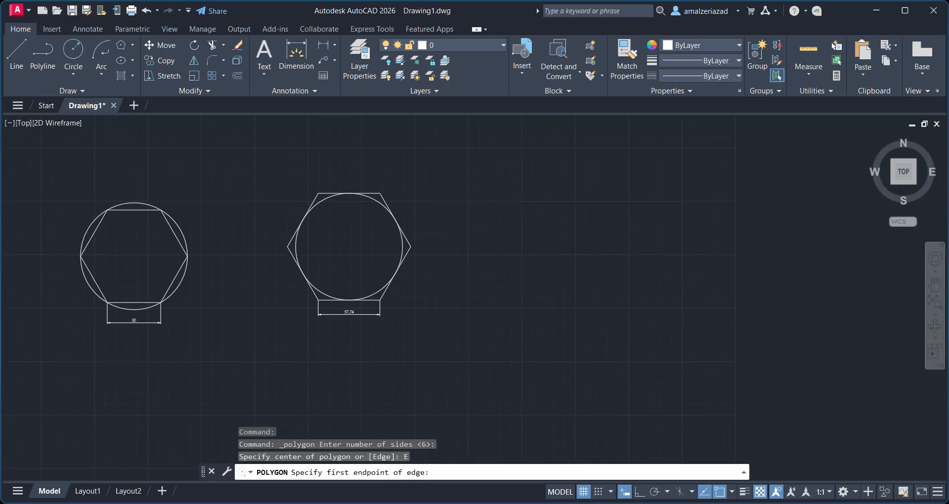
pyautogui.click(588, 282)
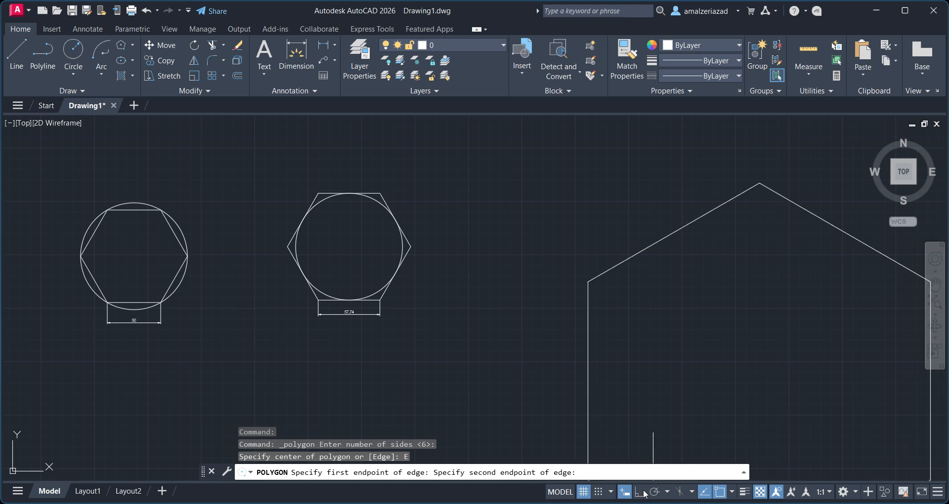
pyautogui.press('F8')
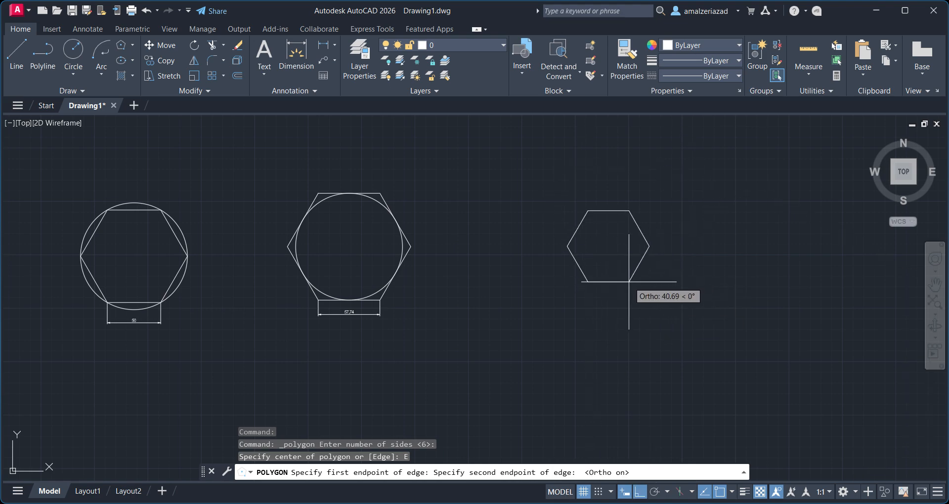
pyautogui.scroll(5, 618, 286)
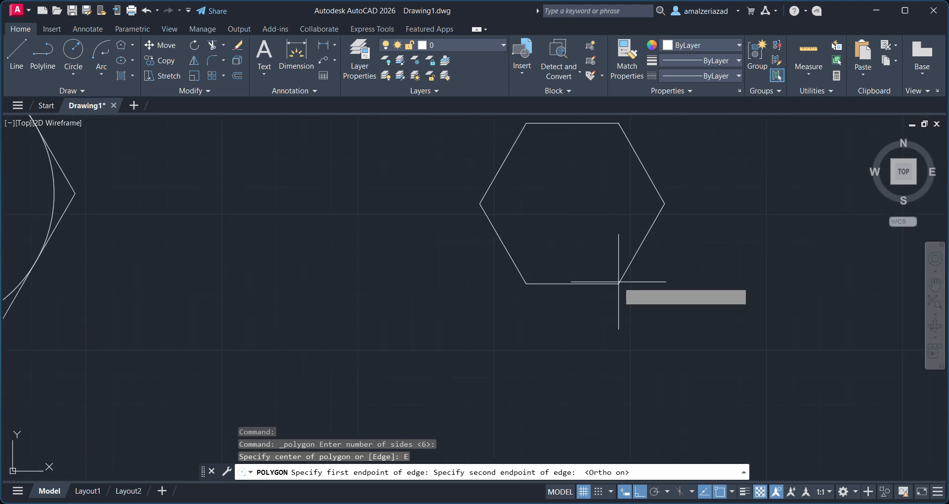
pyautogui.write('20')
pyautogui.press('Return')
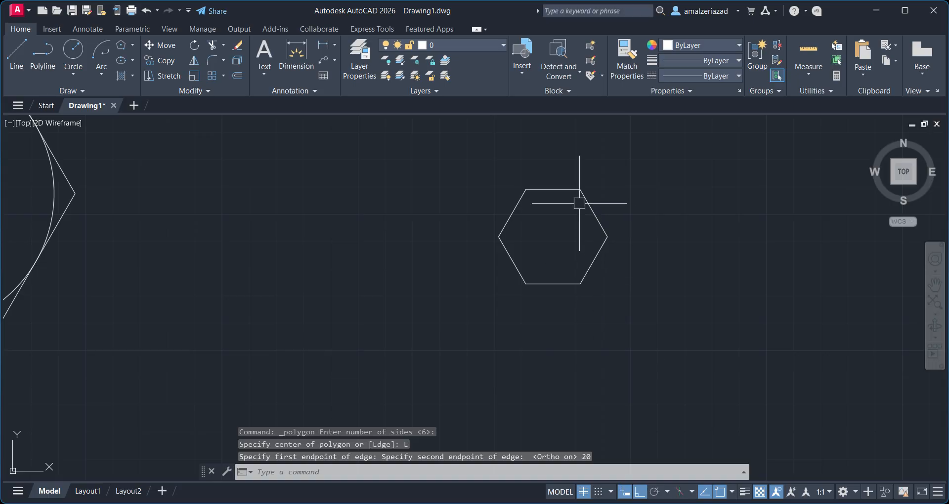
# Draw an ellipse by the Center method above the hexagons, with a horizontal axis endpoint about 223 from the centre and the other axis about 83.
pyautogui.scroll(2, 544, 260)
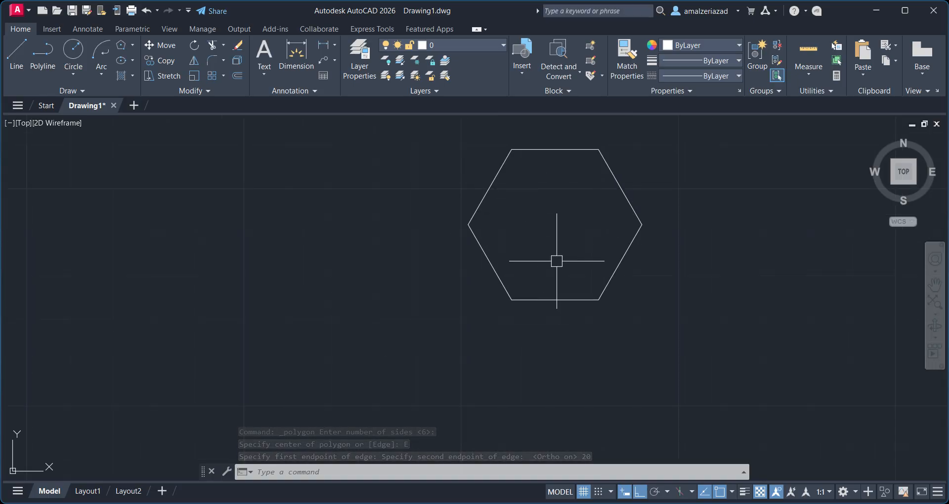
pyautogui.scroll(-4, 557, 261)
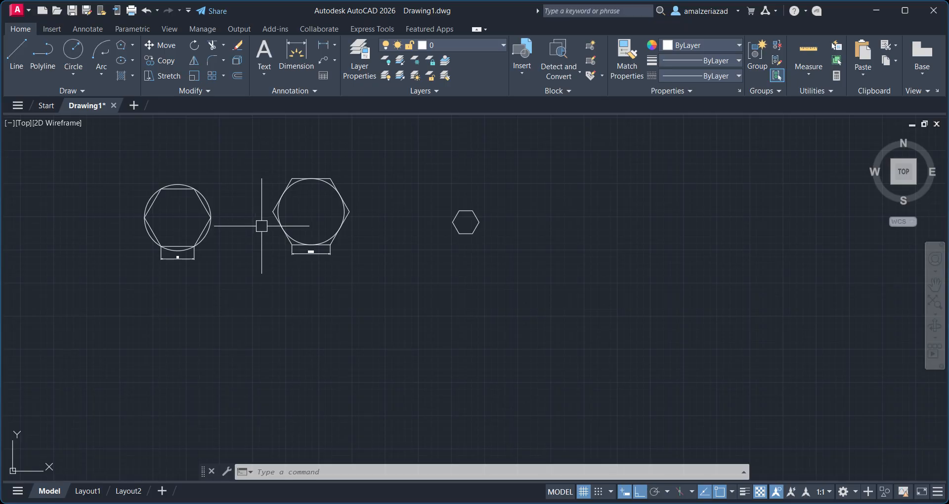
pyautogui.moveTo(262, 226); pyautogui.dragTo(350, 251, button='middle')
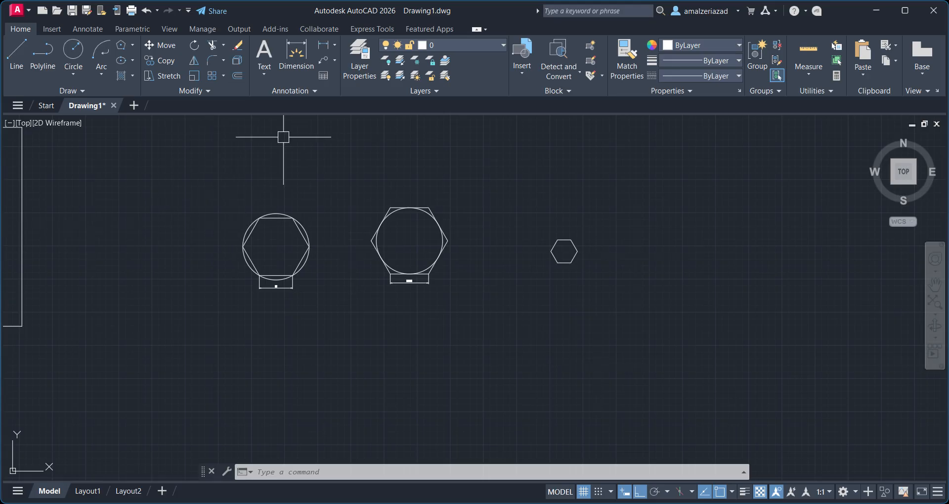
pyautogui.click(131, 60)
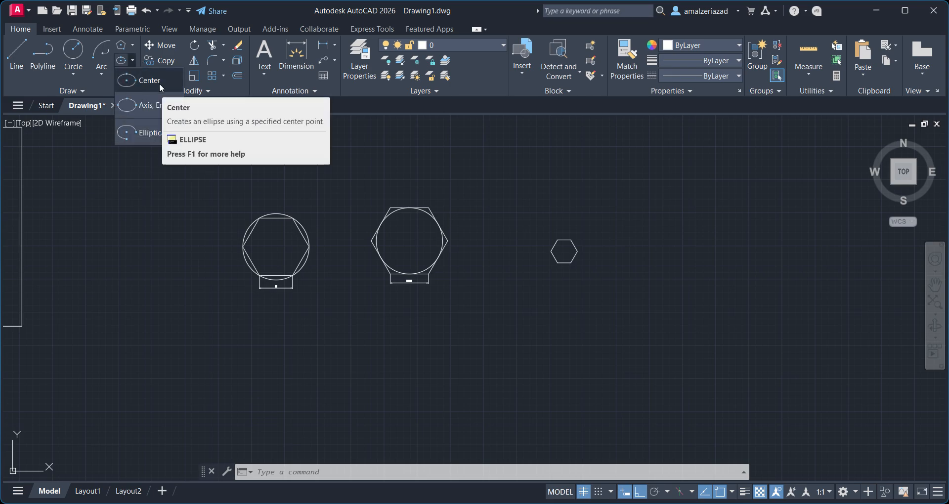
pyautogui.click(159, 80)
pyautogui.moveTo(194, 191); pyautogui.dragTo(223, 339, button='middle')
pyautogui.click(290, 204)
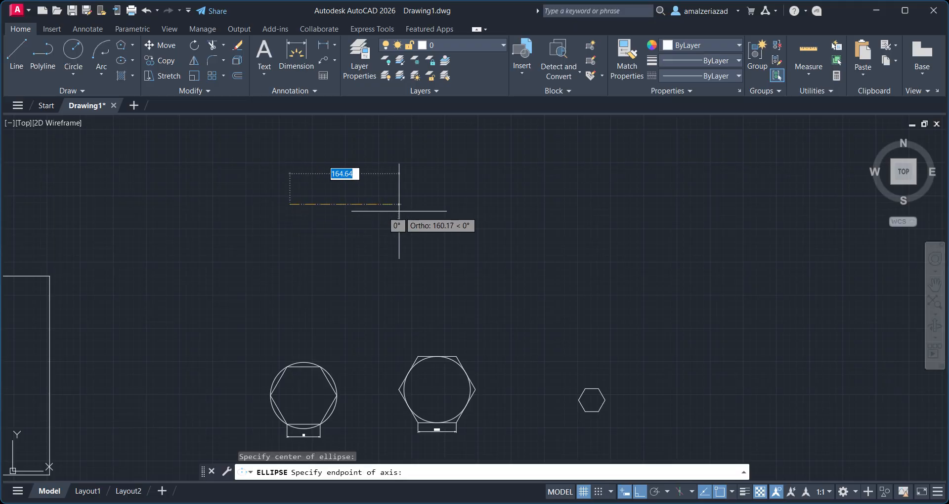
pyautogui.click(438, 198)
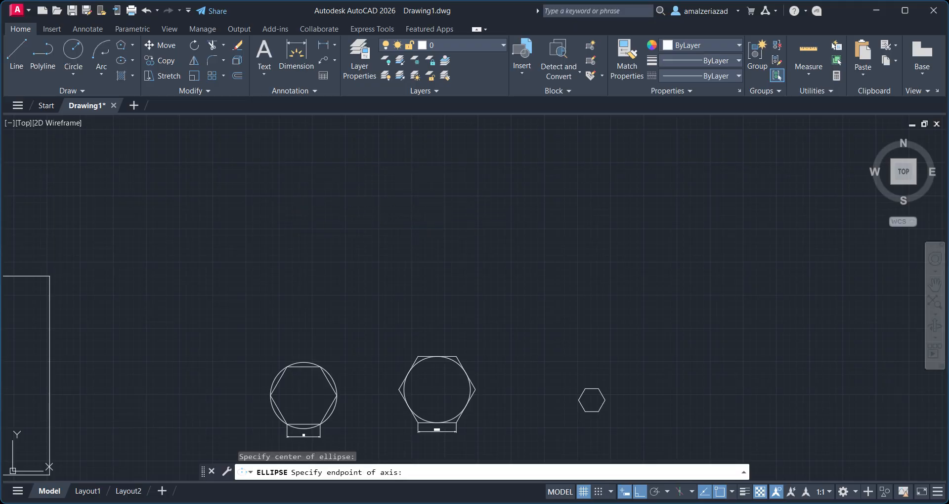
pyautogui.click(285, 260)
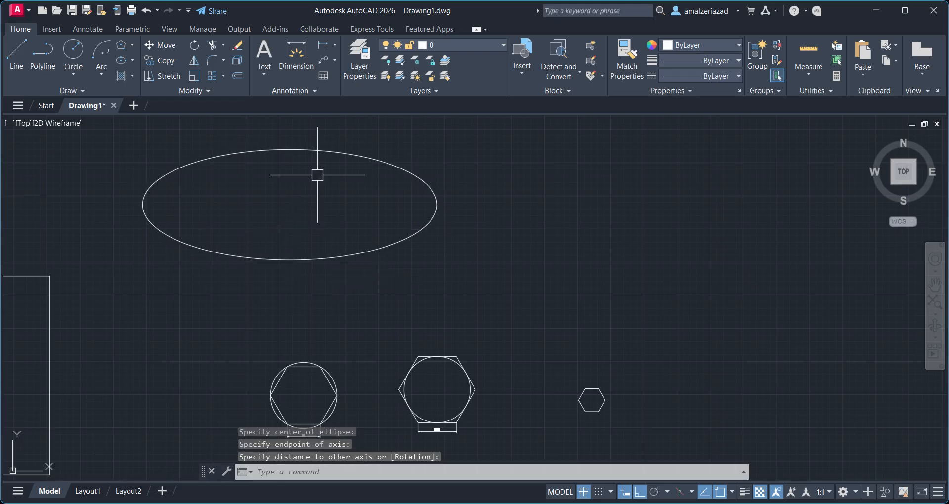
# Draw a second ellipse by the Axis, End method, picking both endpoints of a horizontal axis and then the other axis distance.
pyautogui.click(322, 150)
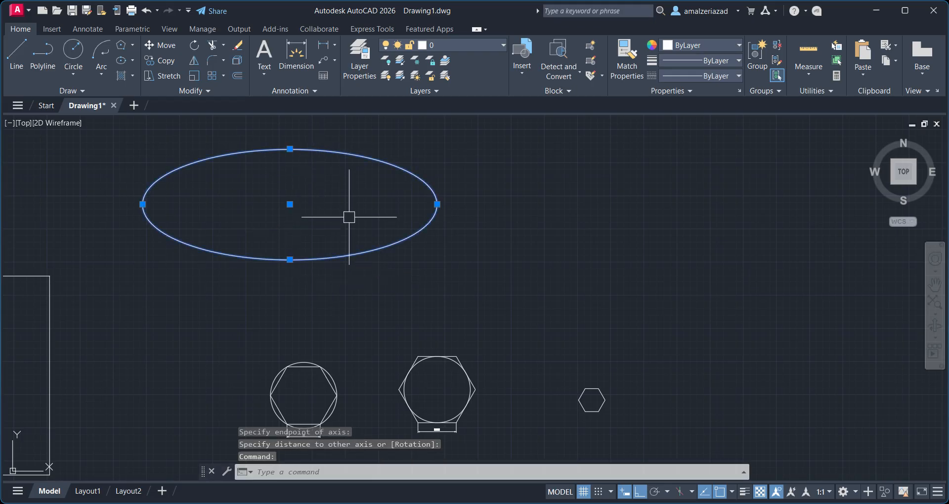
pyautogui.moveTo(521, 263)
pyautogui.mouseDown(button='middle')
pyautogui.moveTo(490, 272)
pyautogui.moveTo(462, 309)
pyautogui.mouseUp(button='middle')
pyautogui.click(133, 59)
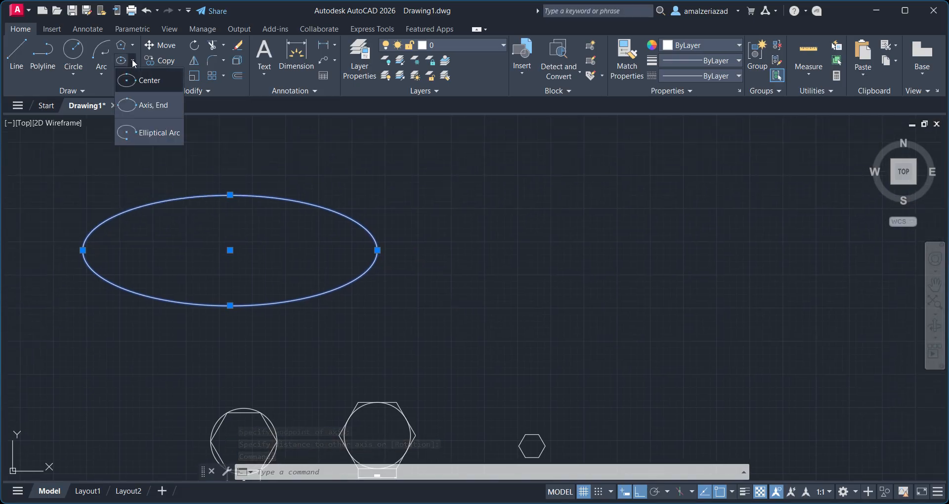
pyautogui.click(150, 112)
pyautogui.moveTo(524, 203); pyautogui.dragTo(296, 247, button='middle')
pyautogui.scroll(-4, 297, 247)
pyautogui.scroll(2, 262, 227)
pyautogui.click(257, 211)
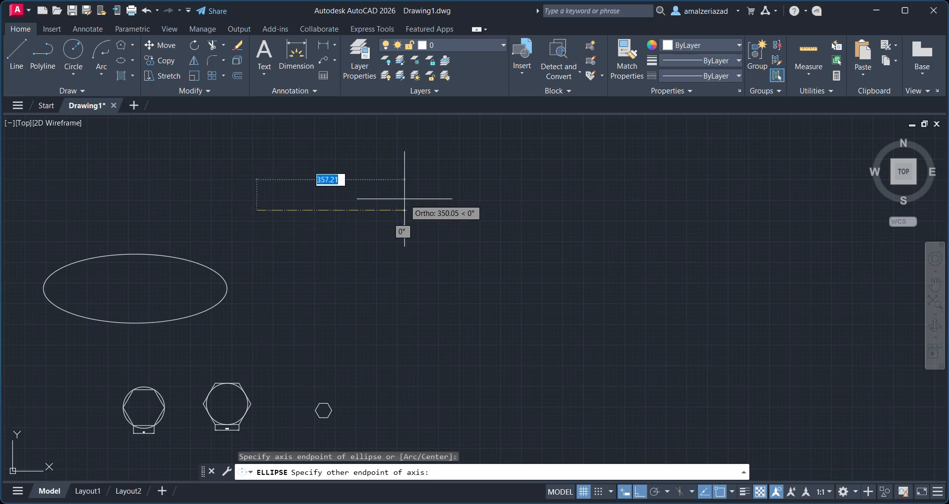
pyautogui.click(417, 210)
pyautogui.click(319, 175)
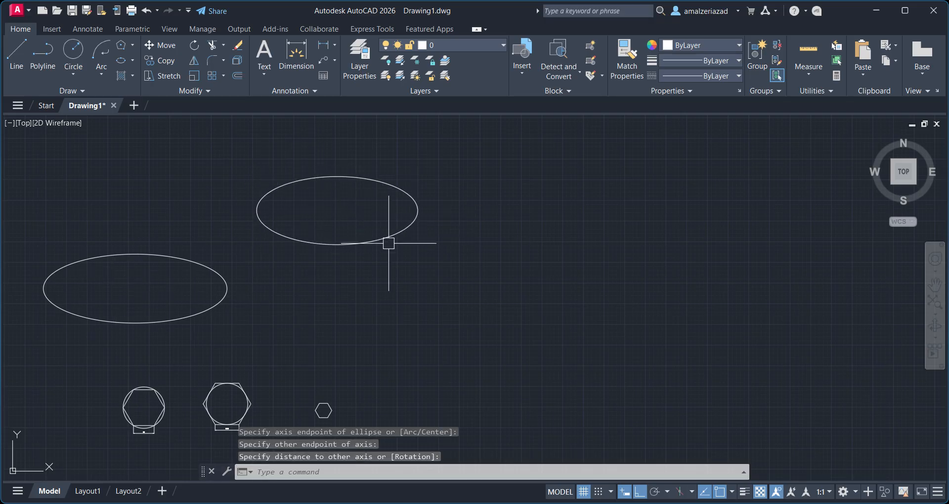
# Draw a small elliptical arc with a horizontal axis and other-axis distance about 49, turning Ortho off to pick the start and end angles.
pyautogui.click(130, 58)
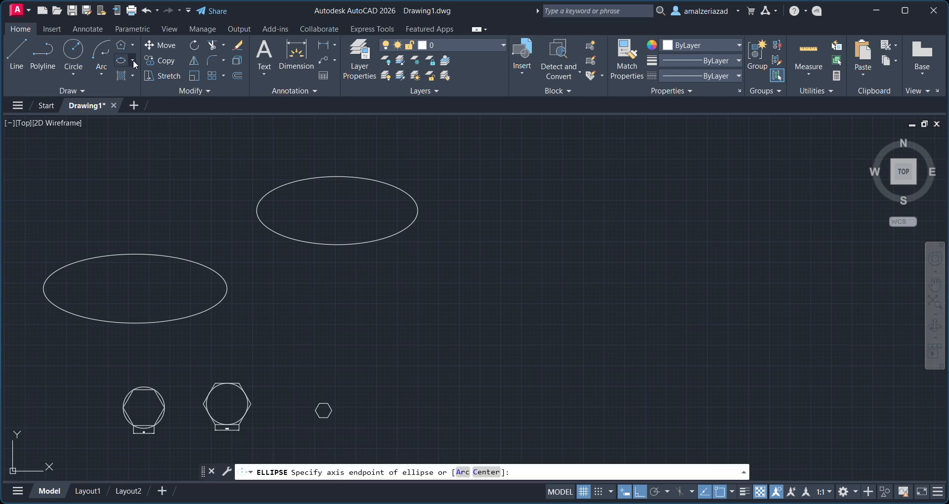
pyautogui.click(132, 61)
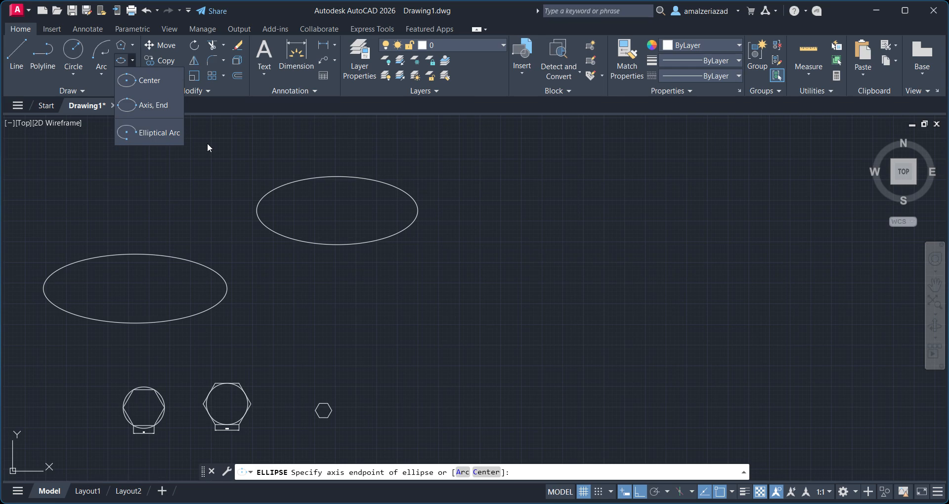
pyautogui.click(166, 135)
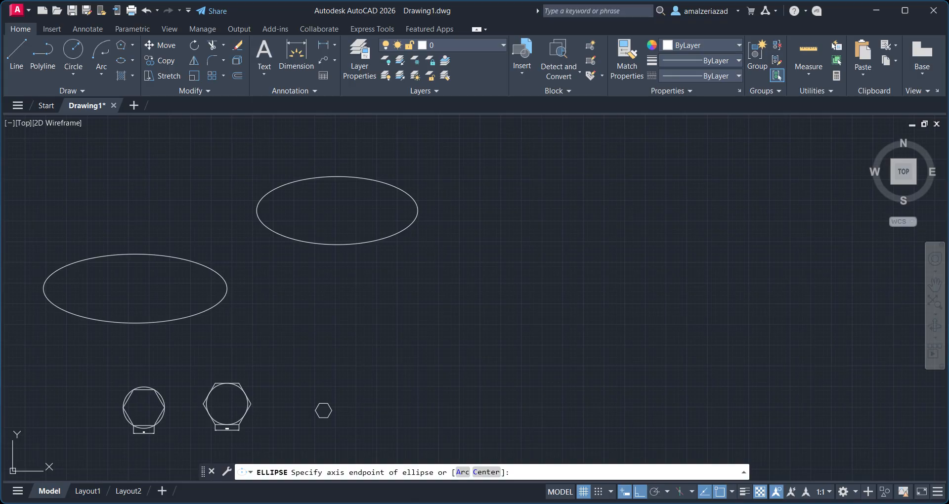
pyautogui.moveTo(497, 221); pyautogui.dragTo(330, 242, button='middle')
pyautogui.click(325, 243)
pyautogui.click(389, 246)
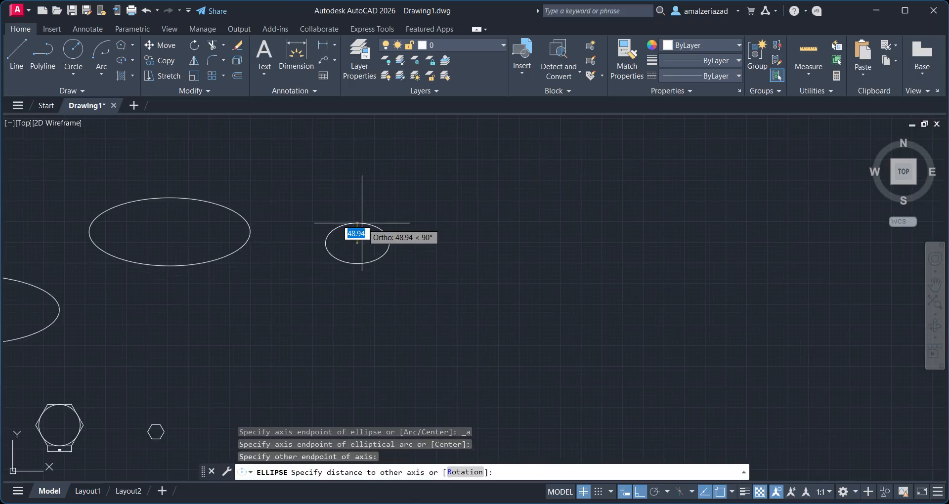
pyautogui.click(361, 230)
pyautogui.click(403, 212)
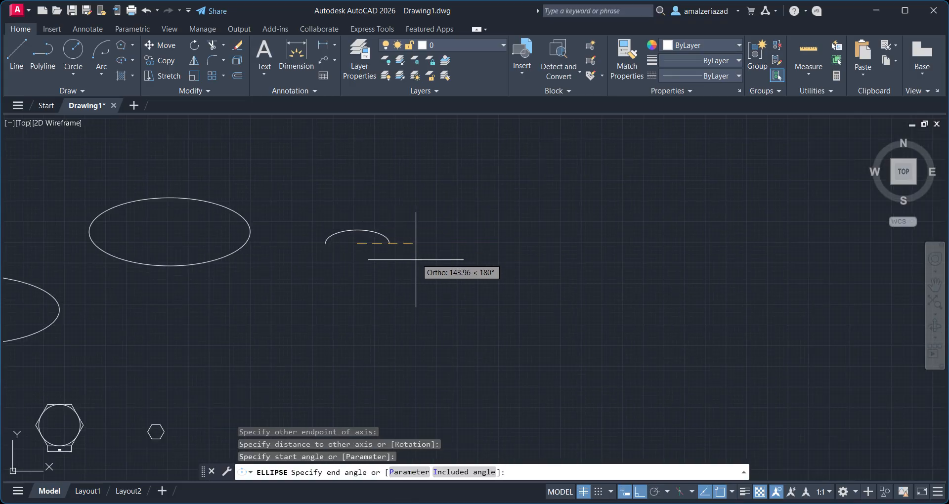
pyautogui.press('F8')
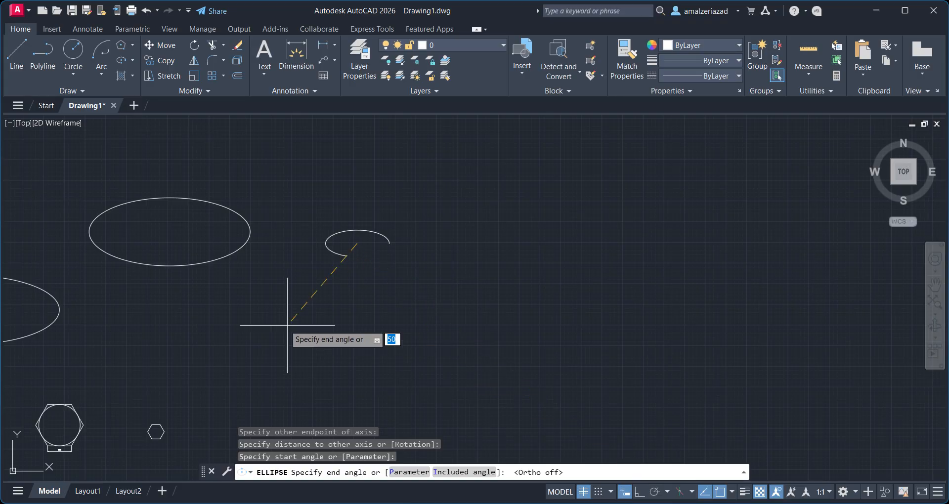
pyautogui.click(279, 152)
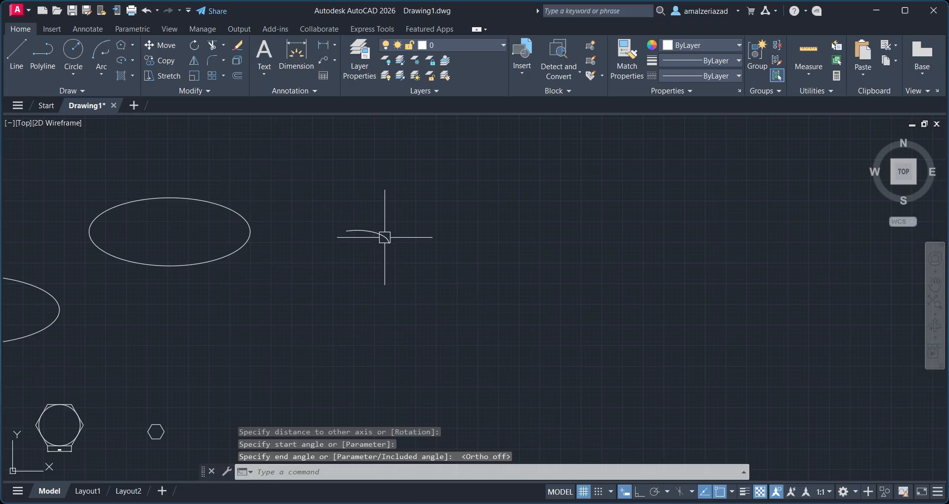
pyautogui.scroll(2, 385, 237)
pyautogui.click(399, 262)
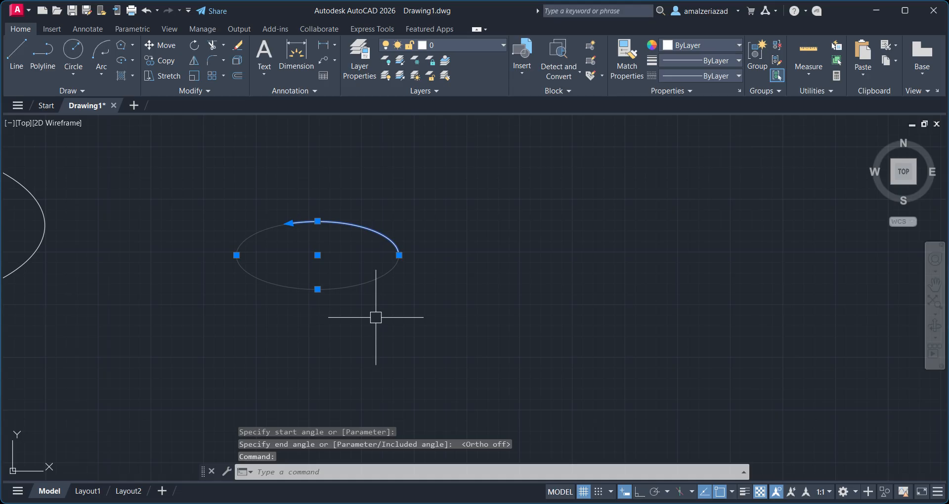
pyautogui.scroll(-4, 346, 248)
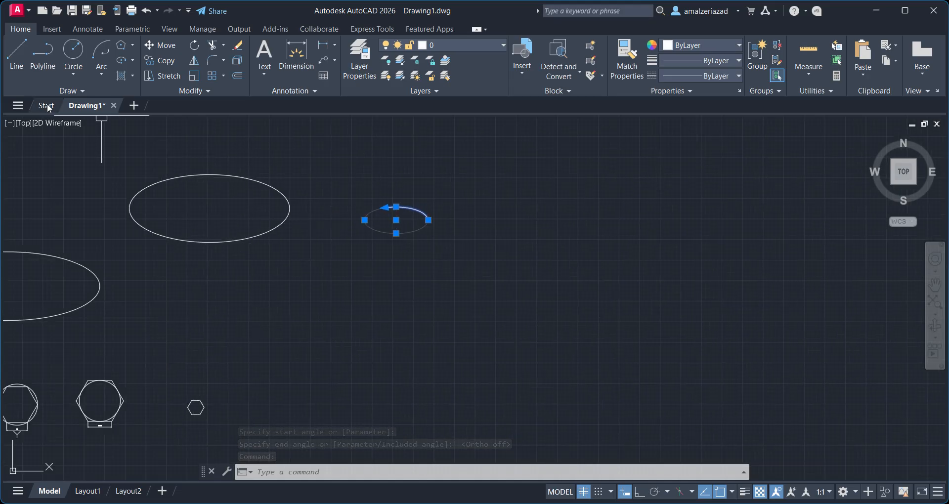
pyautogui.click(131, 75)
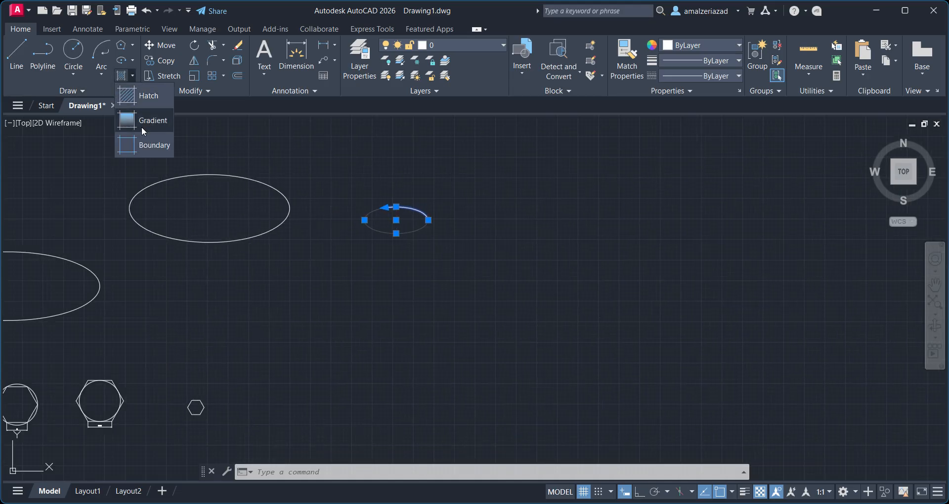
pyautogui.click(261, 156)
pyautogui.scroll(-5, 46, 139)
pyautogui.moveTo(78, 143); pyautogui.dragTo(259, 167, button='middle')
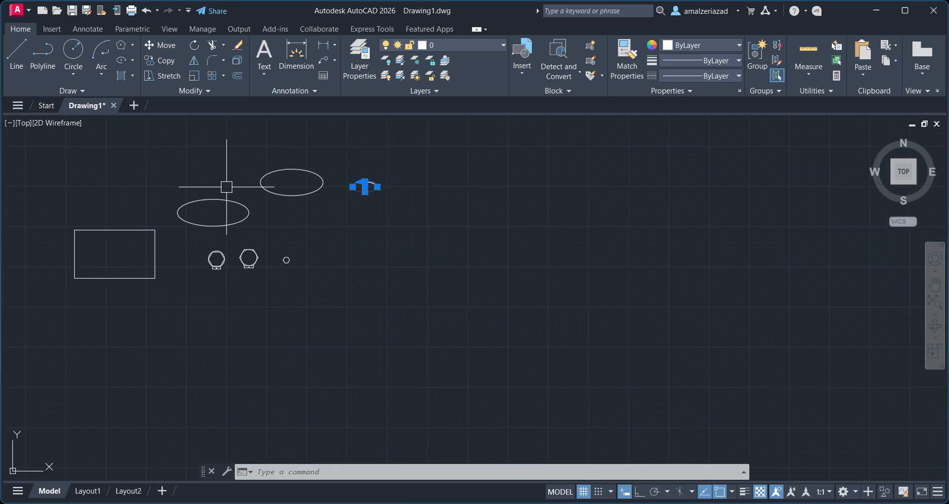